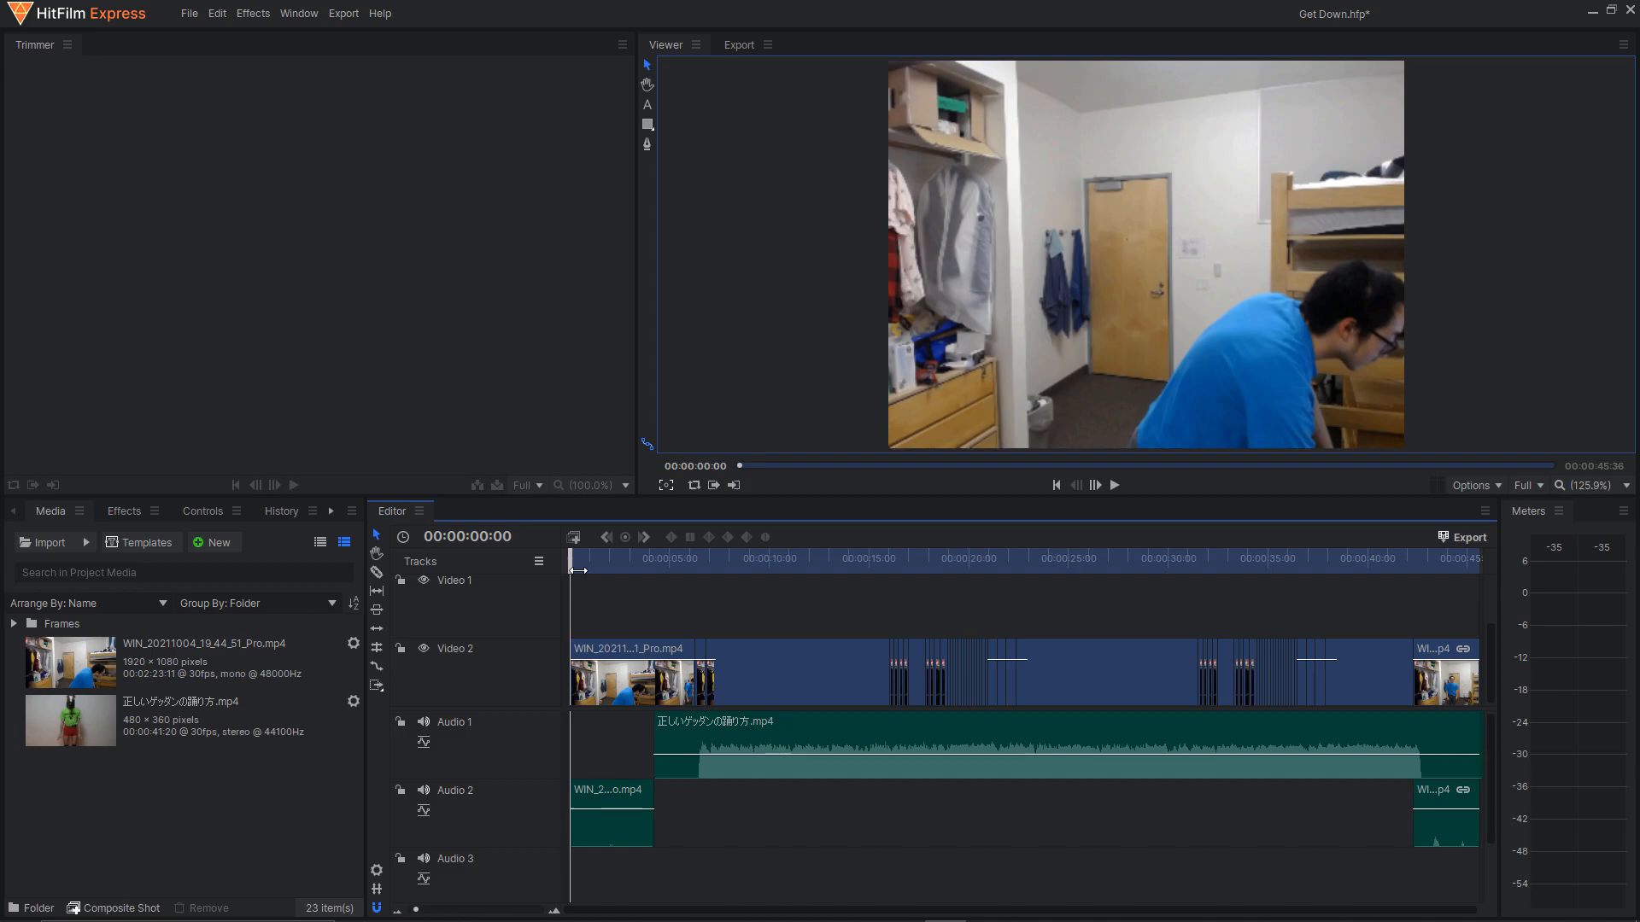
Switch to the Get Down Frames folder in File Explorer and view the last two pose frames, 00;02;08;42 and 00;02;10;49.
key("alt+Tab")
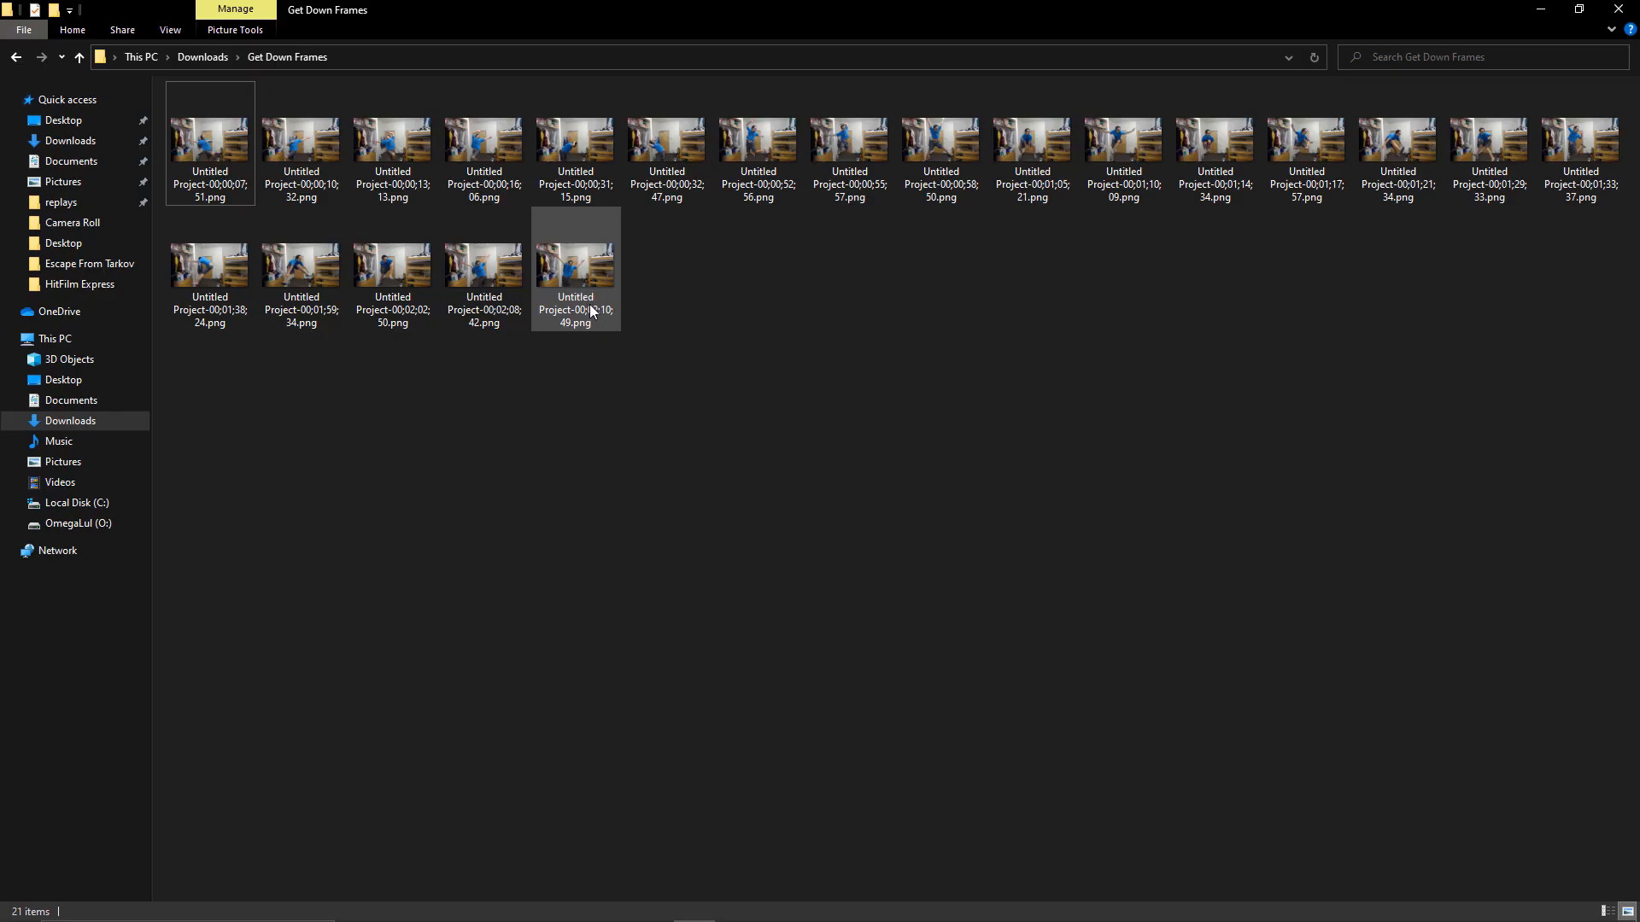
double_click(484, 300)
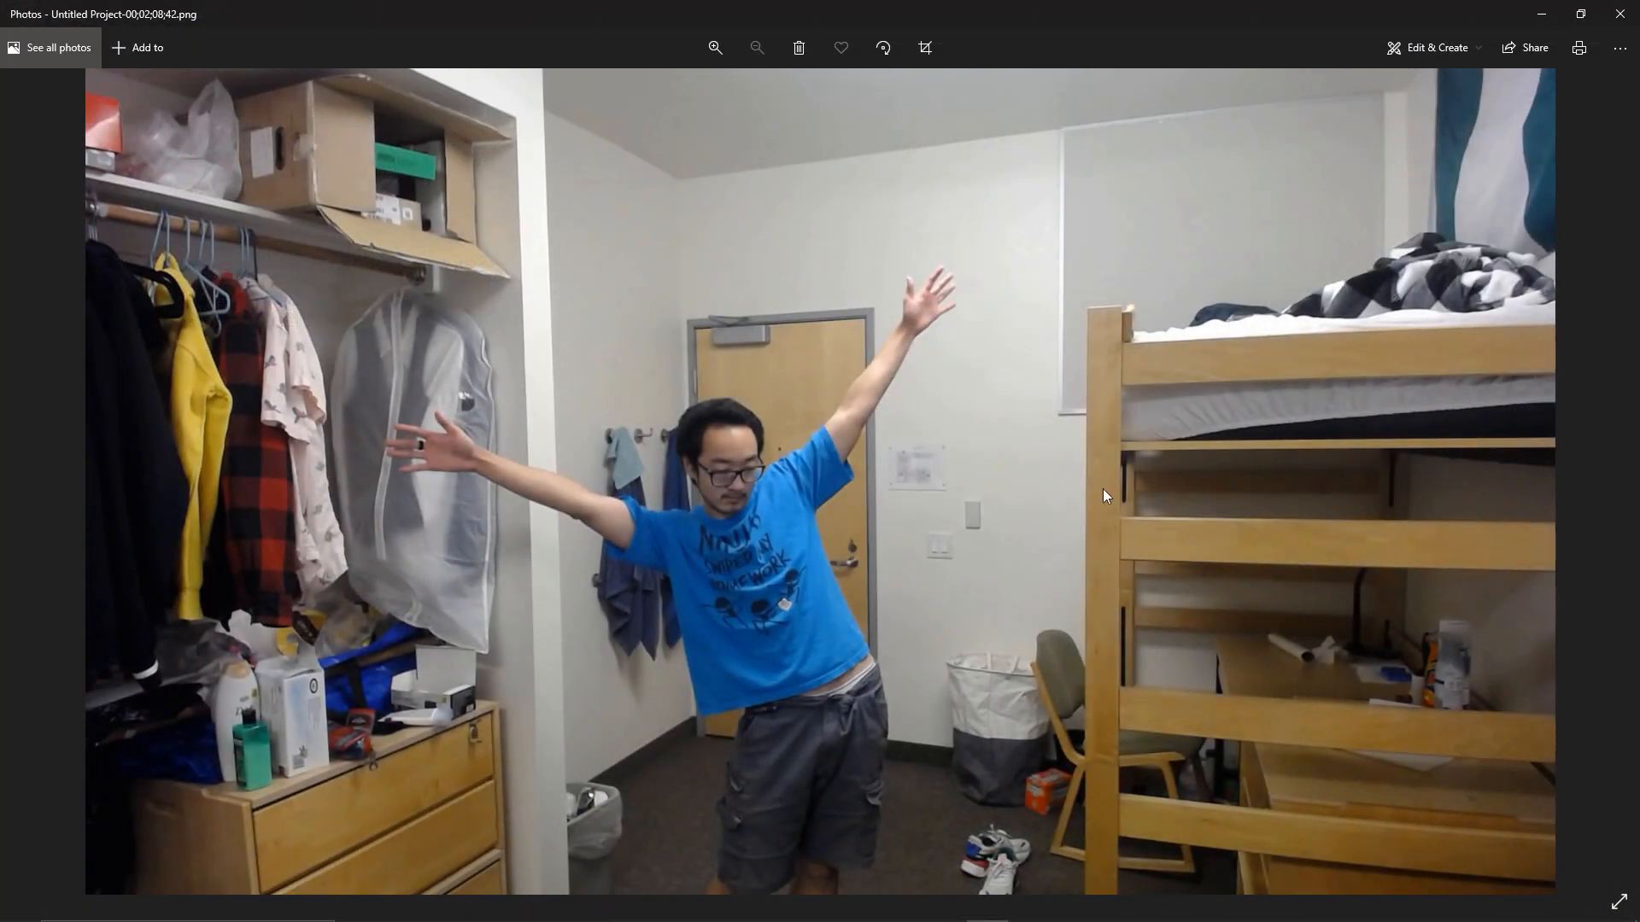
left_click(1617, 476)
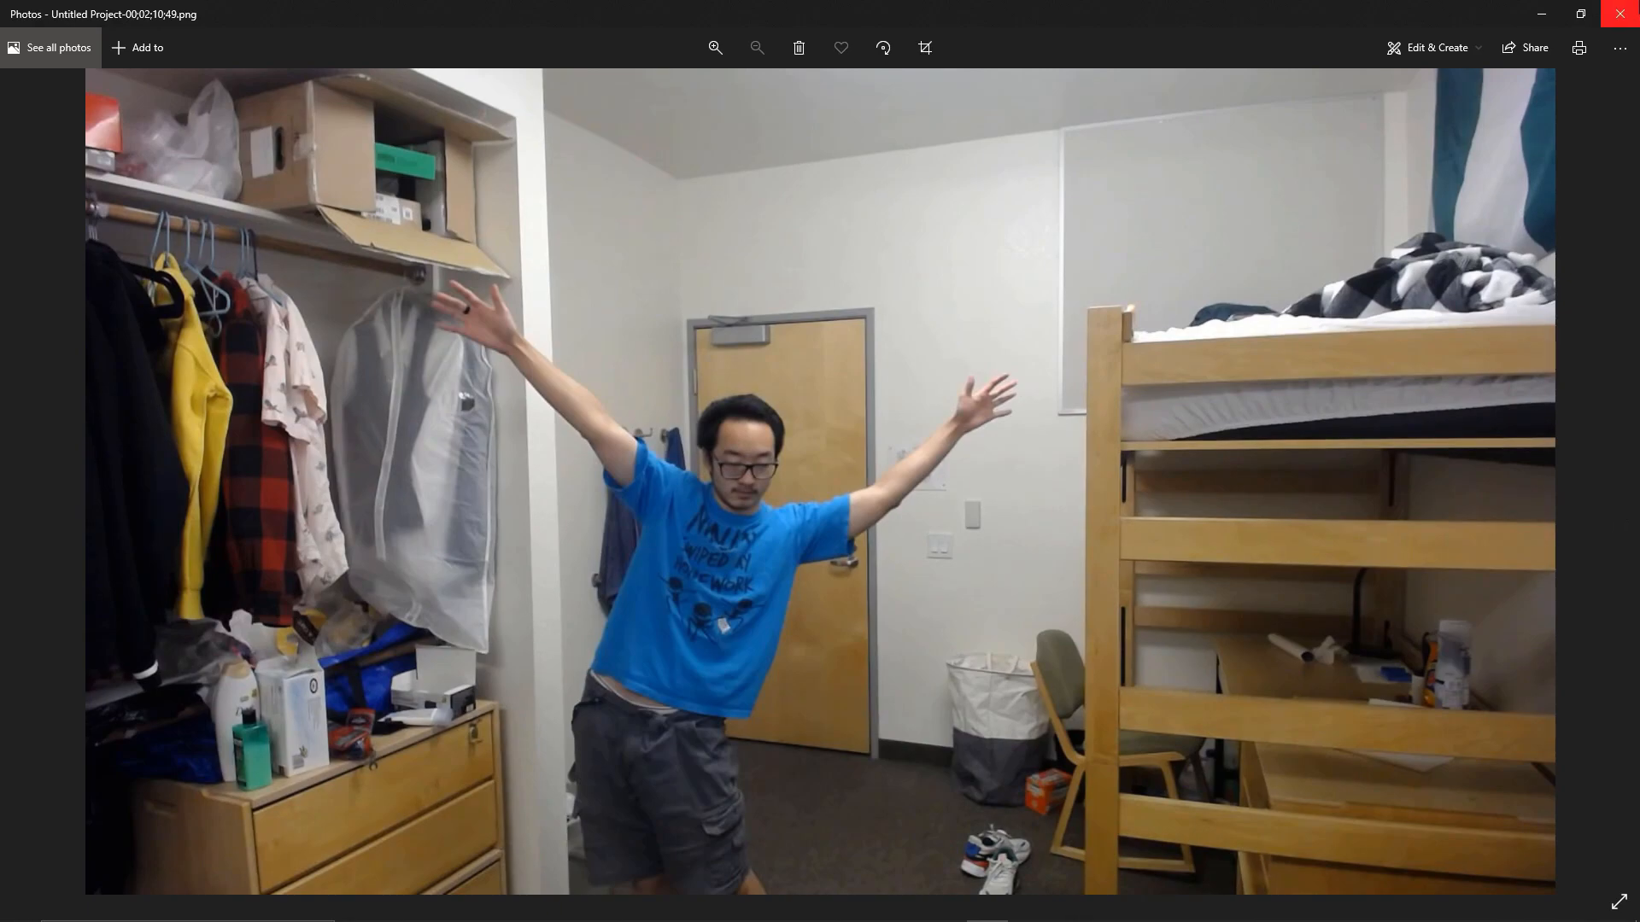
left_click(1620, 14)
View the first pose frames in the folder in sequence, starting with frame 00;00;07;51, and close the image viewer.
left_click(210, 165)
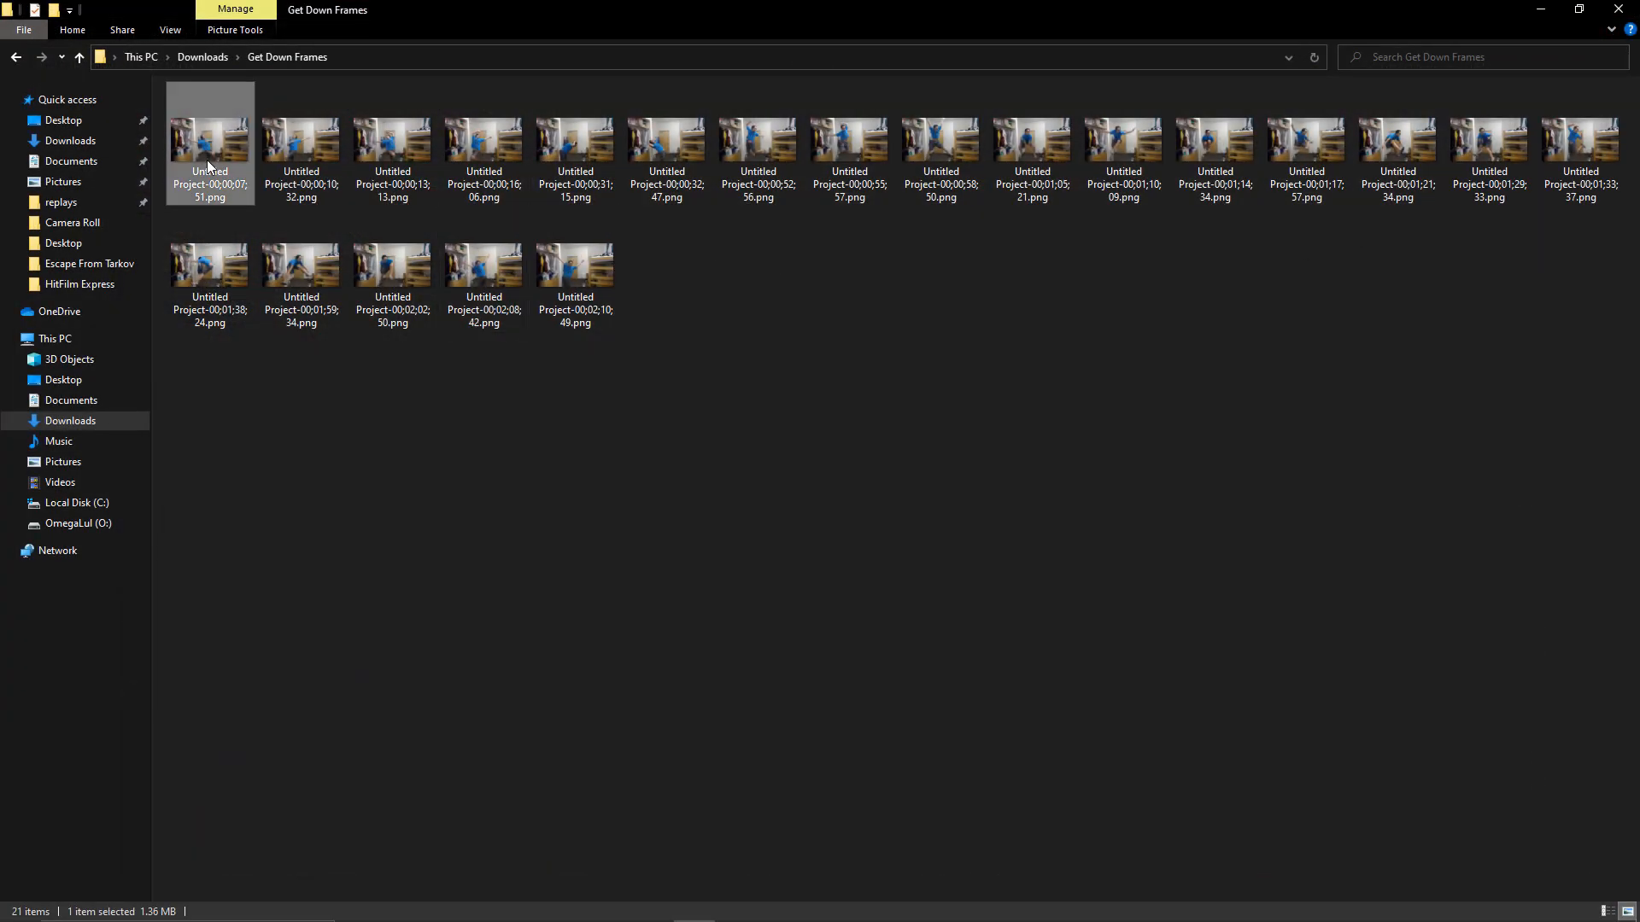
double_click(209, 165)
left_click(1618, 475)
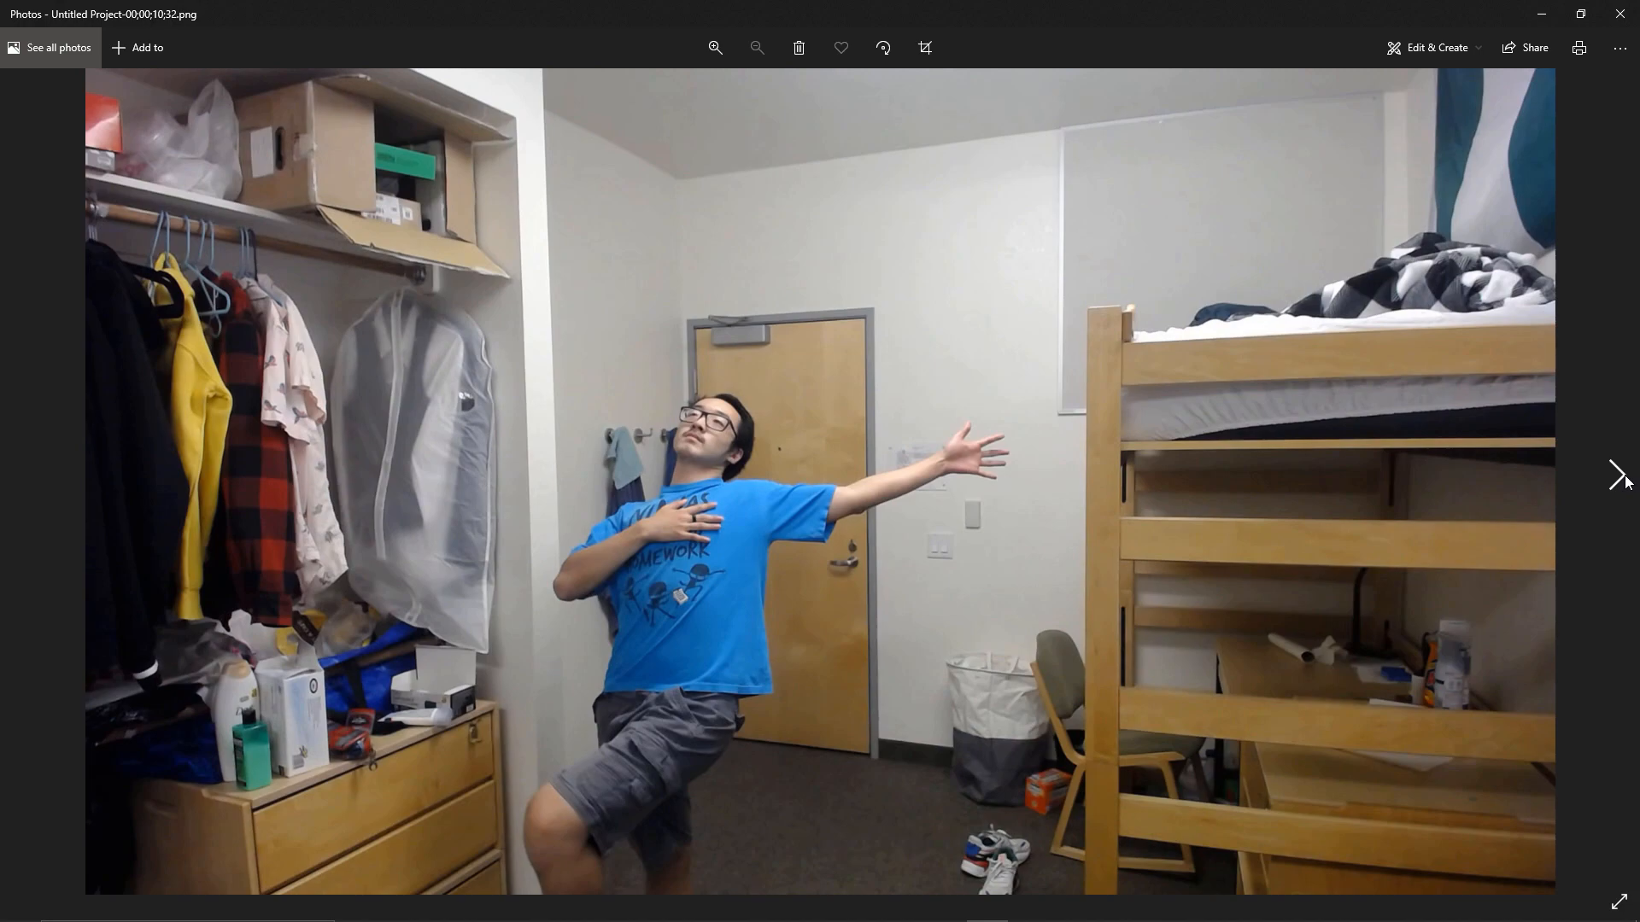
left_click(1617, 475)
left_click(1617, 476)
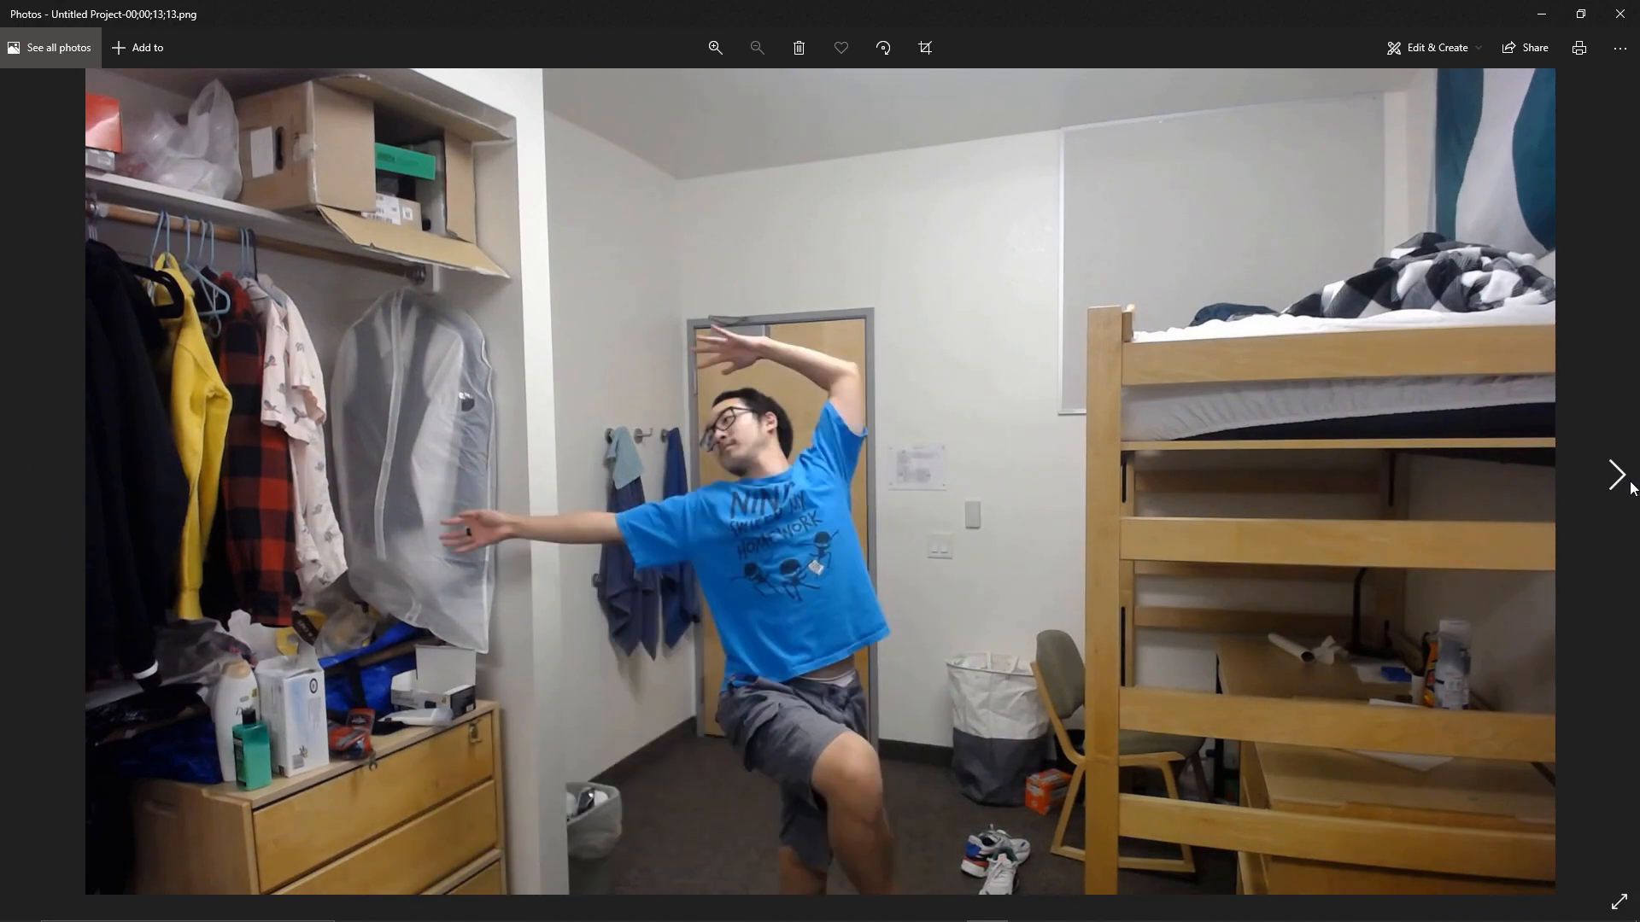
left_click(1618, 476)
left_click(1619, 13)
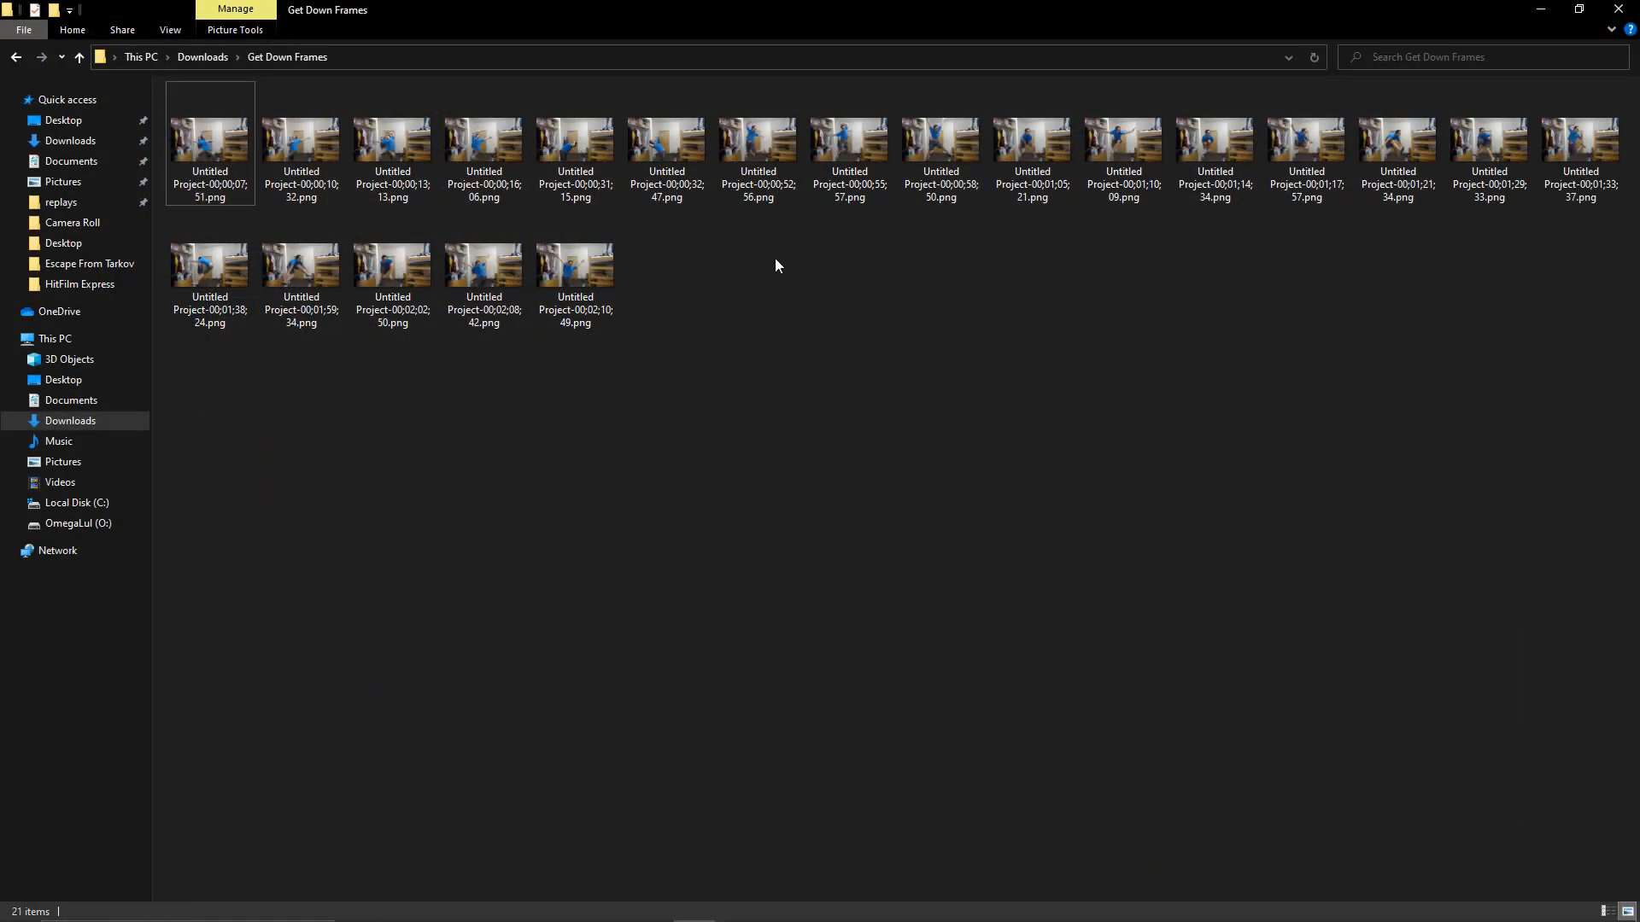
Compare frames 00;00;31;15 and 00;00;32;47 by alternating between the two images, and close the viewer.
double_click(555, 162)
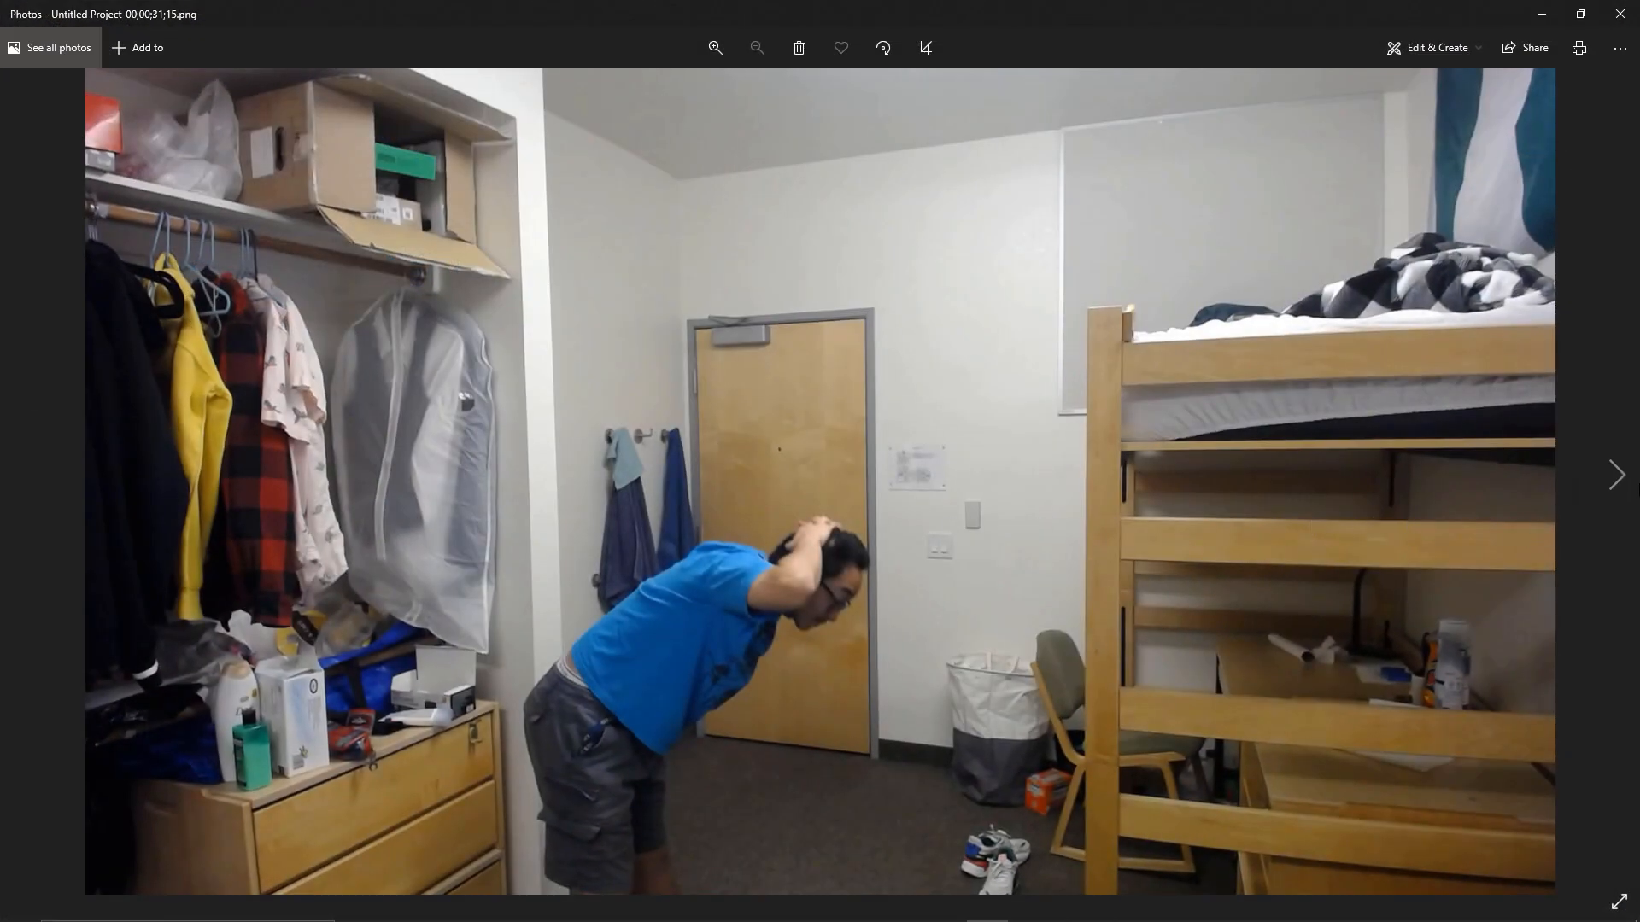
left_click(1620, 481)
left_click(21, 475)
left_click(1634, 504)
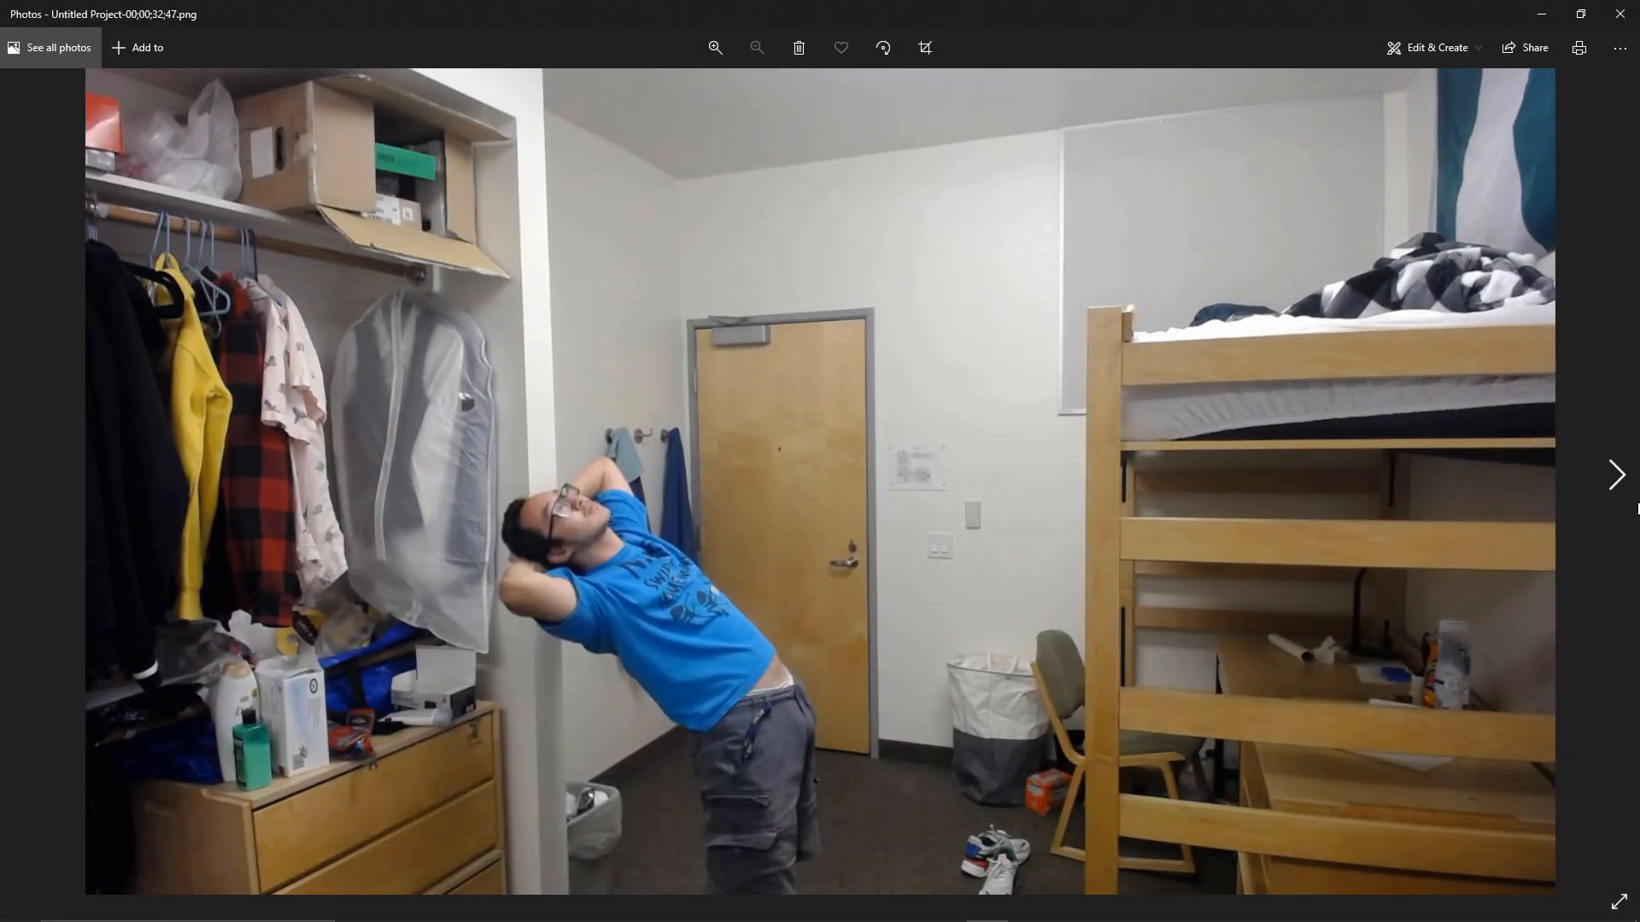
left_click(21, 475)
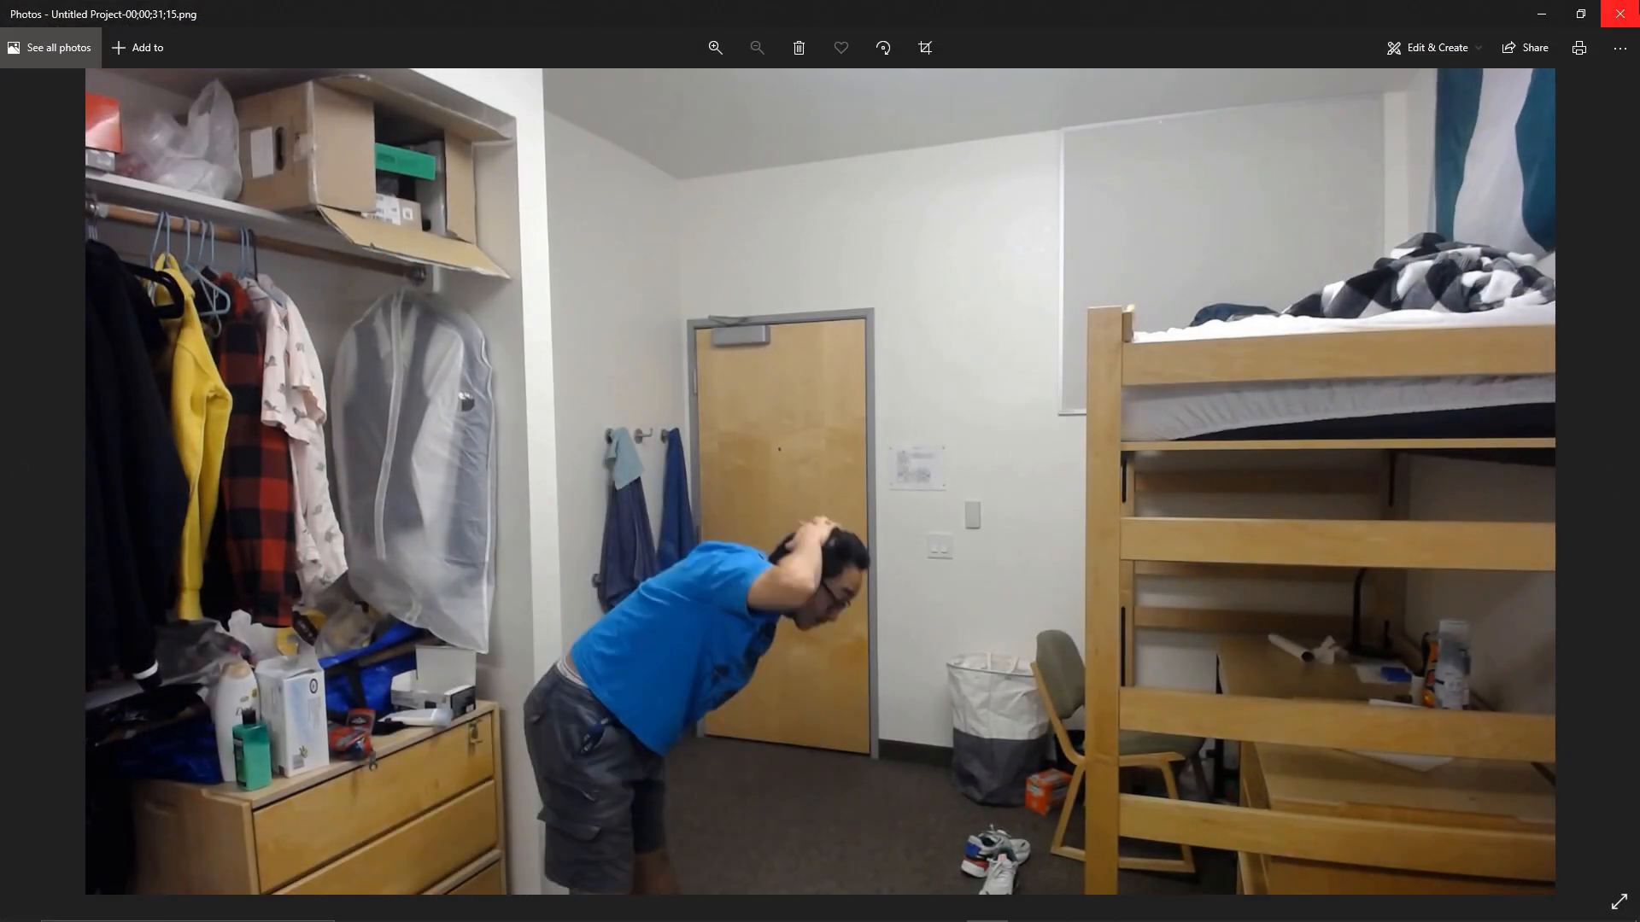
left_click(1620, 14)
Play the source recording from about 2:07 and browse the jumping pose frames through 00;01;59;34.
double_click(758, 145)
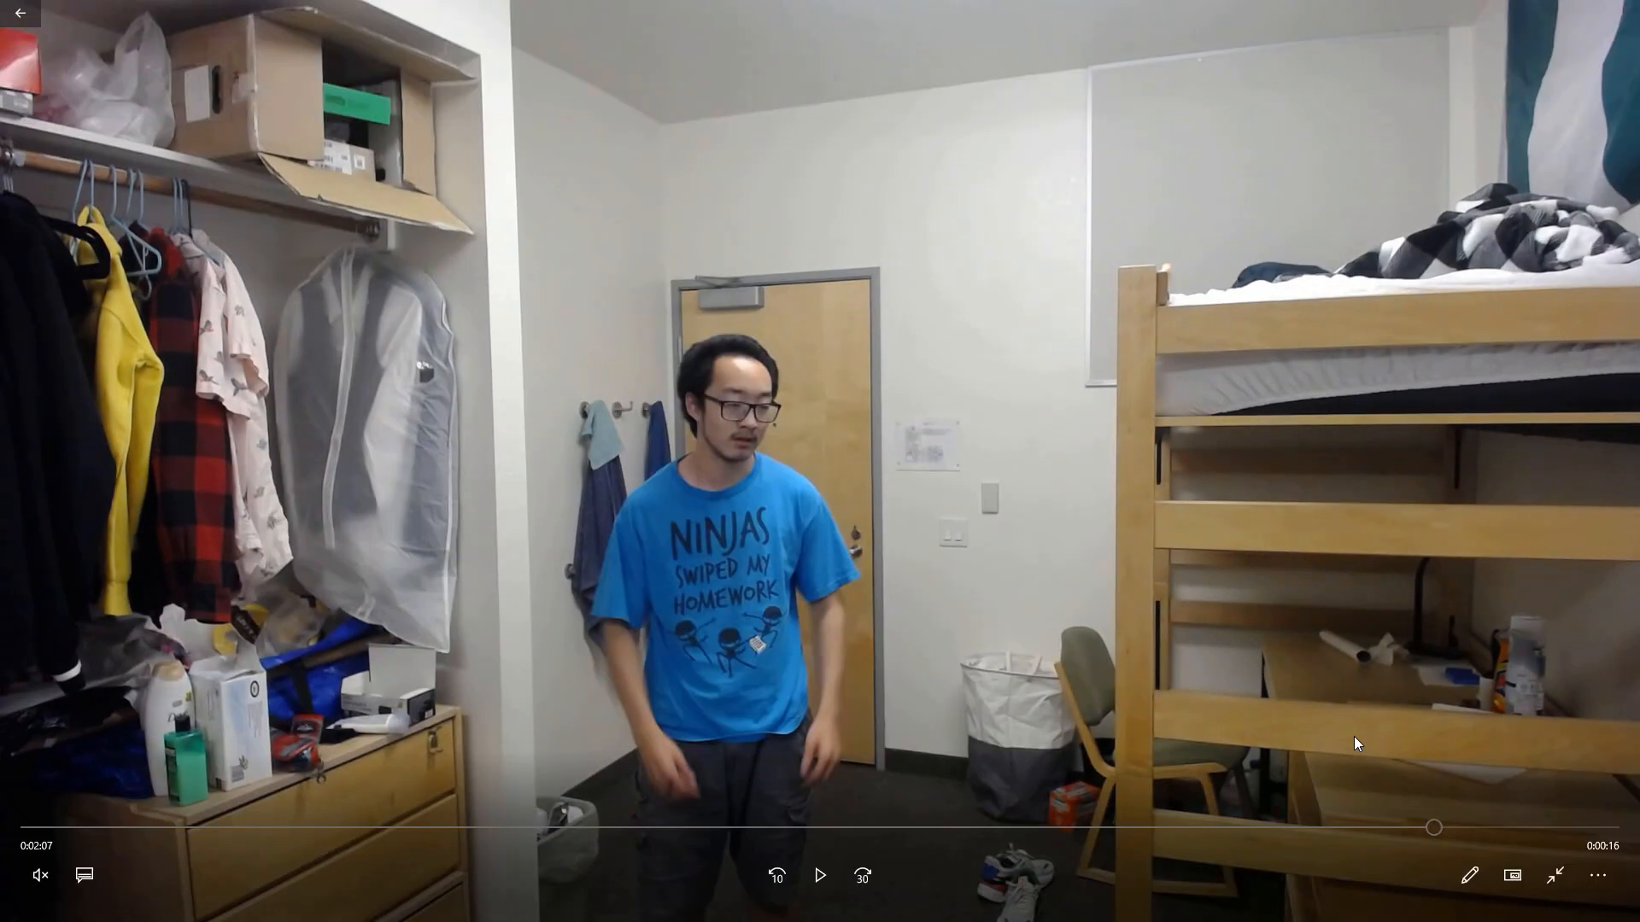
key("space")
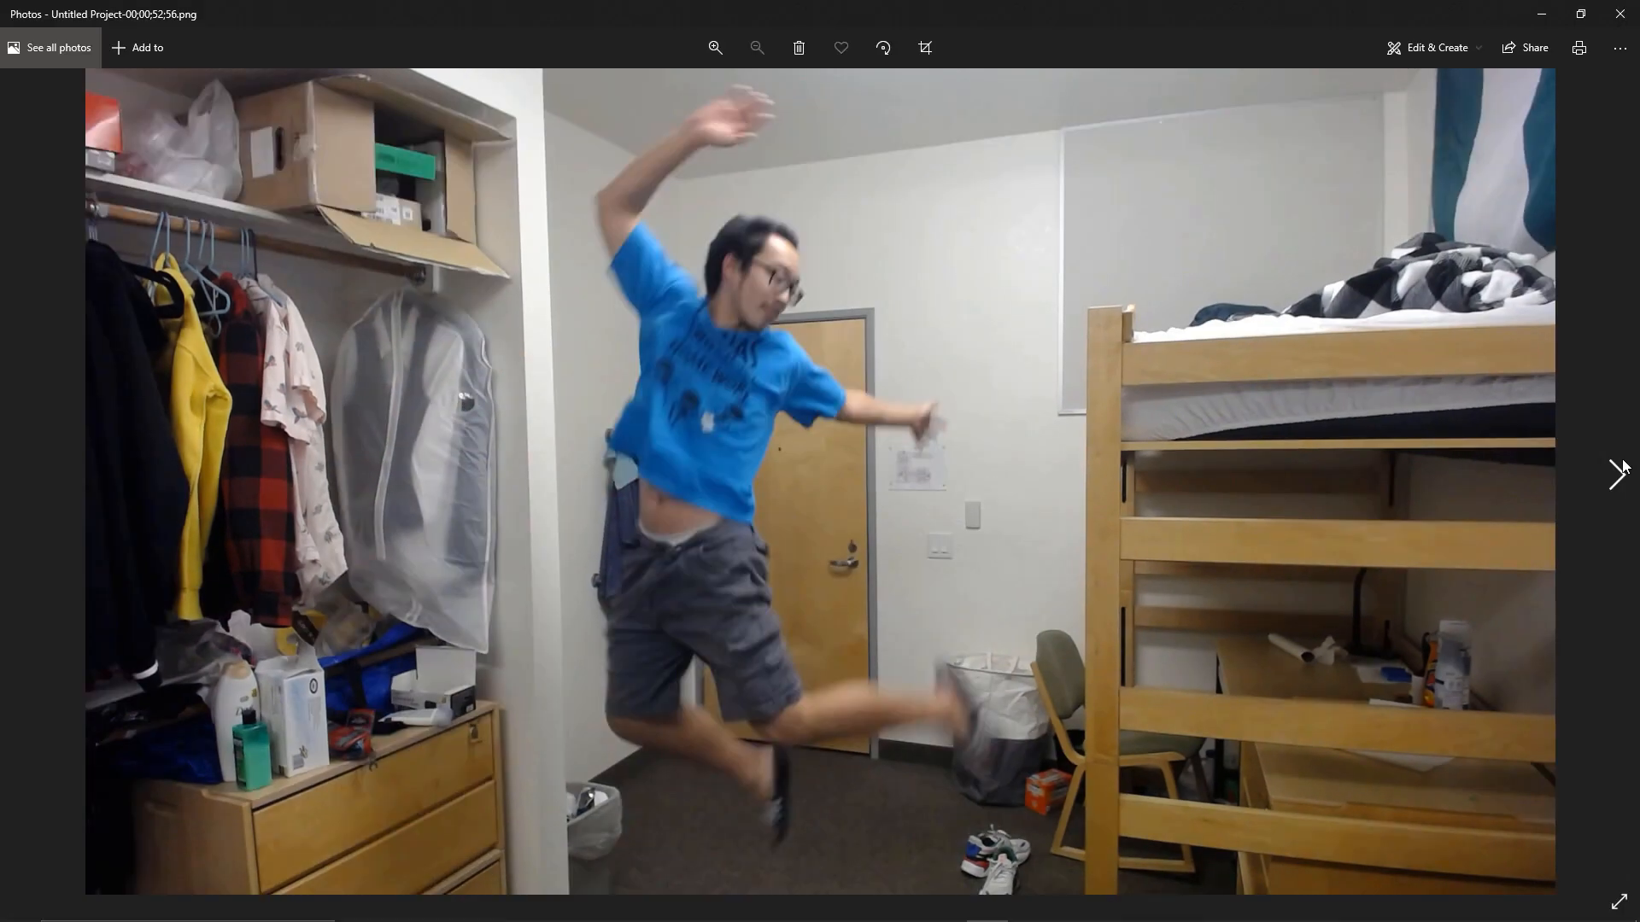
left_click(1624, 466)
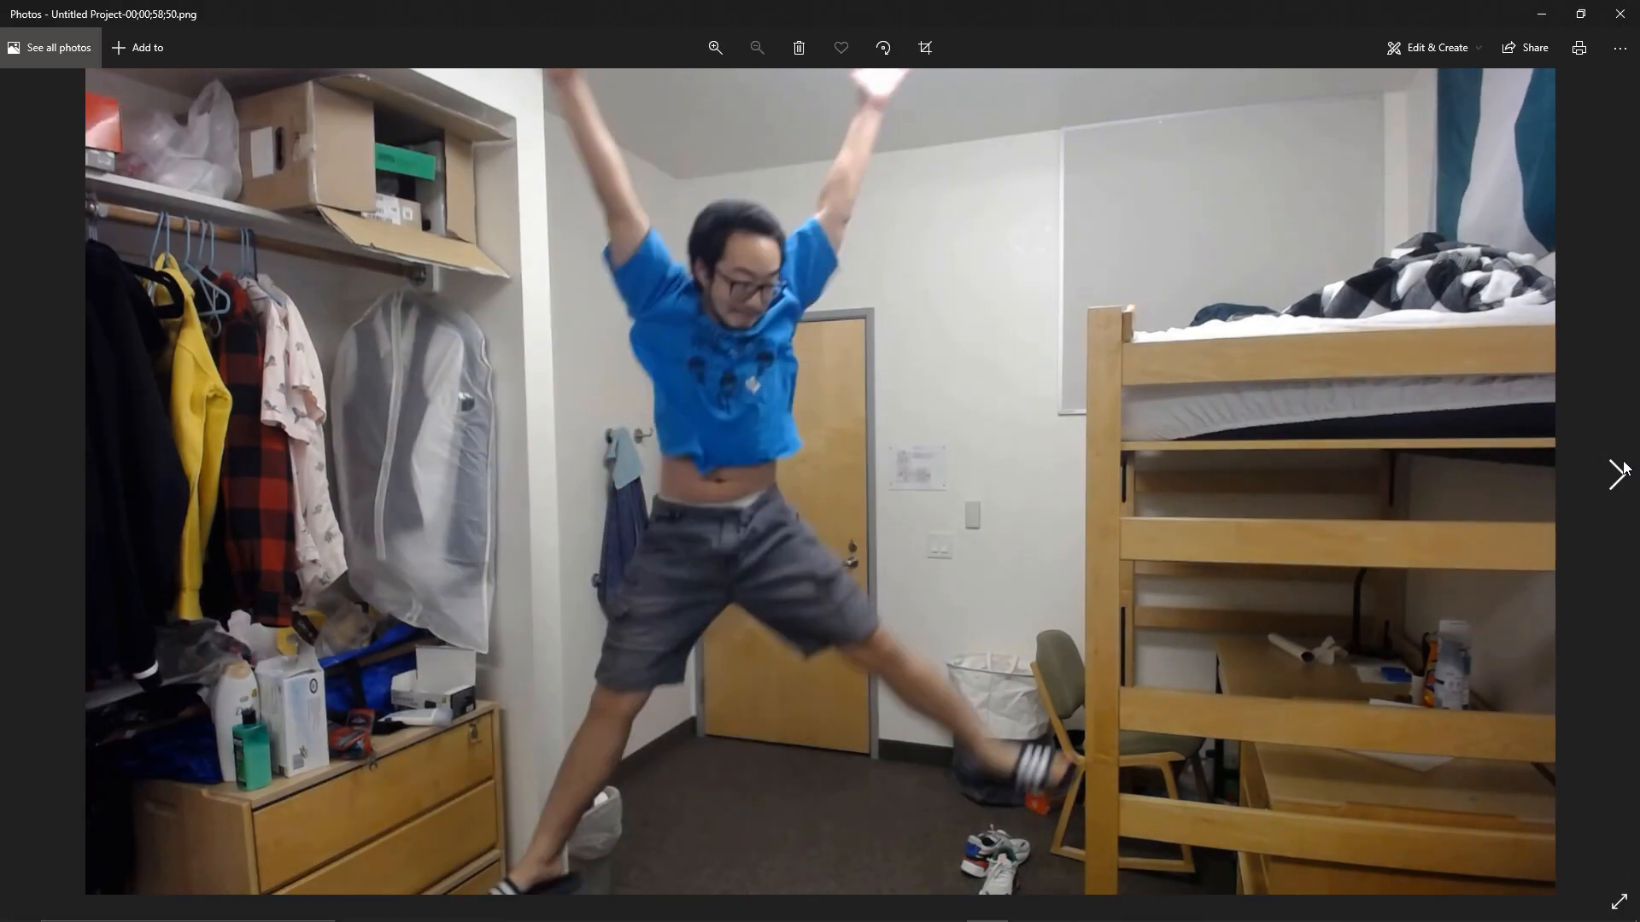
left_click(1623, 467)
left_click(1623, 469)
left_click(1622, 470)
left_click(1628, 471)
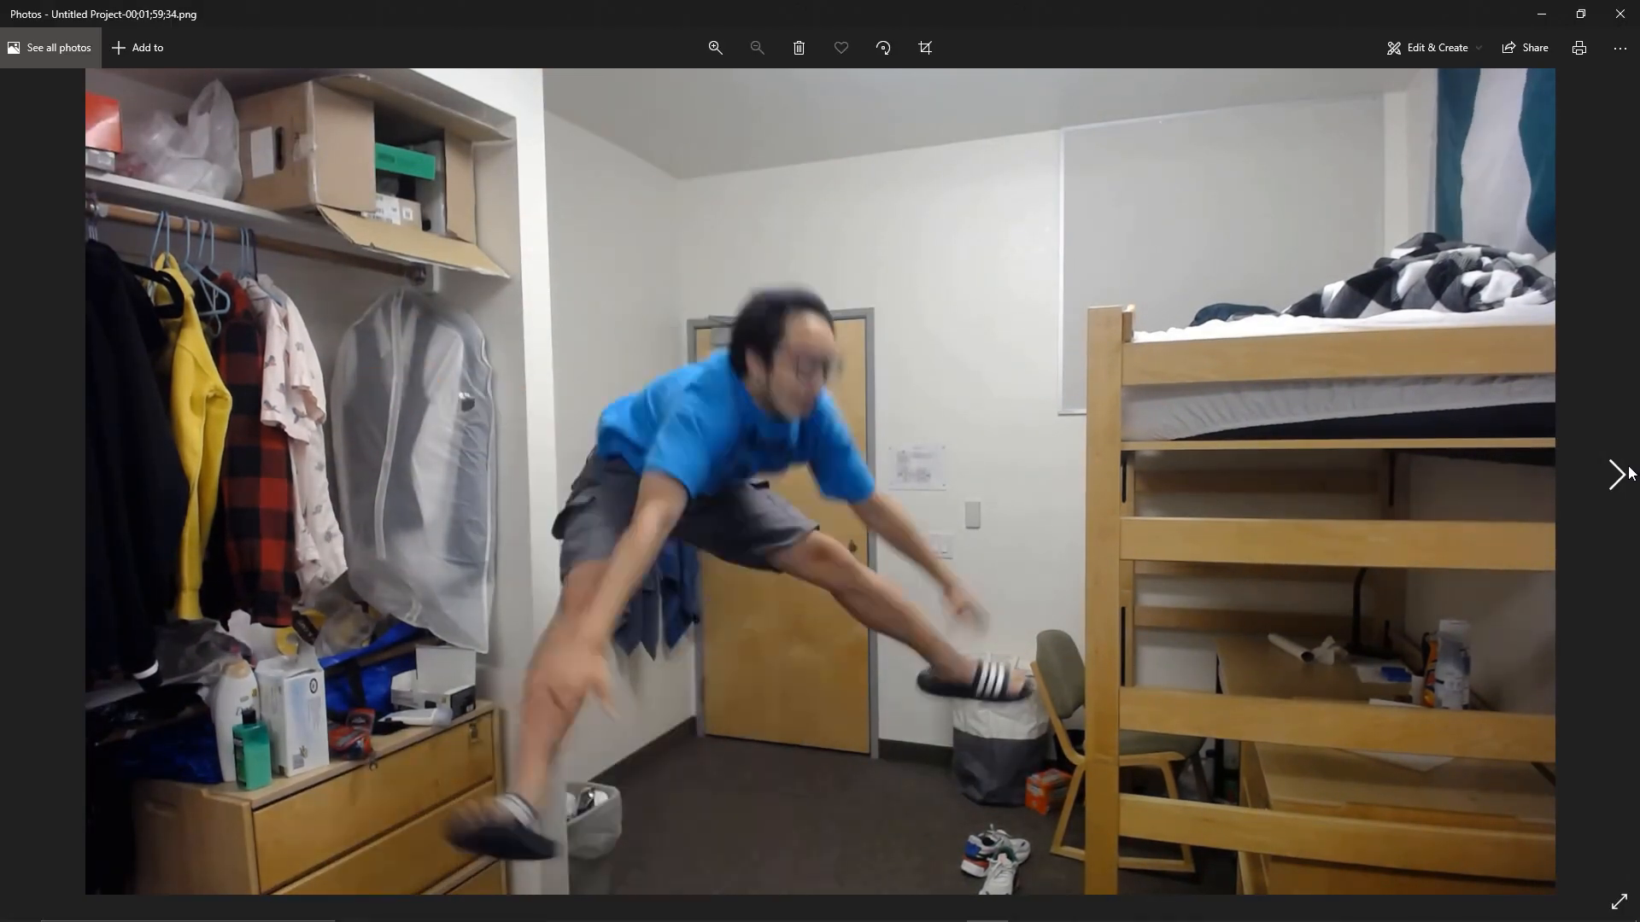
left_click(1628, 471)
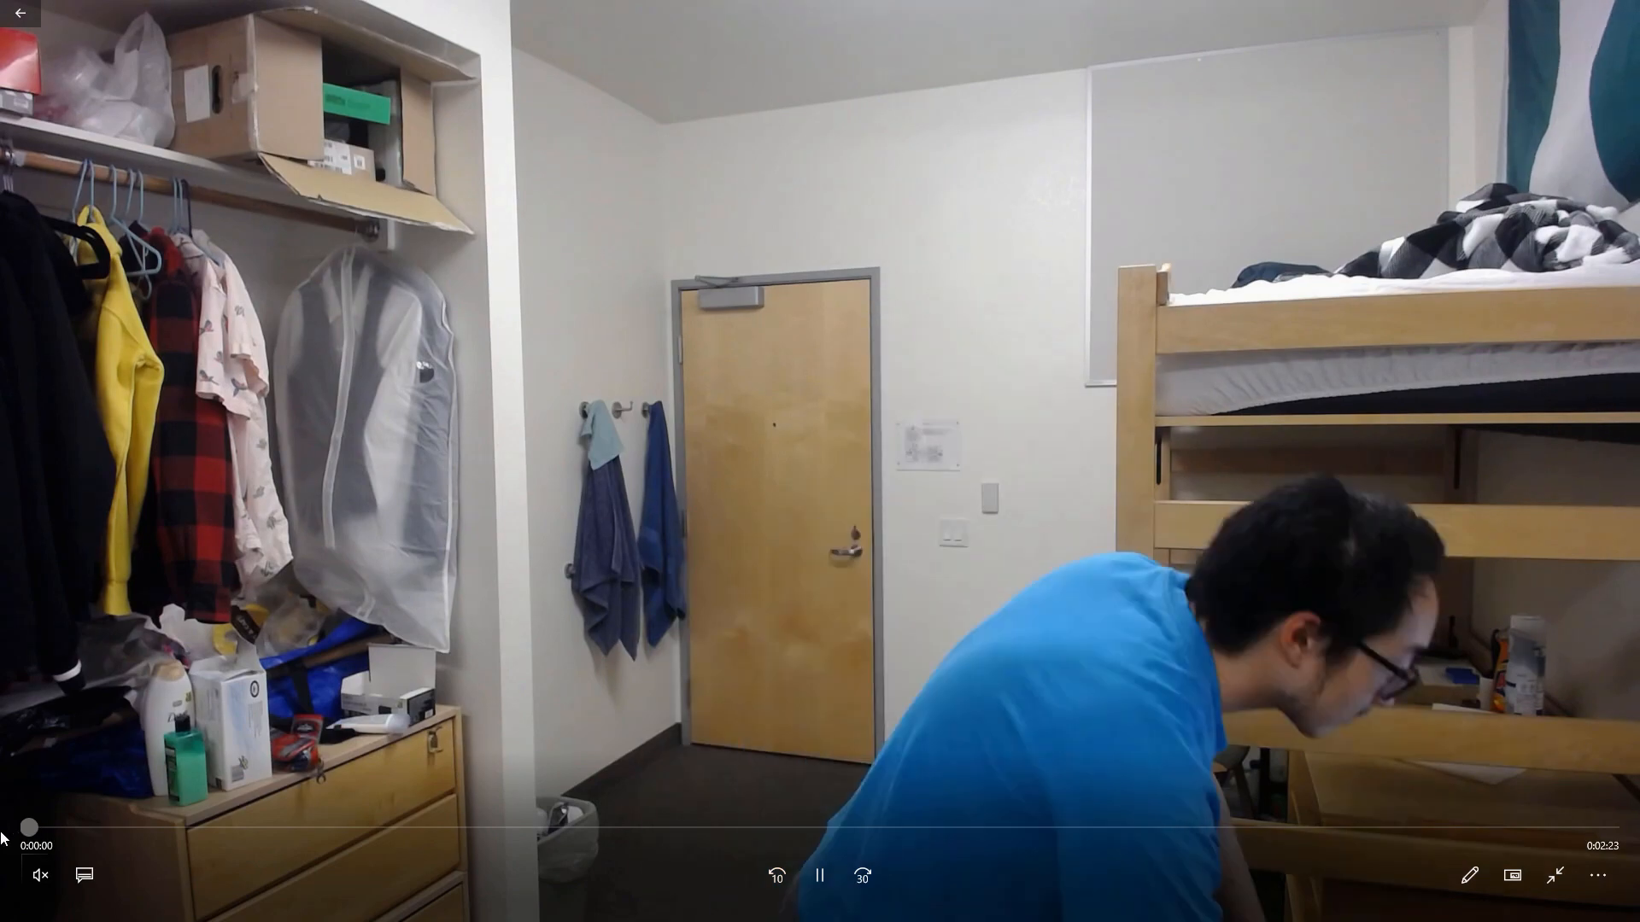
Scrub the source recording to about 2:04, and switch back to HitFilm Express with nothing selected in the project media.
left_click_drag(28, 826, 1394, 847)
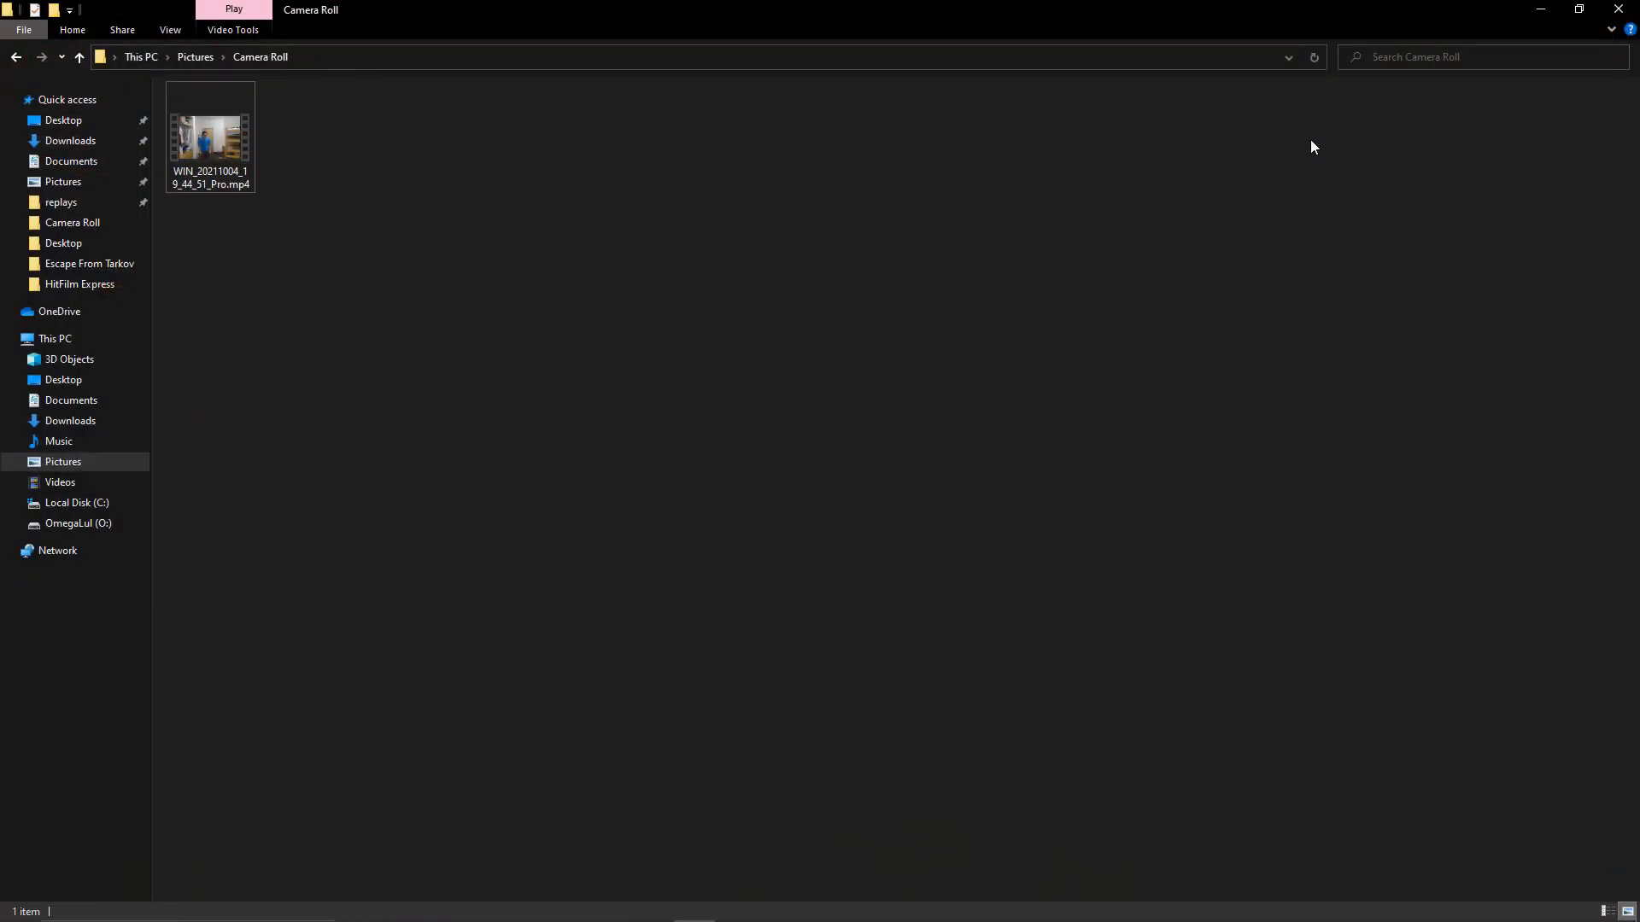
key("alt+Tab")
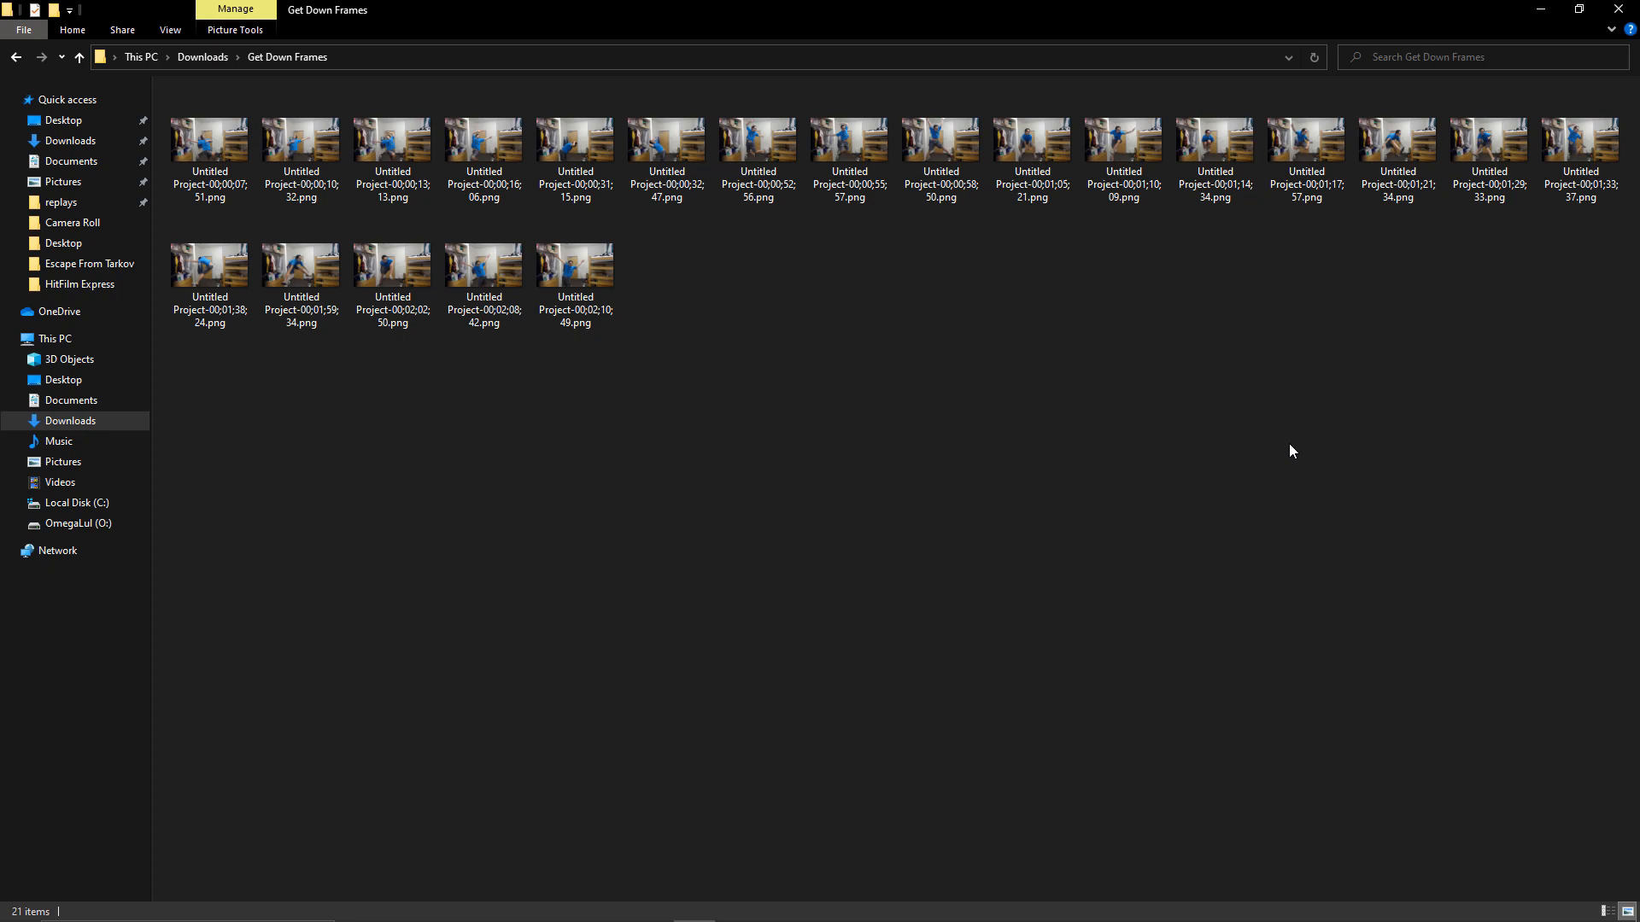
key("alt+Tab")
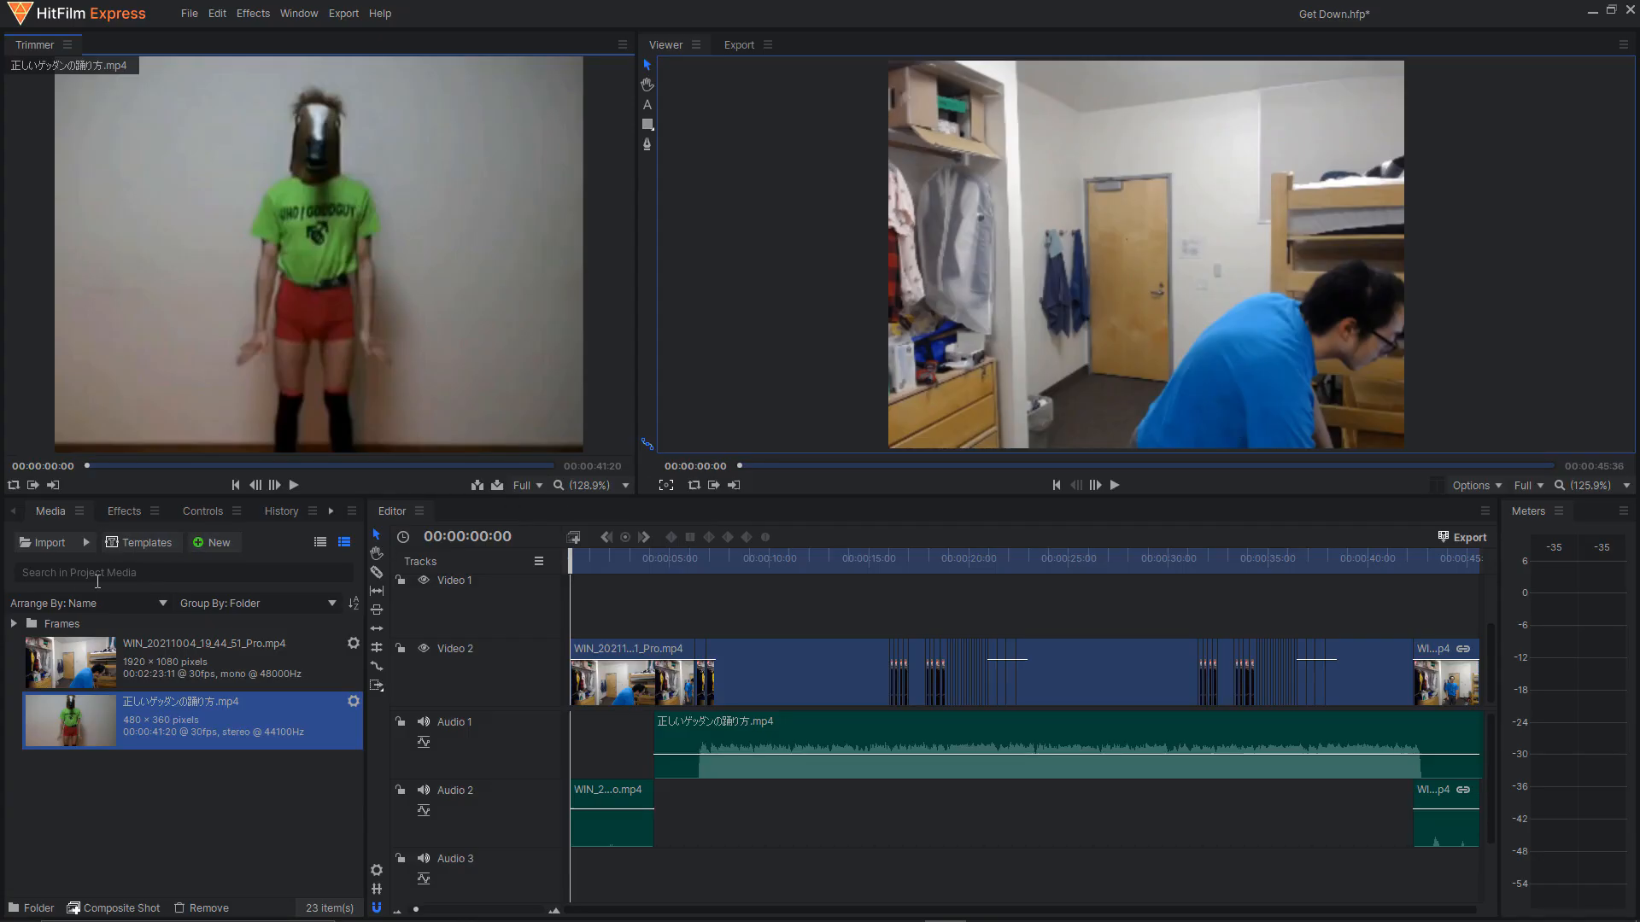
left_click(162, 799)
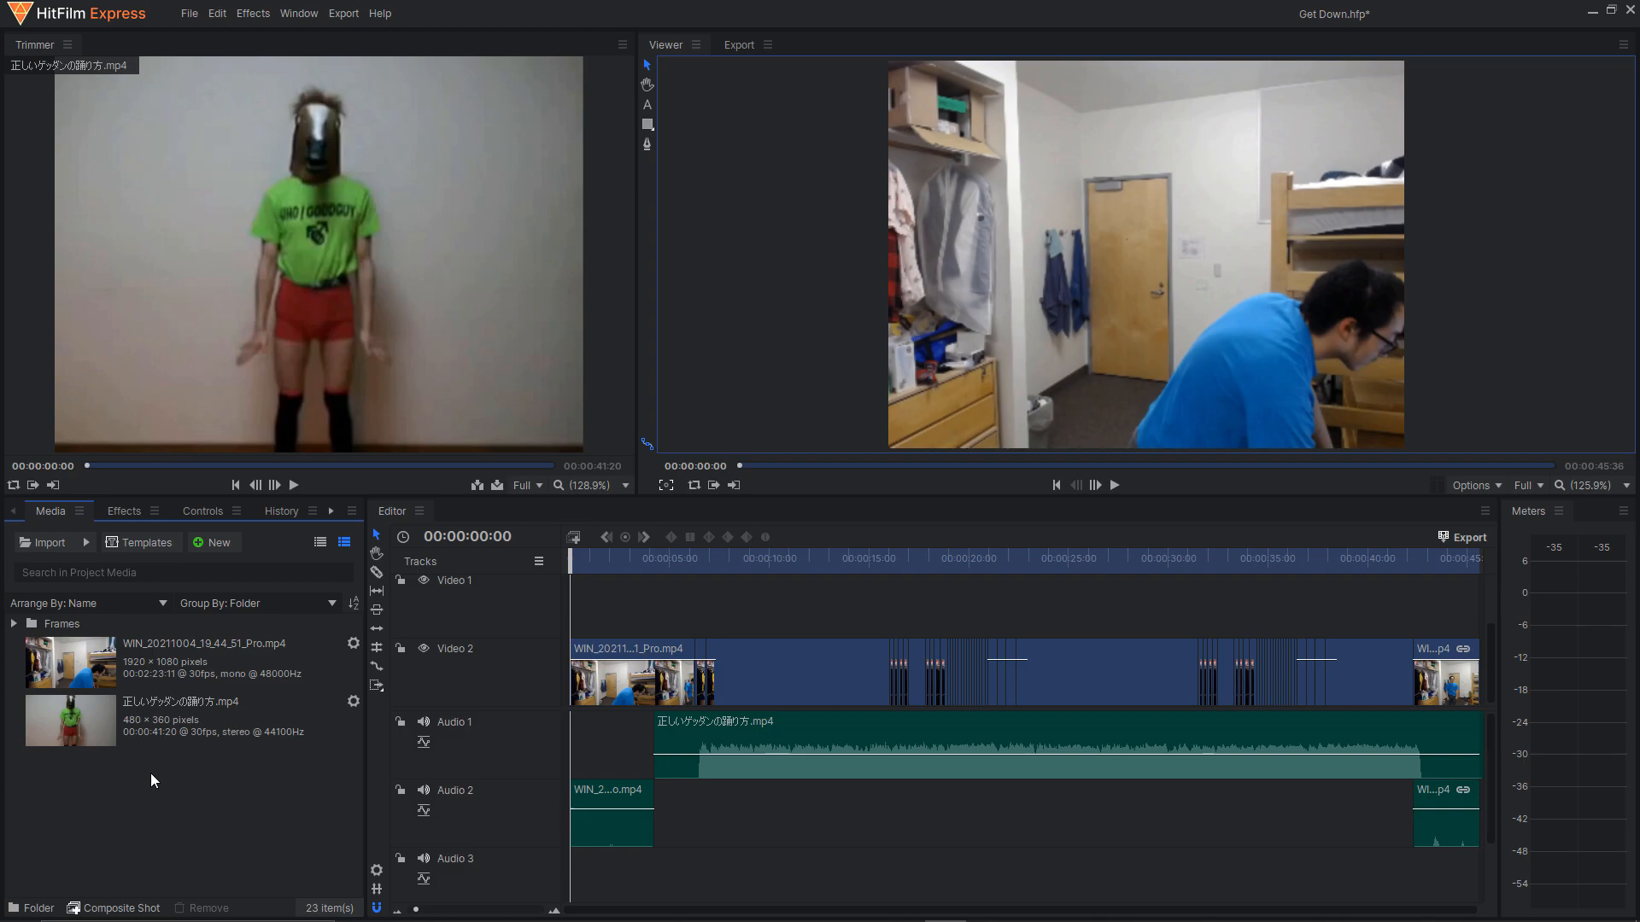
View the HitFilm Express download page on the FXhome site in the browser and return to HitFilm Express.
key("alt+Tab")
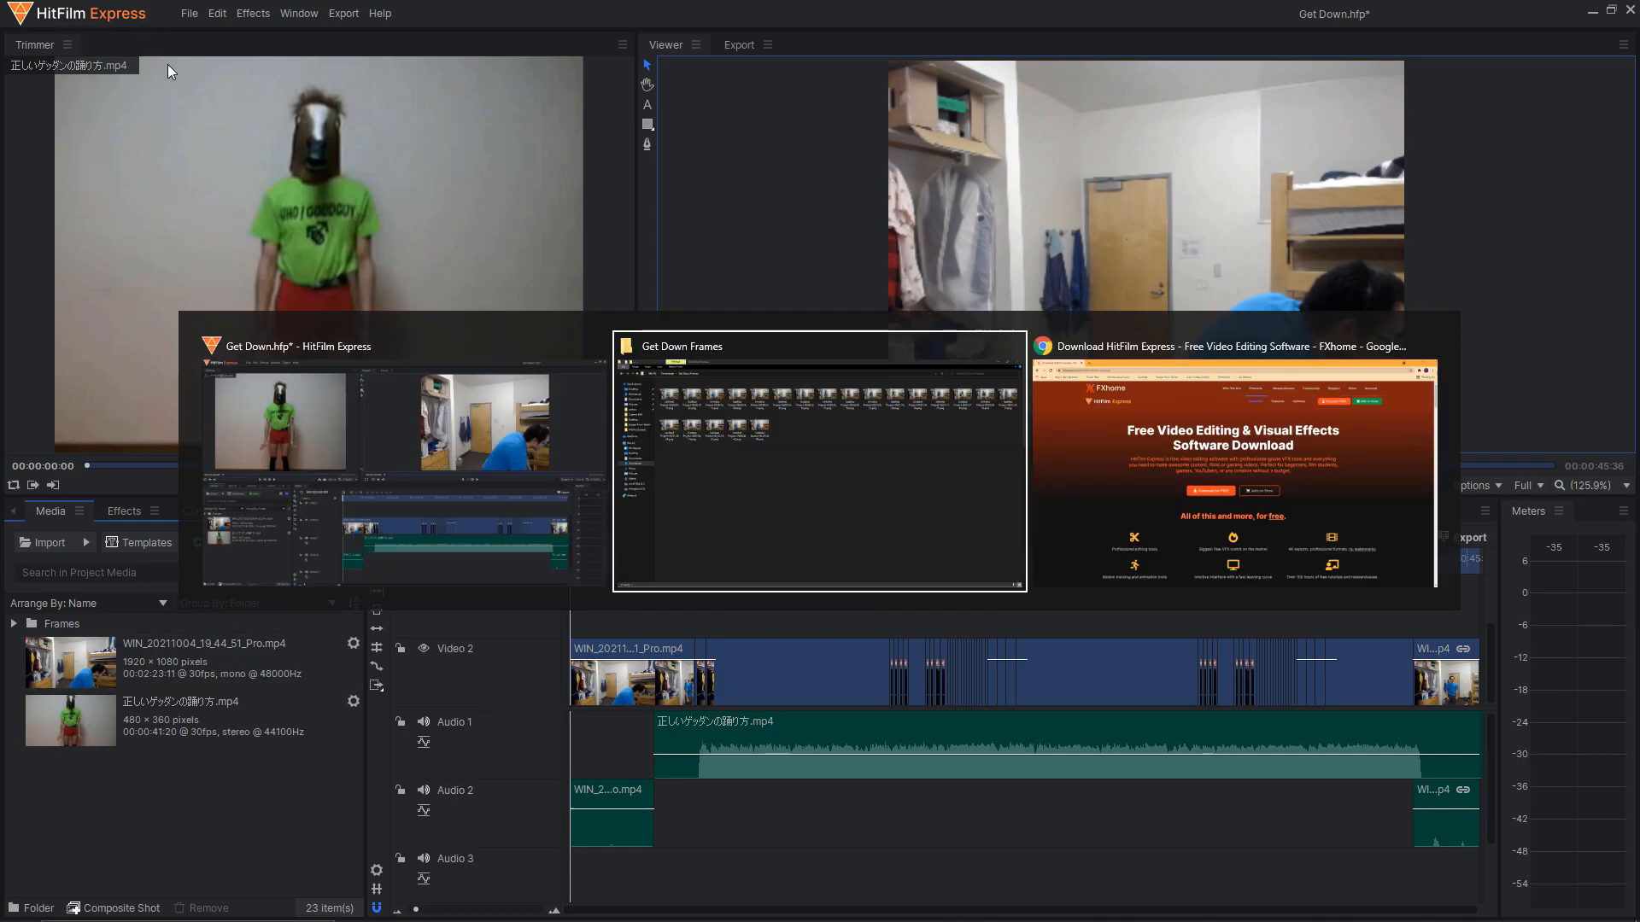
key("alt+Tab")
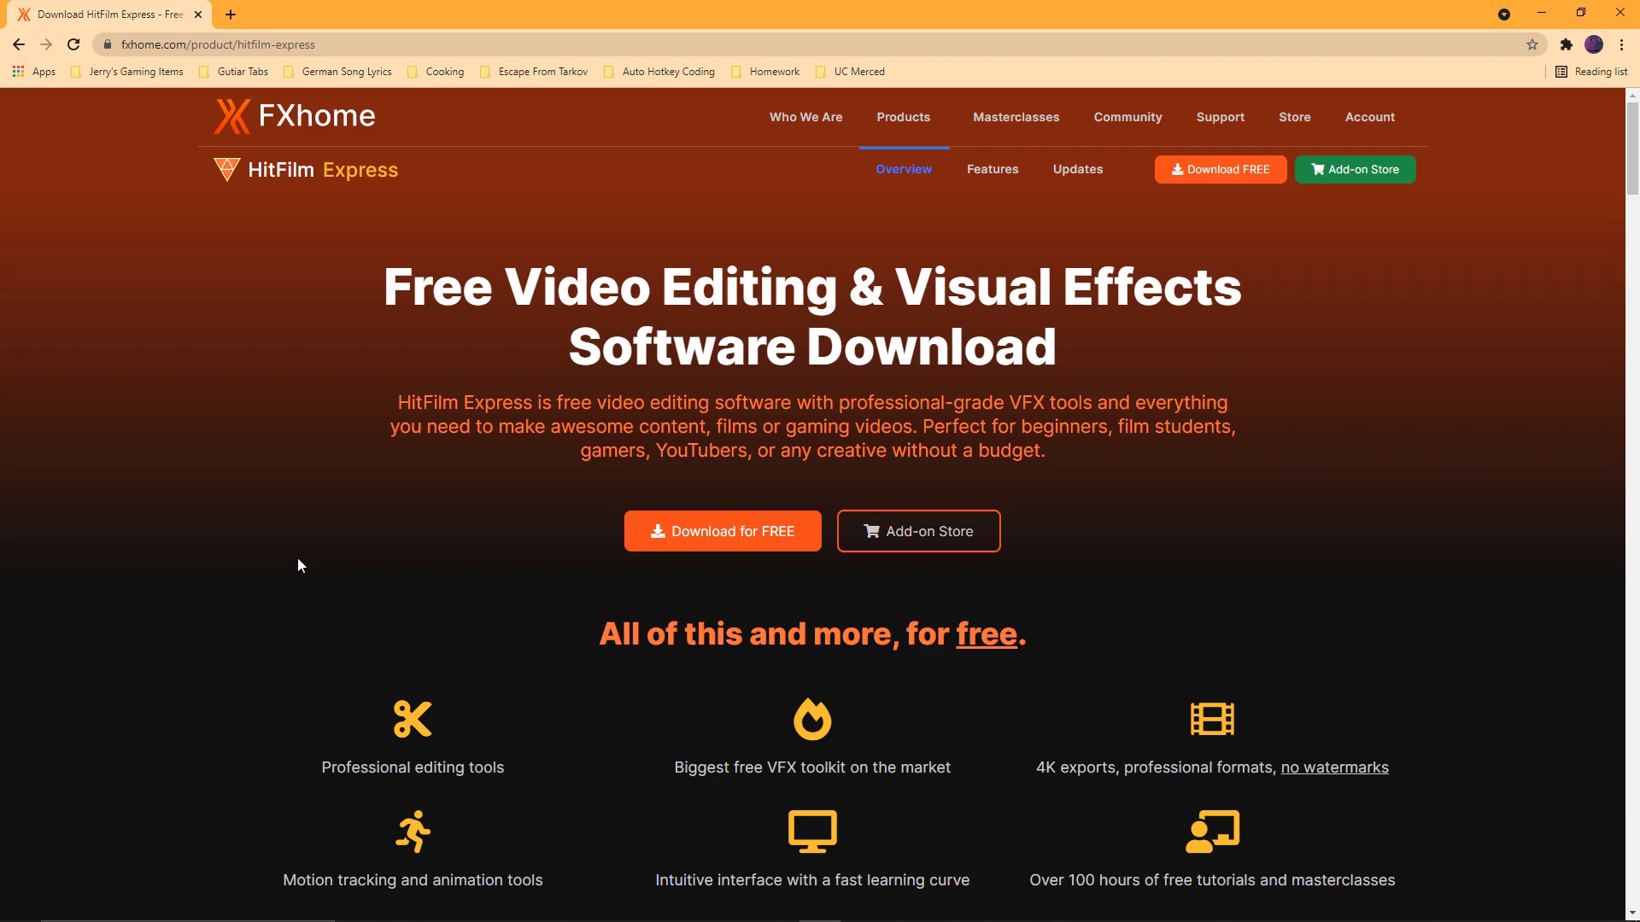
key("alt+Tab")
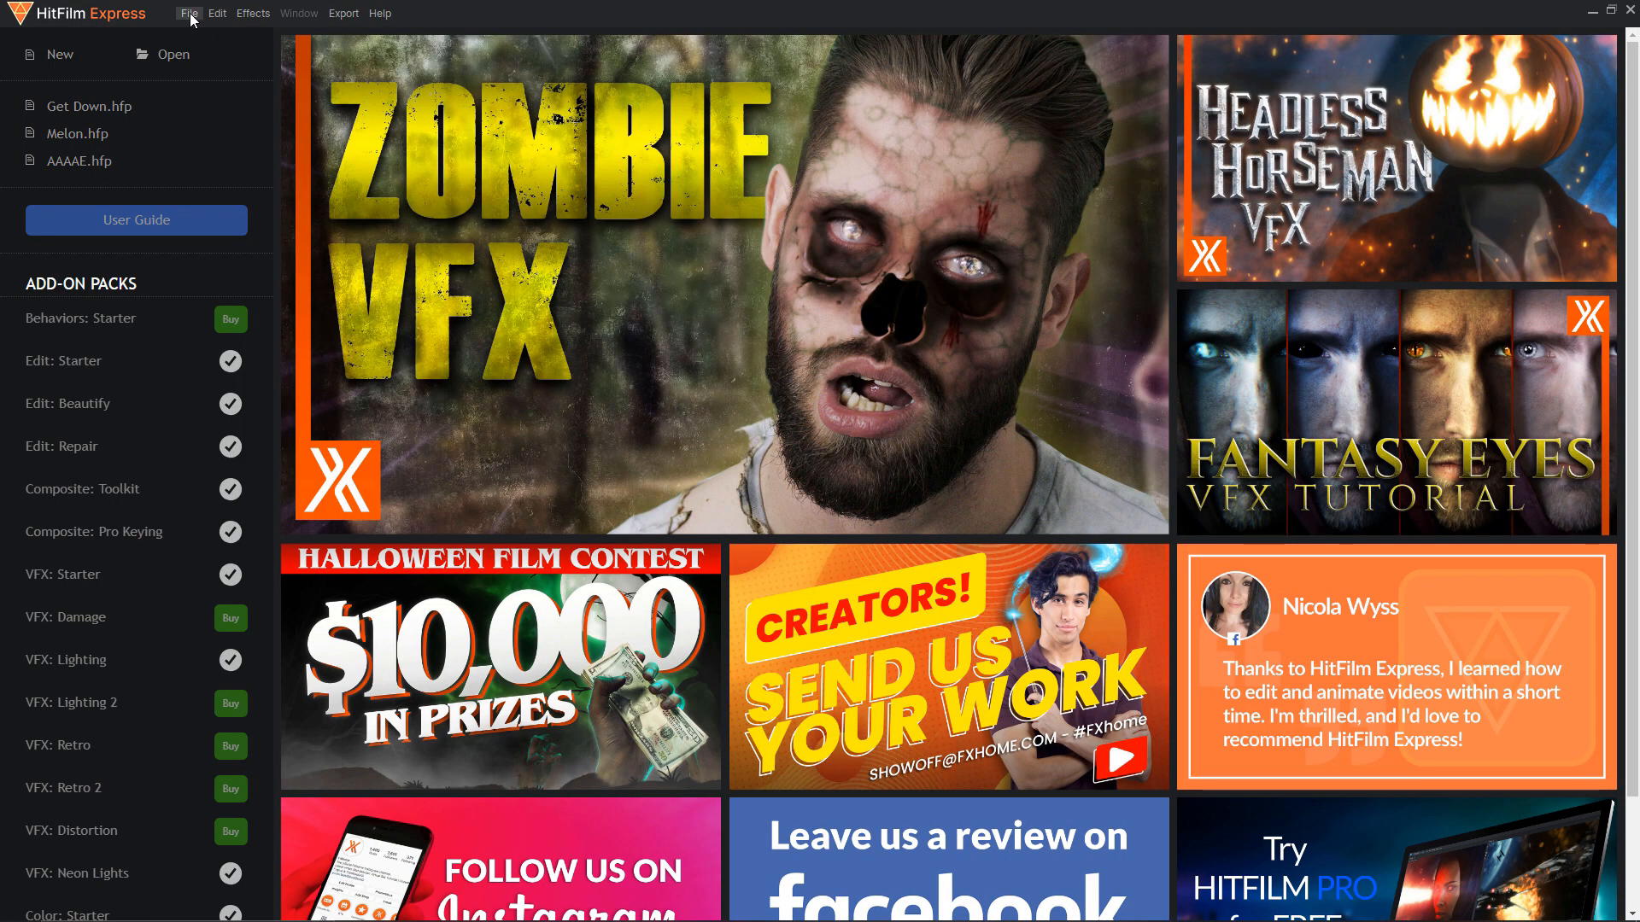
Start a new project and choose the 1080p Full HD @ 60 fps template in its settings.
left_click(74, 57)
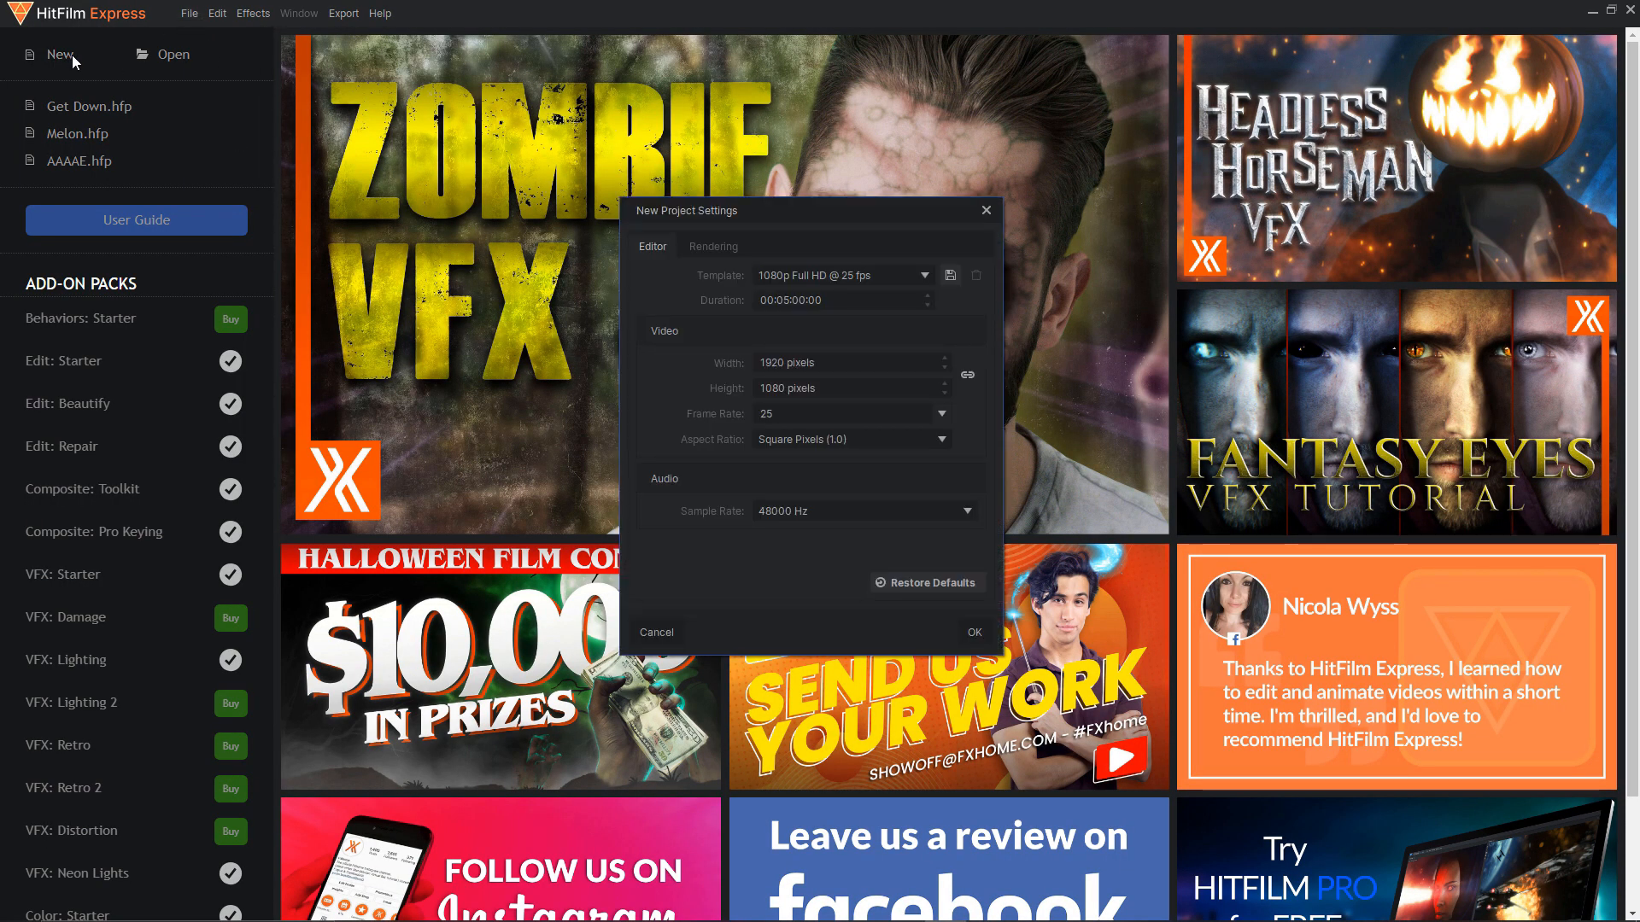
left_click(985, 211)
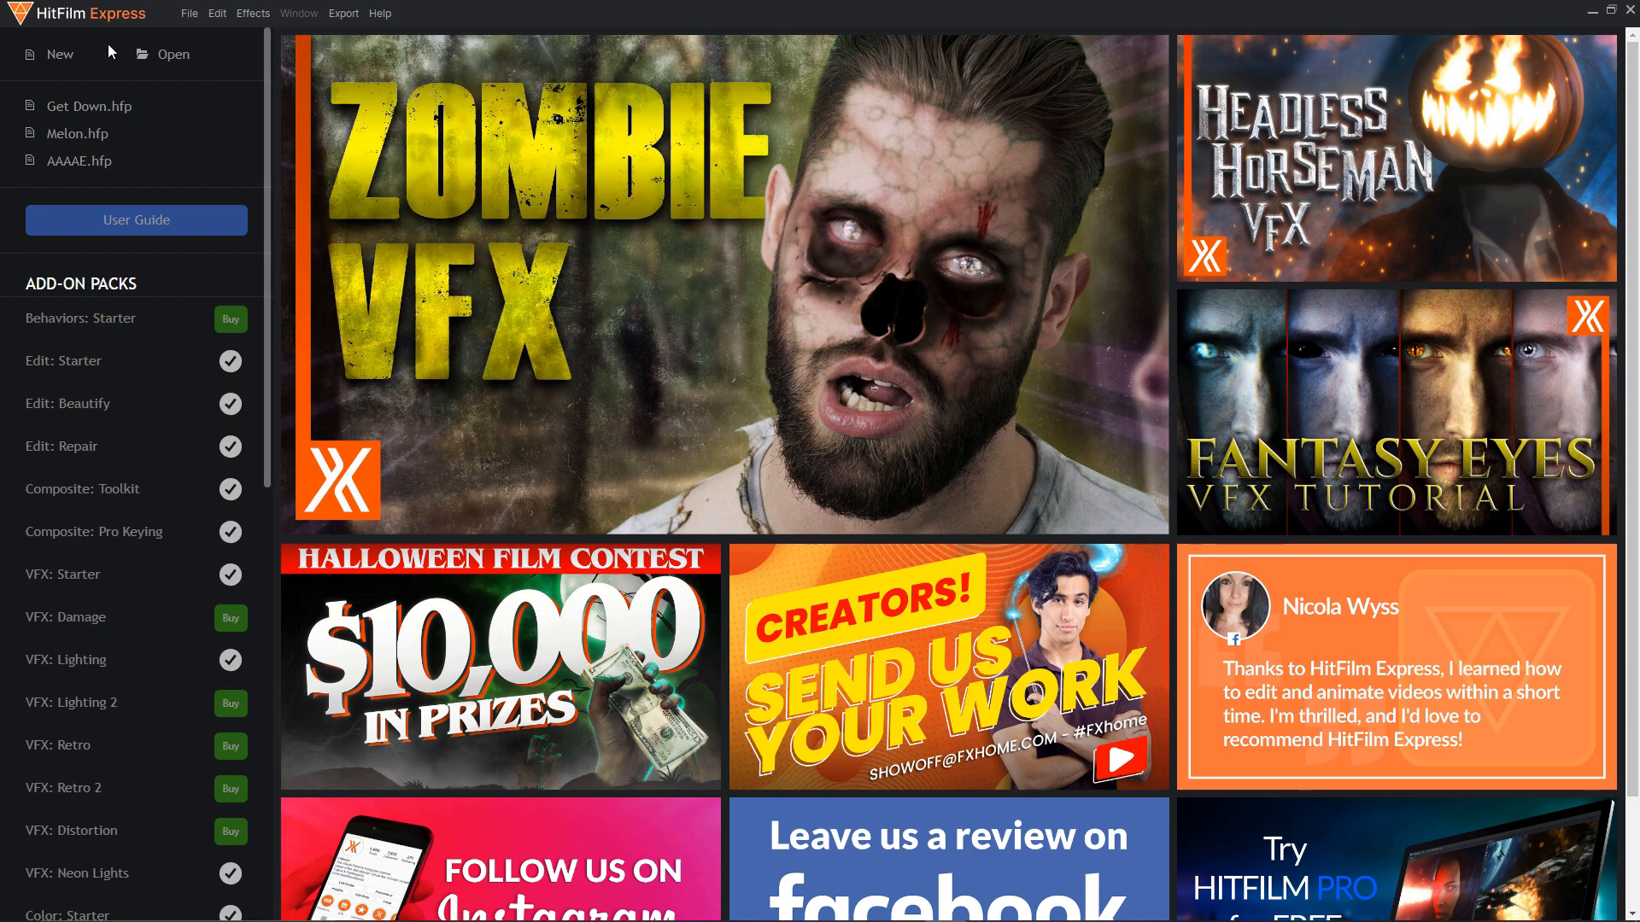
left_click(190, 14)
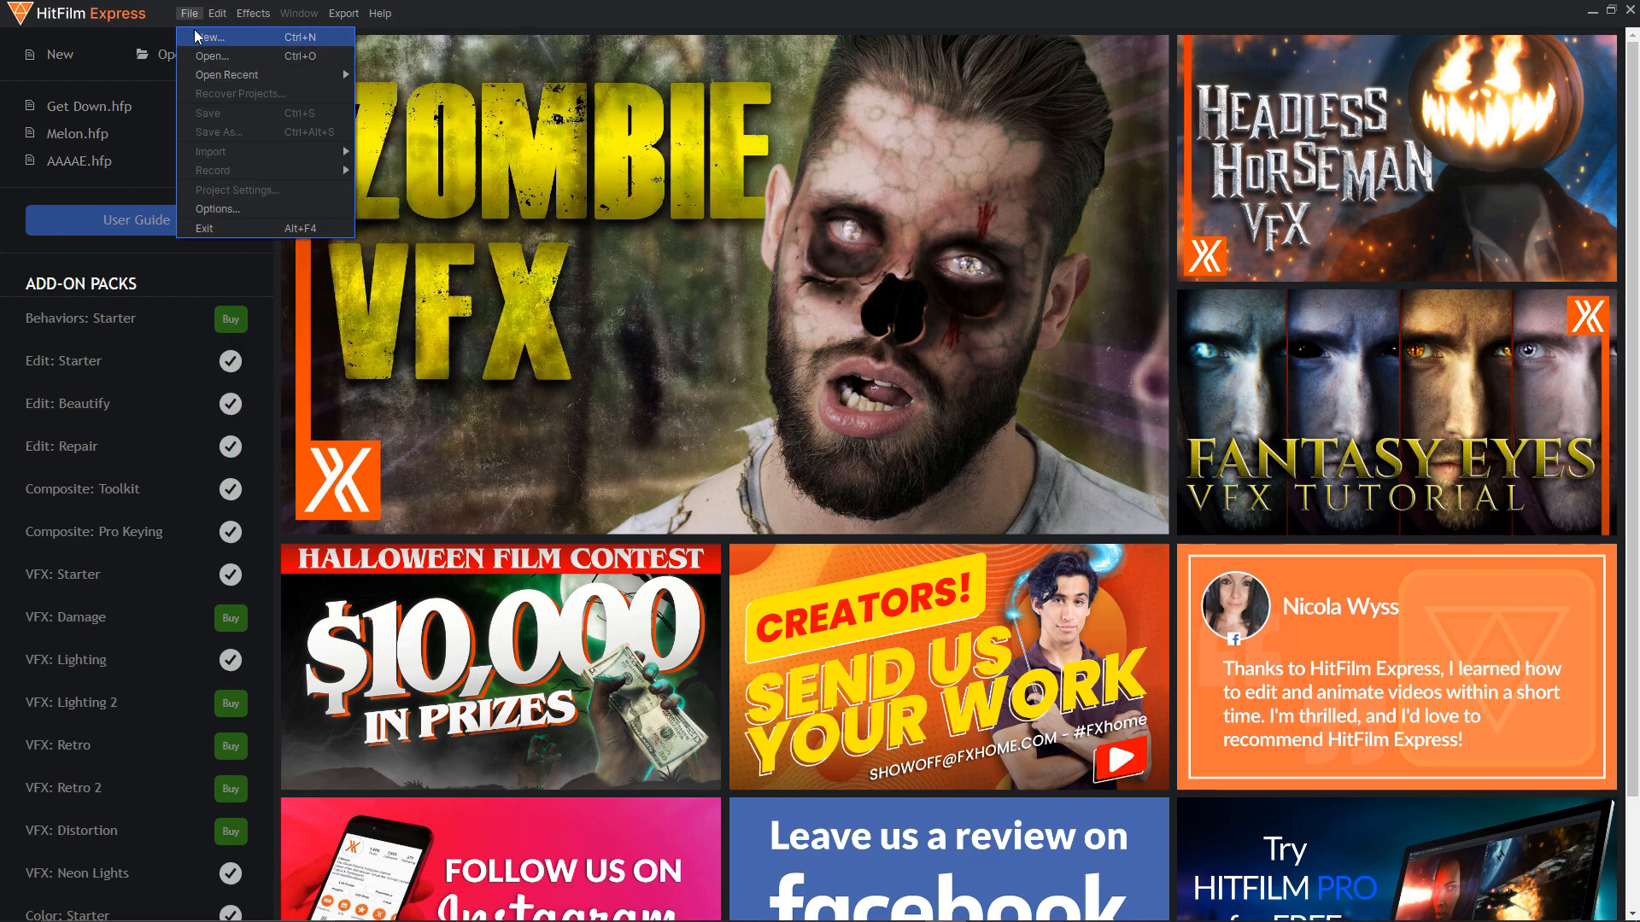
left_click(193, 31)
left_click(805, 277)
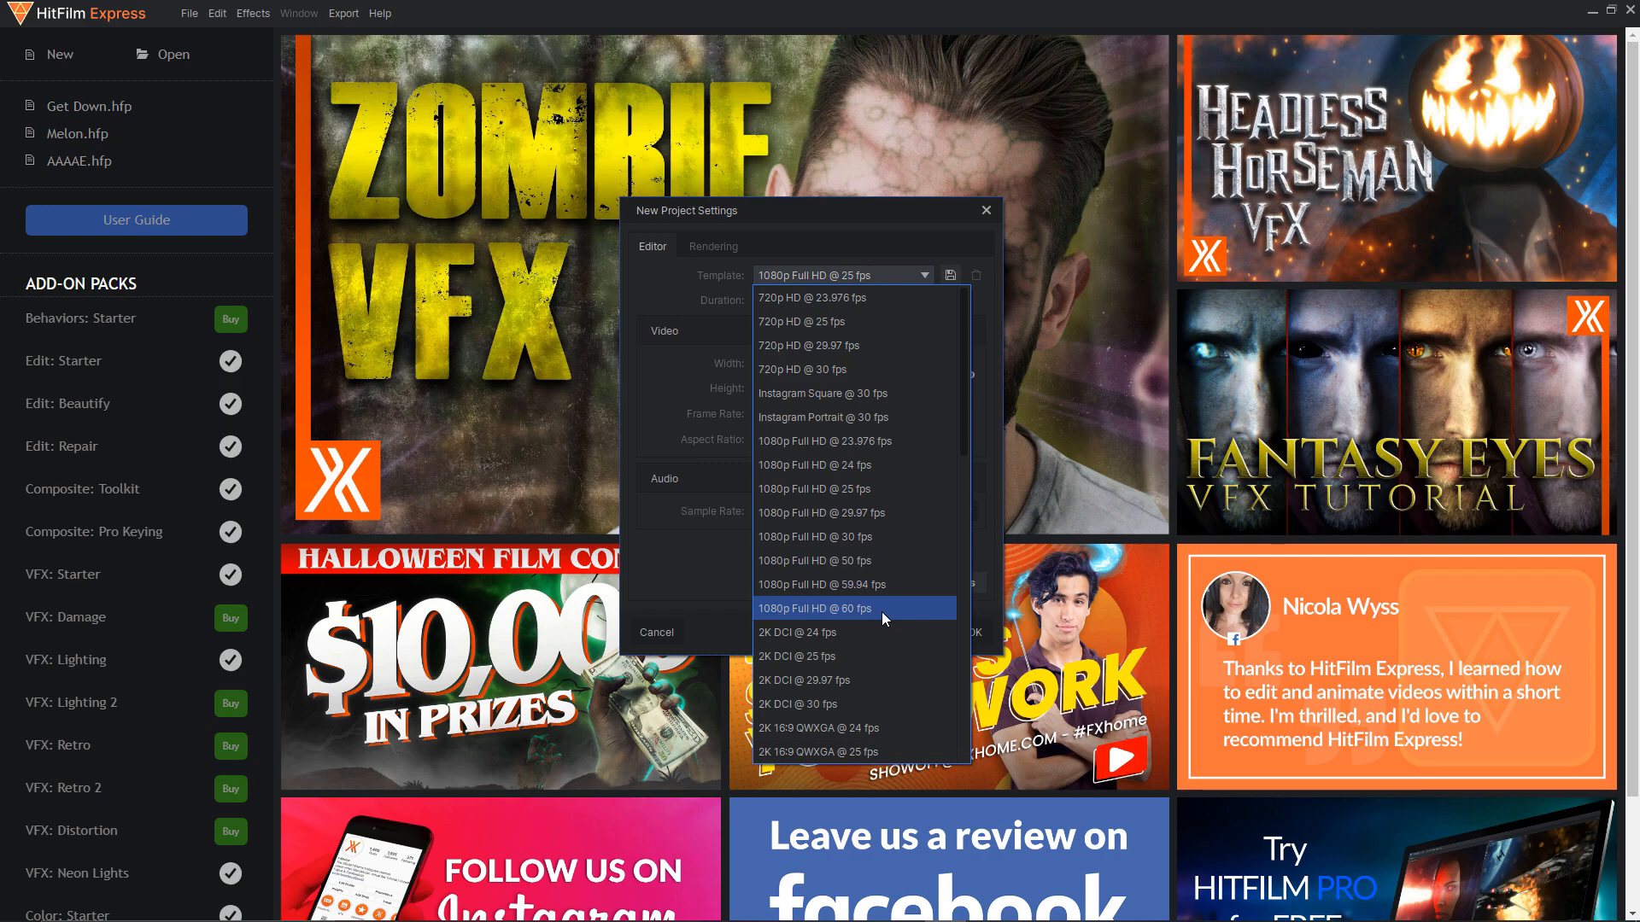
scroll(882, 612, "down", 2)
scroll(883, 612, "up", 1)
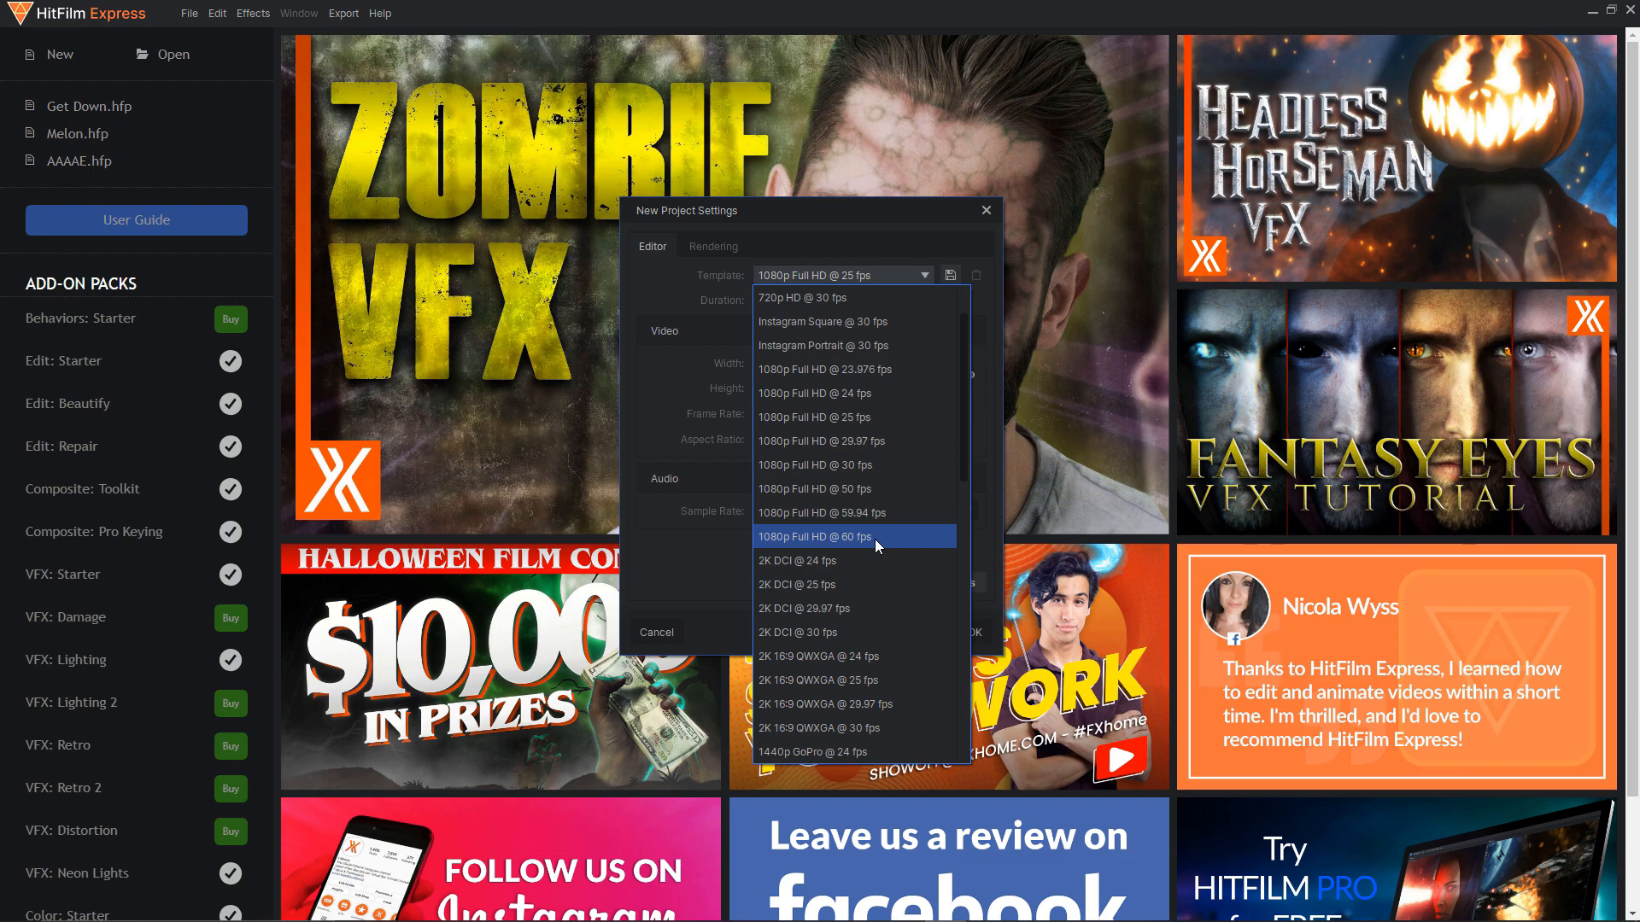
scroll(878, 536, "down", 5)
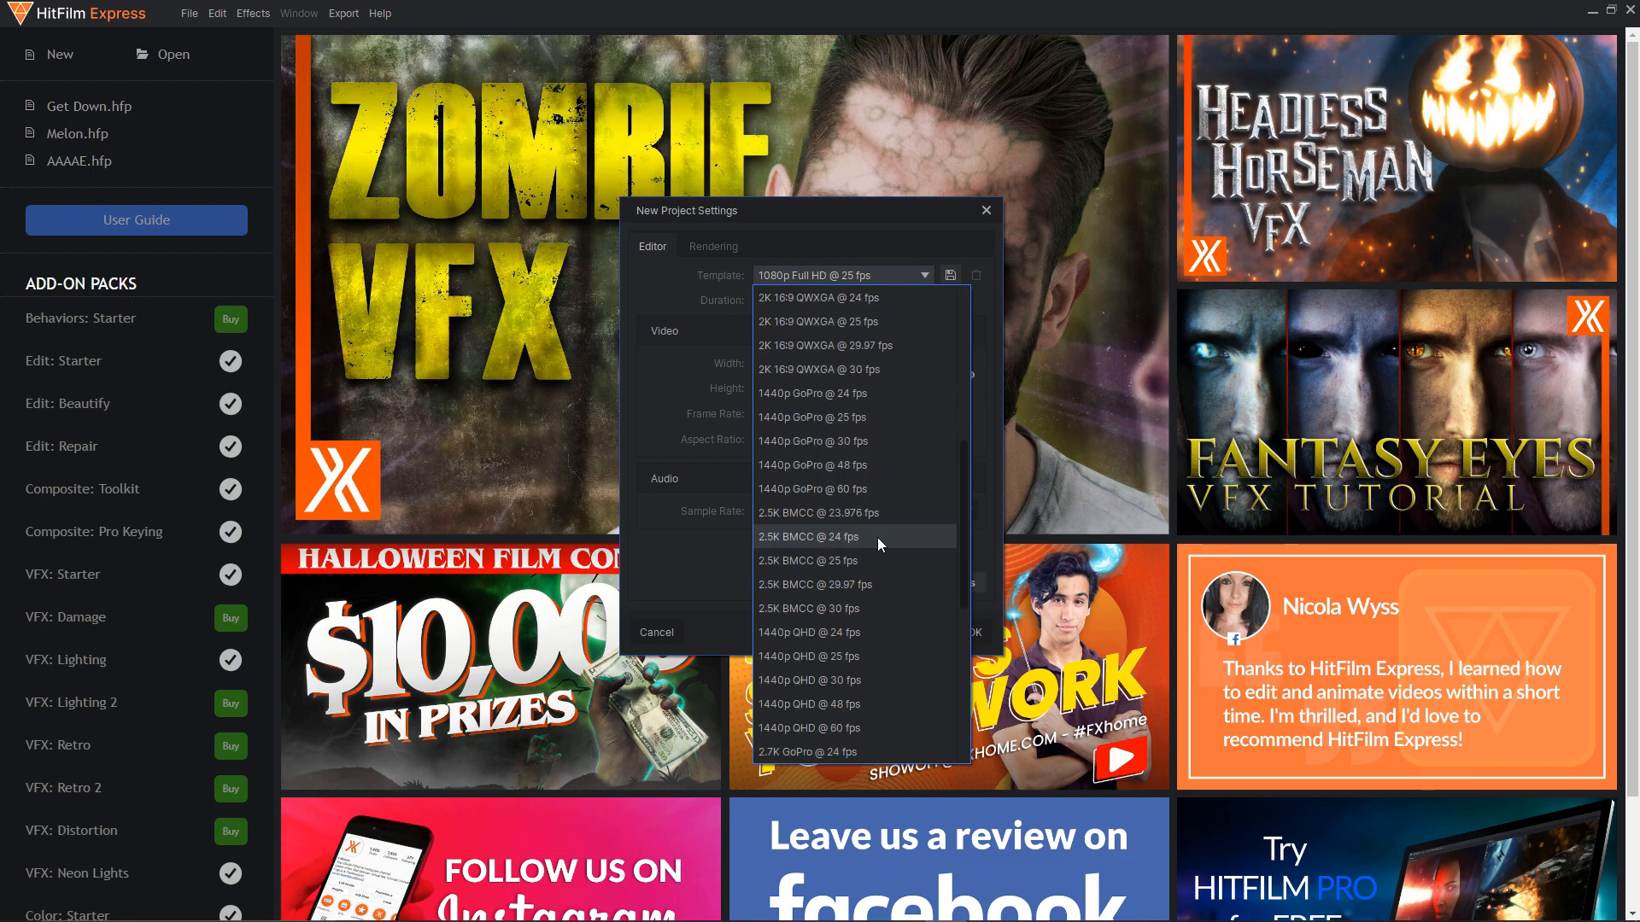
scroll(895, 728, "up", 6)
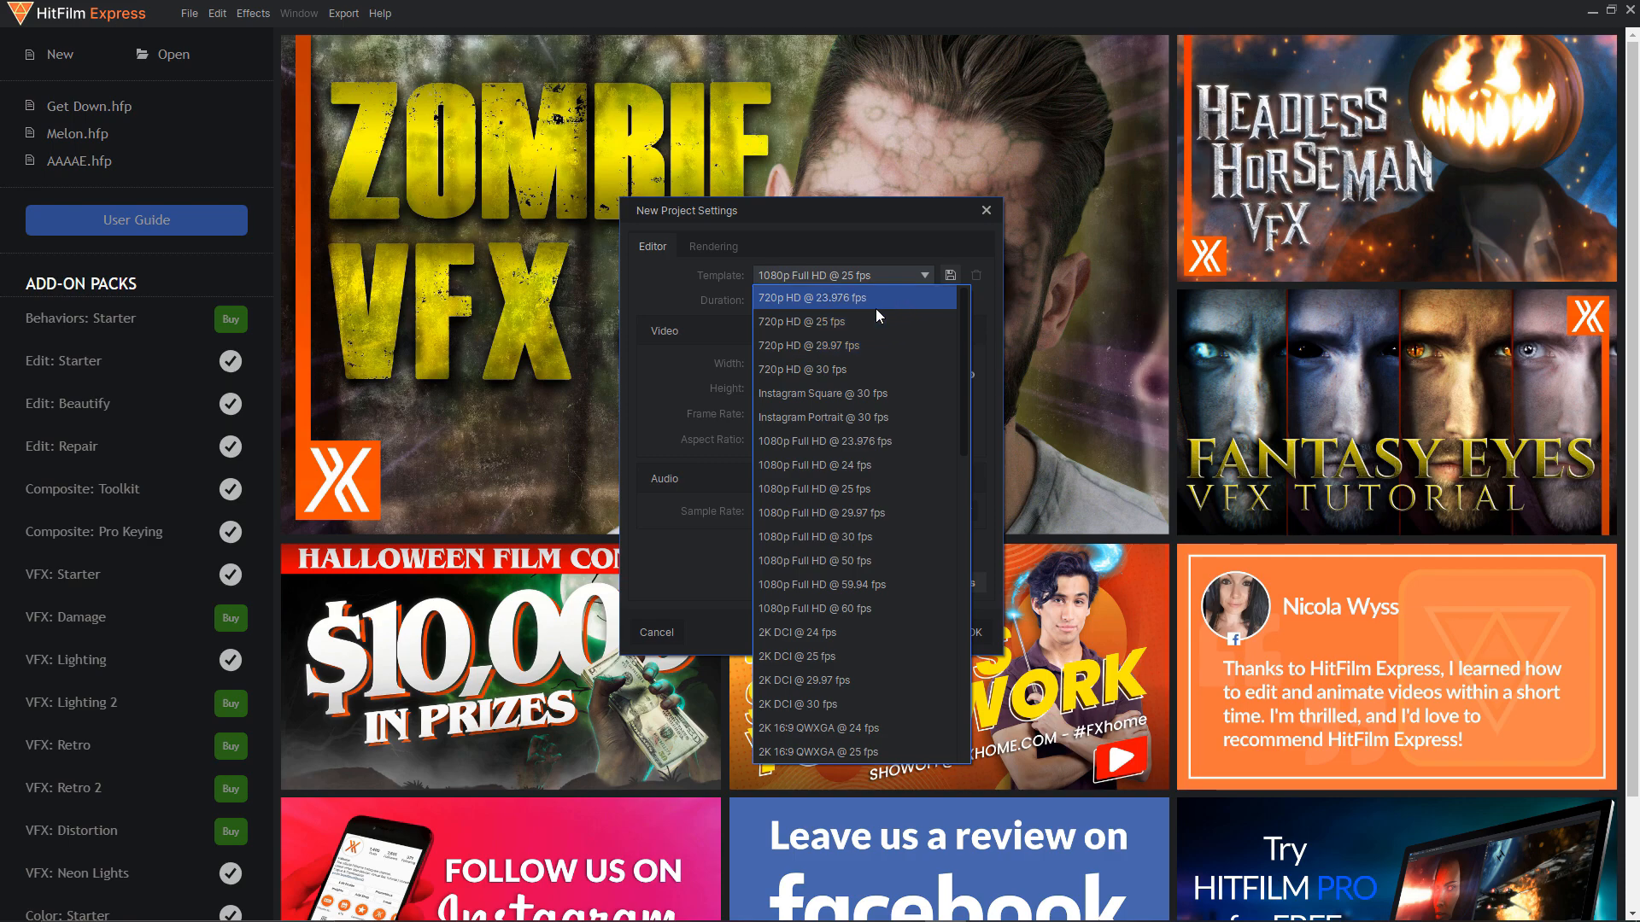
left_click(879, 608)
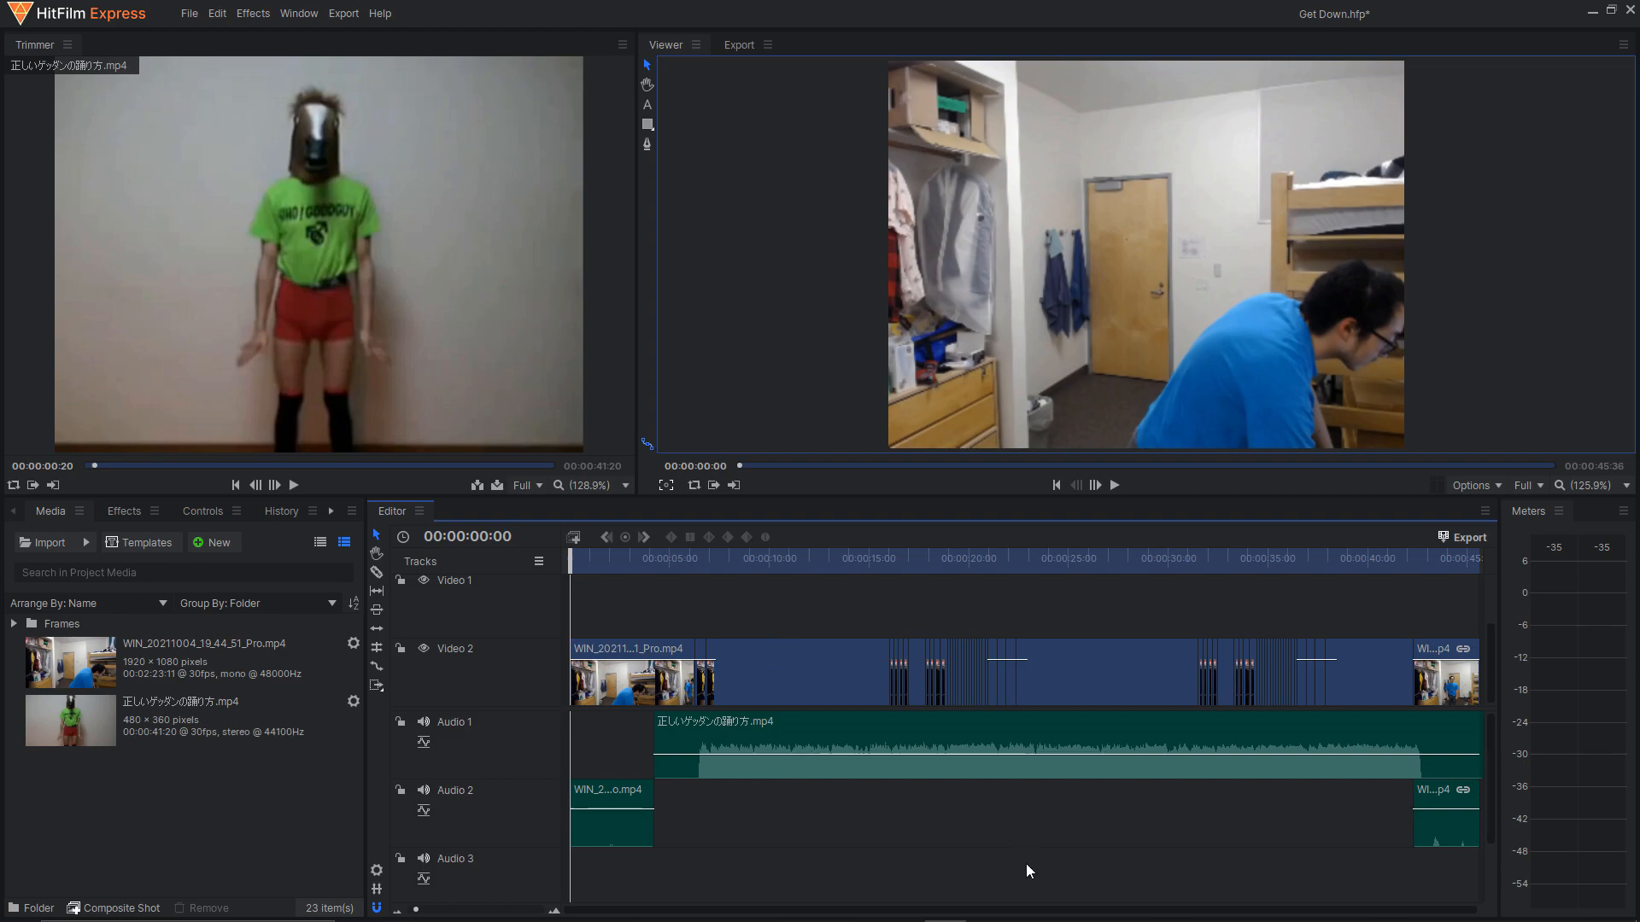
Examine the Get Down project's timeline up close, from the opening clip to the short still-frame clips on Video 2 around 00:00:08:00.
left_click_drag(1022, 910, 1137, 911)
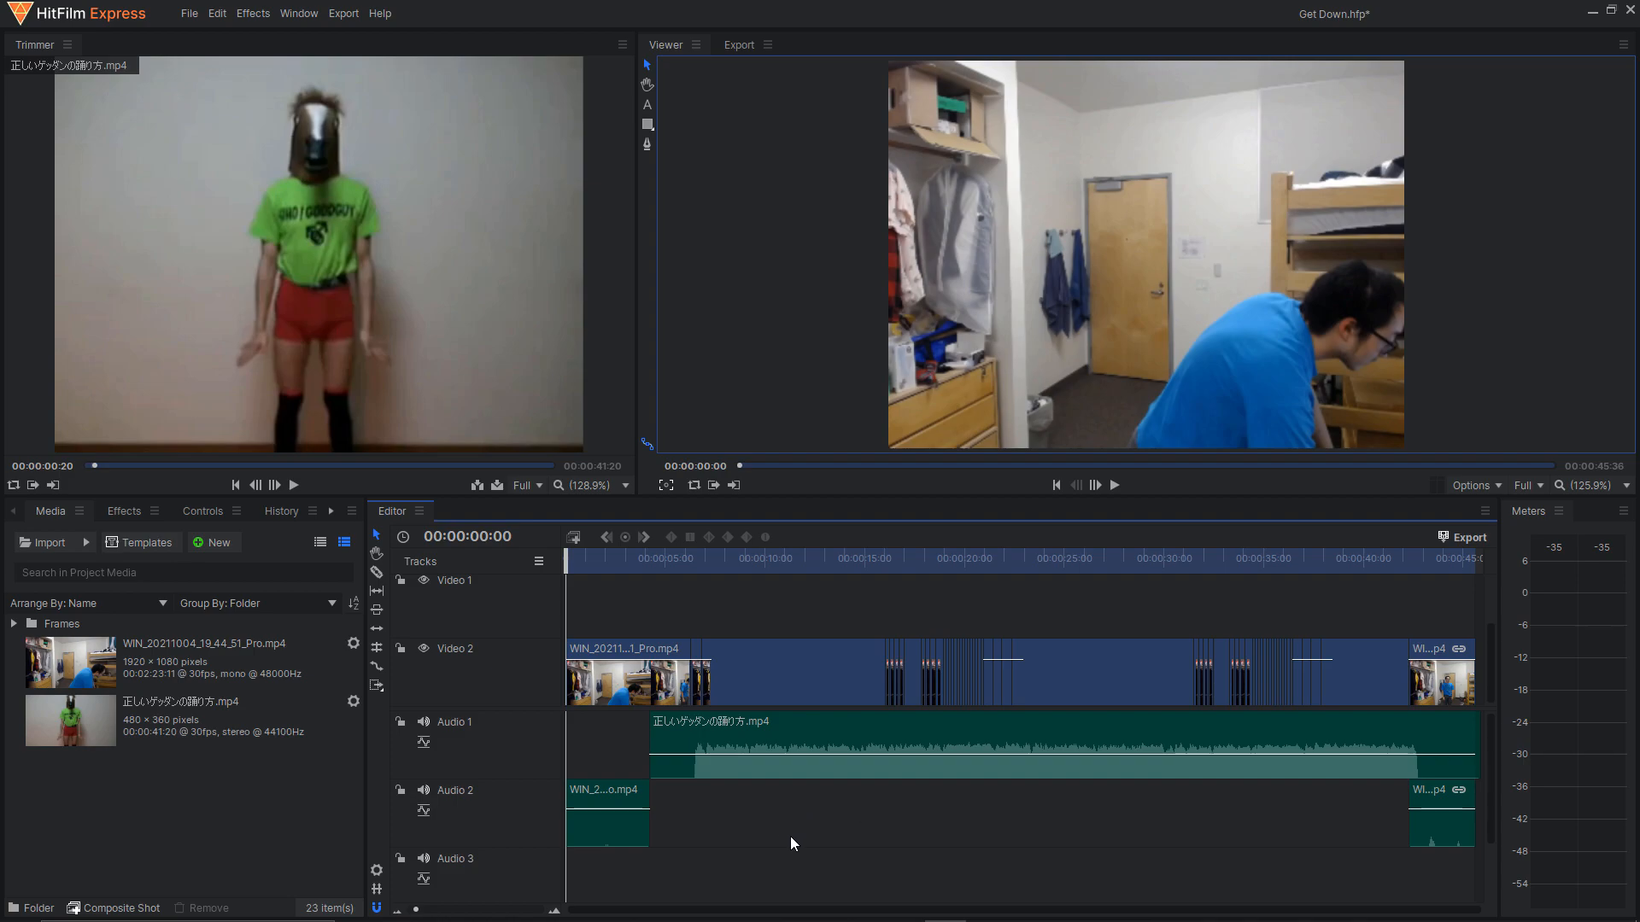
scroll(753, 818, "up", 2)
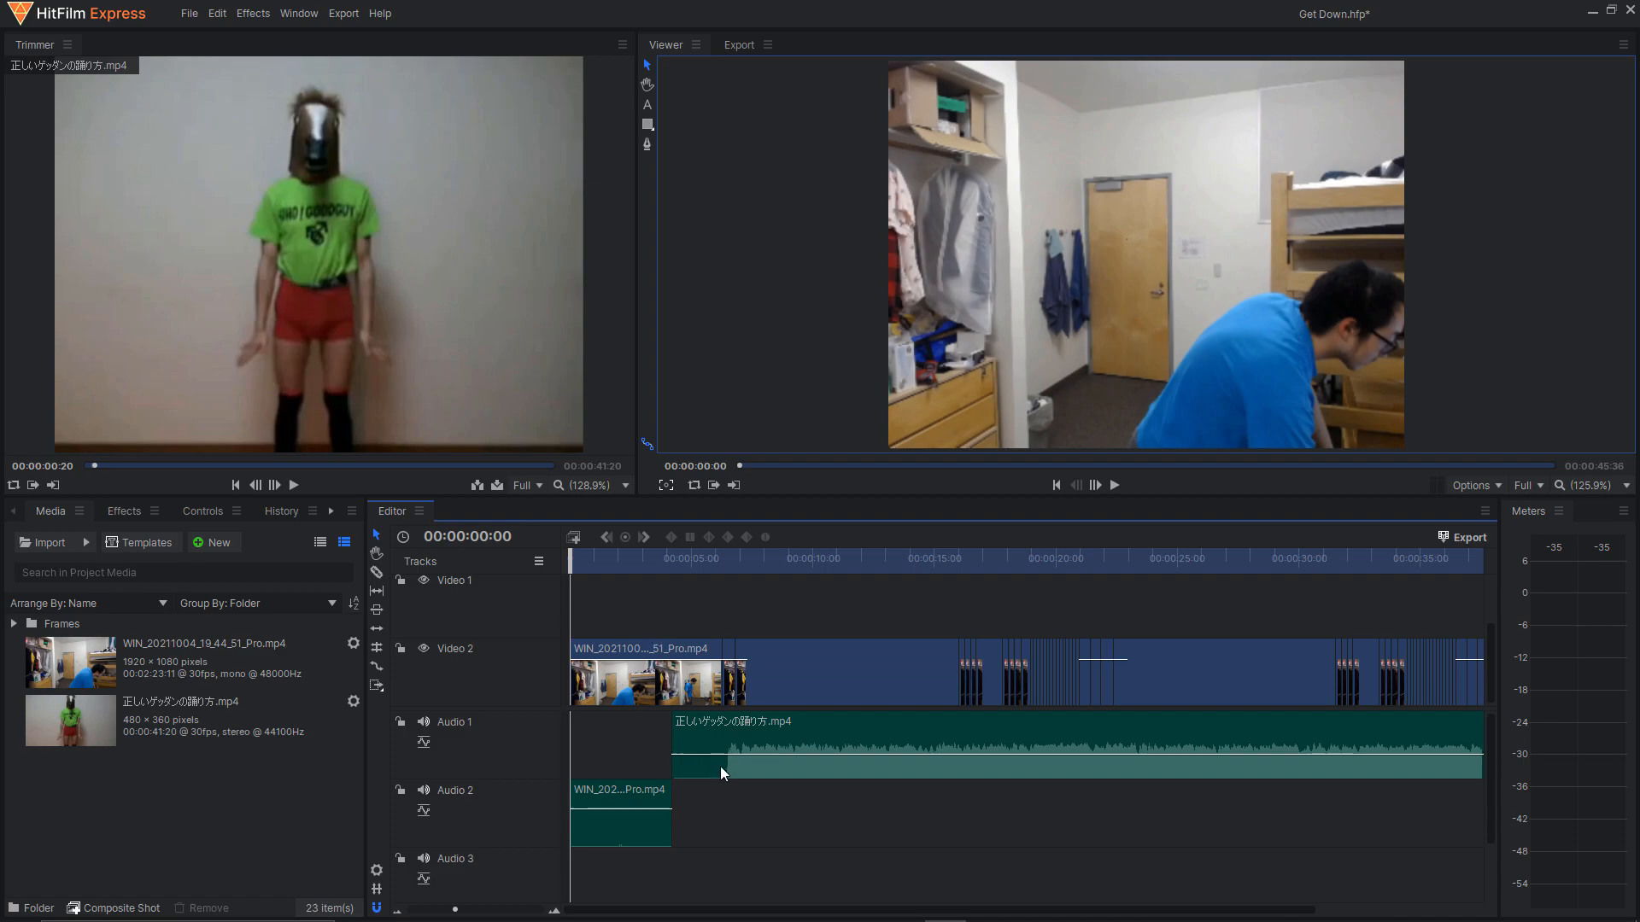
scroll(787, 674, "up", 5)
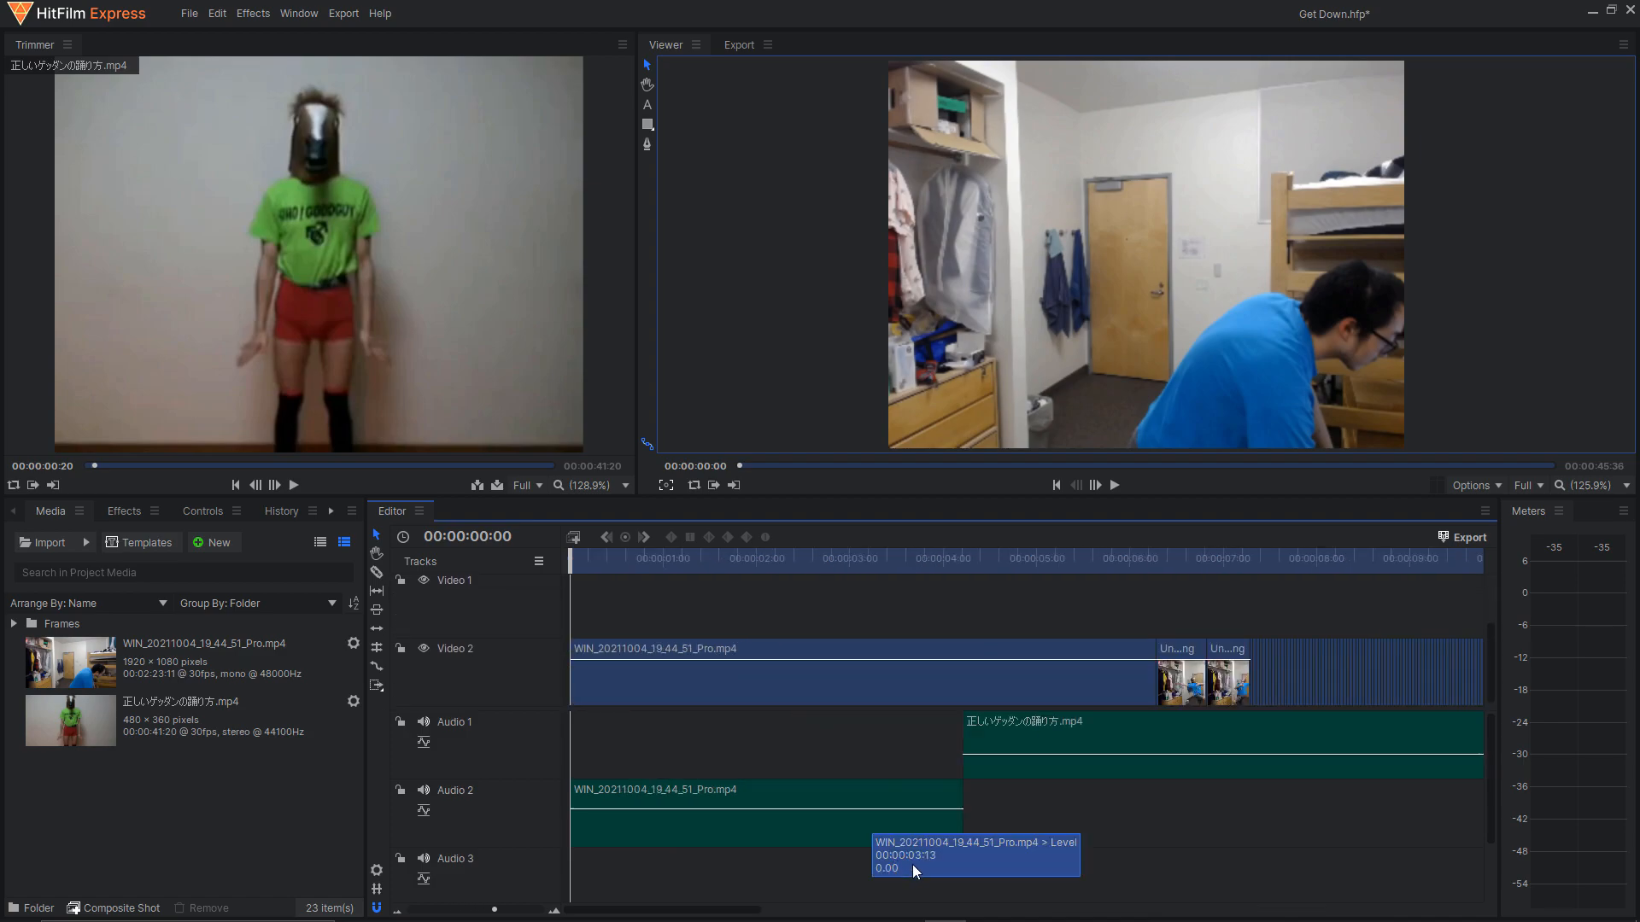
left_click_drag(724, 910, 882, 907)
mouse_move(639, 605)
left_mouse_down()
mouse_move(1024, 656)
mouse_move(982, 664)
left_mouse_up()
scroll(724, 701, "up", 5)
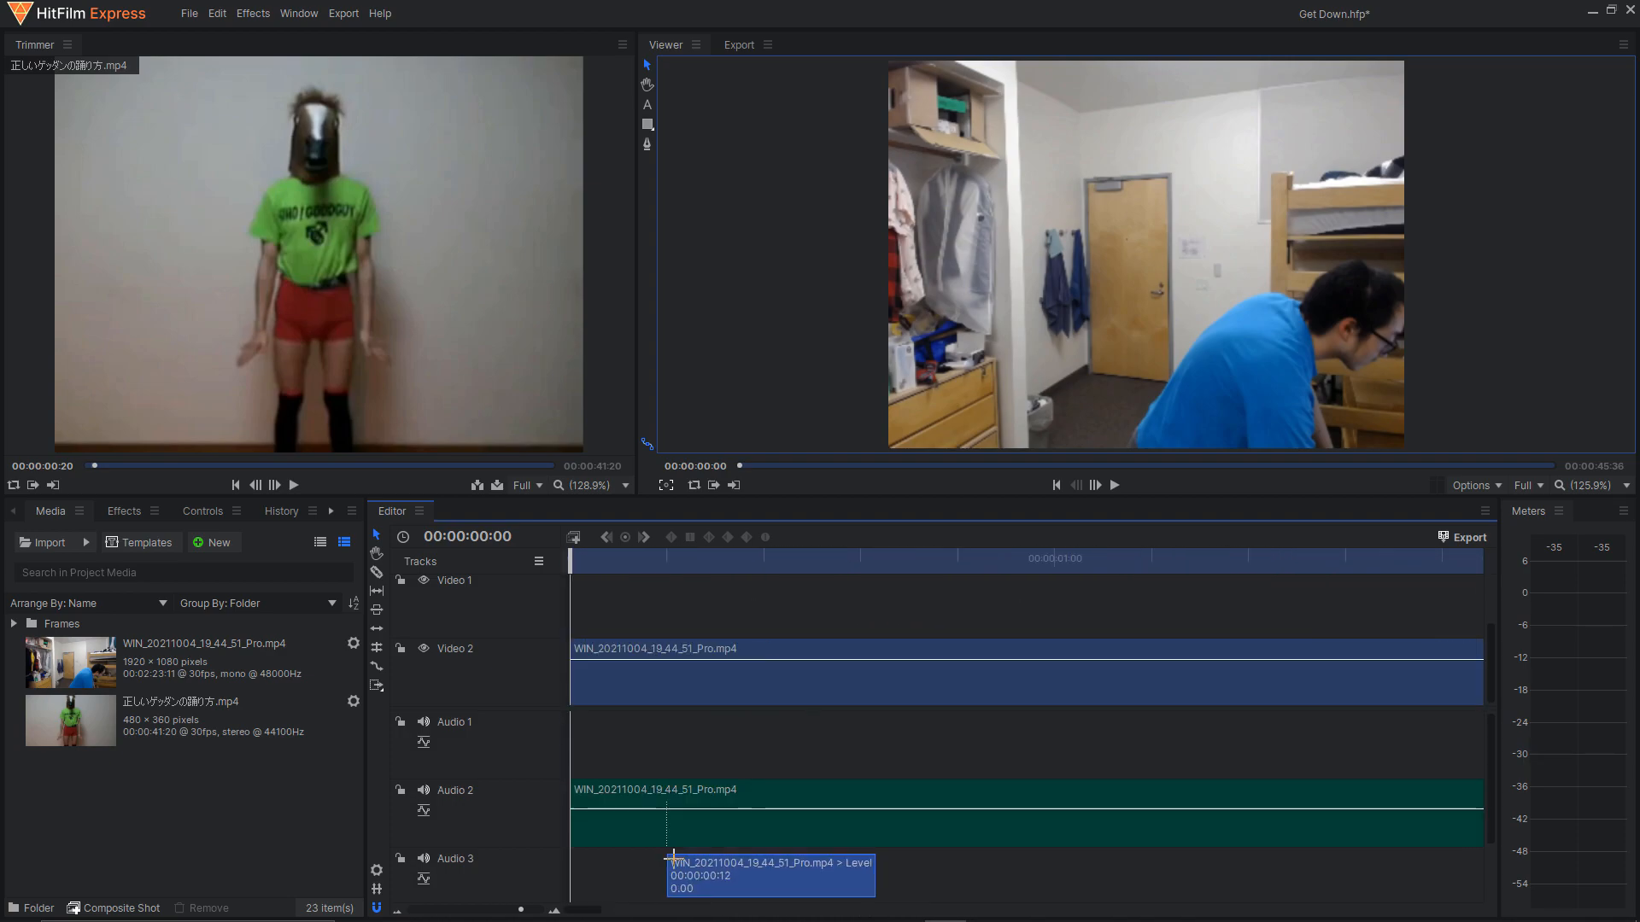
left_click_drag(586, 910, 722, 907)
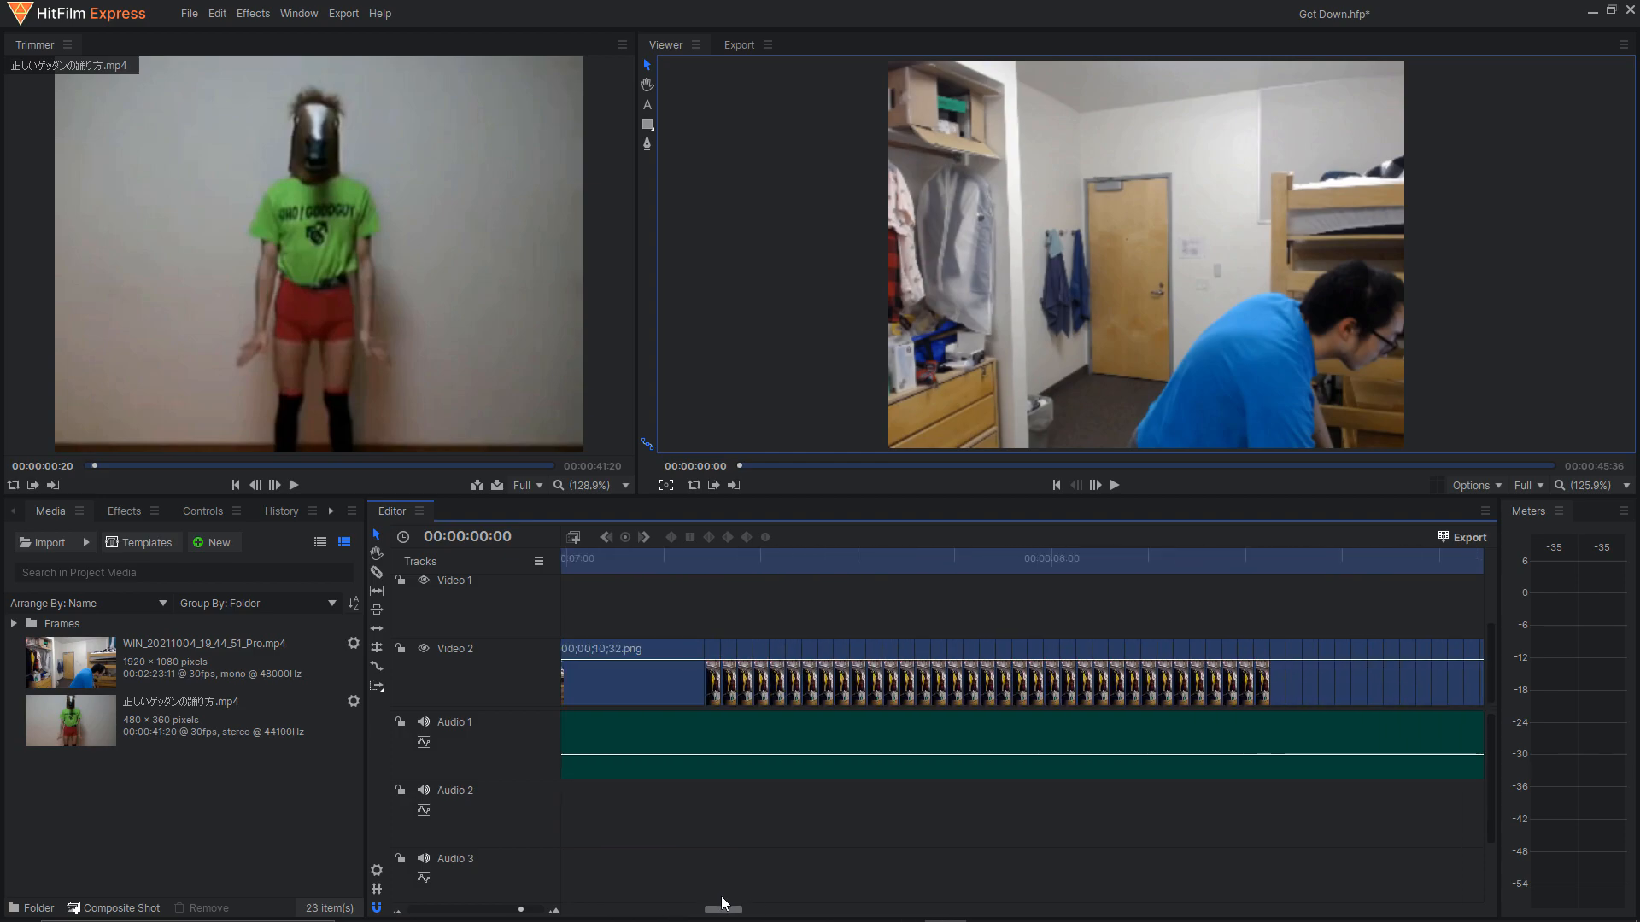
Go to the start of the short still-frame clips at 00:00:07:17 and step frame by frame through the poses to 00:00:07:25.
mouse_move(710, 559)
left_mouse_down()
mouse_move(728, 562)
mouse_move(712, 563)
left_mouse_up()
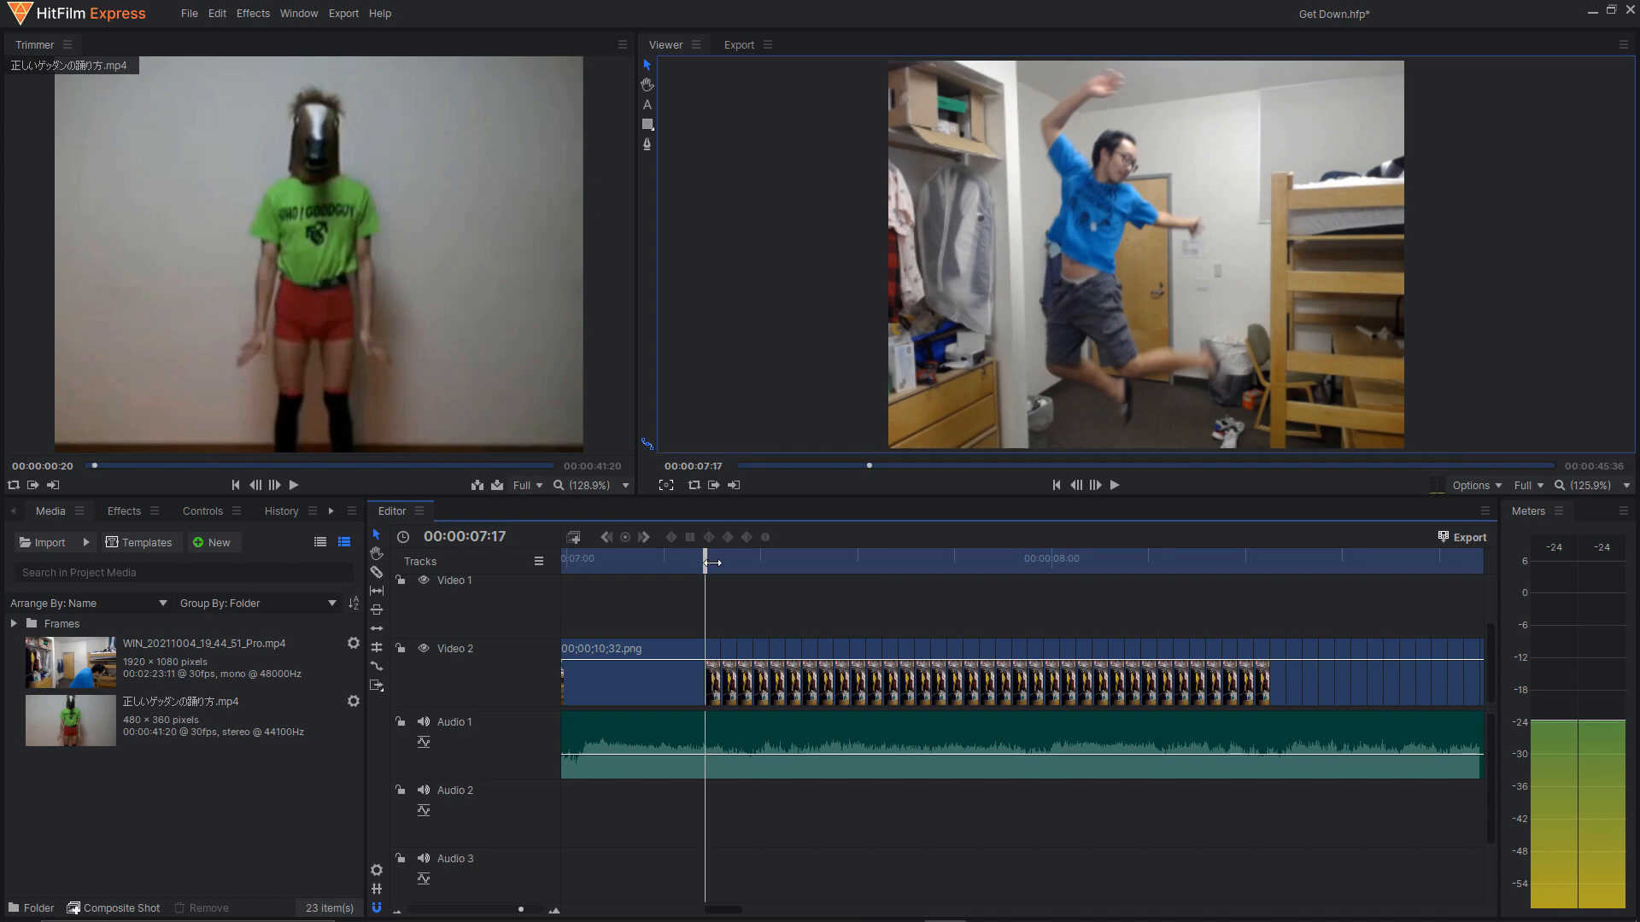
double_click(1095, 489)
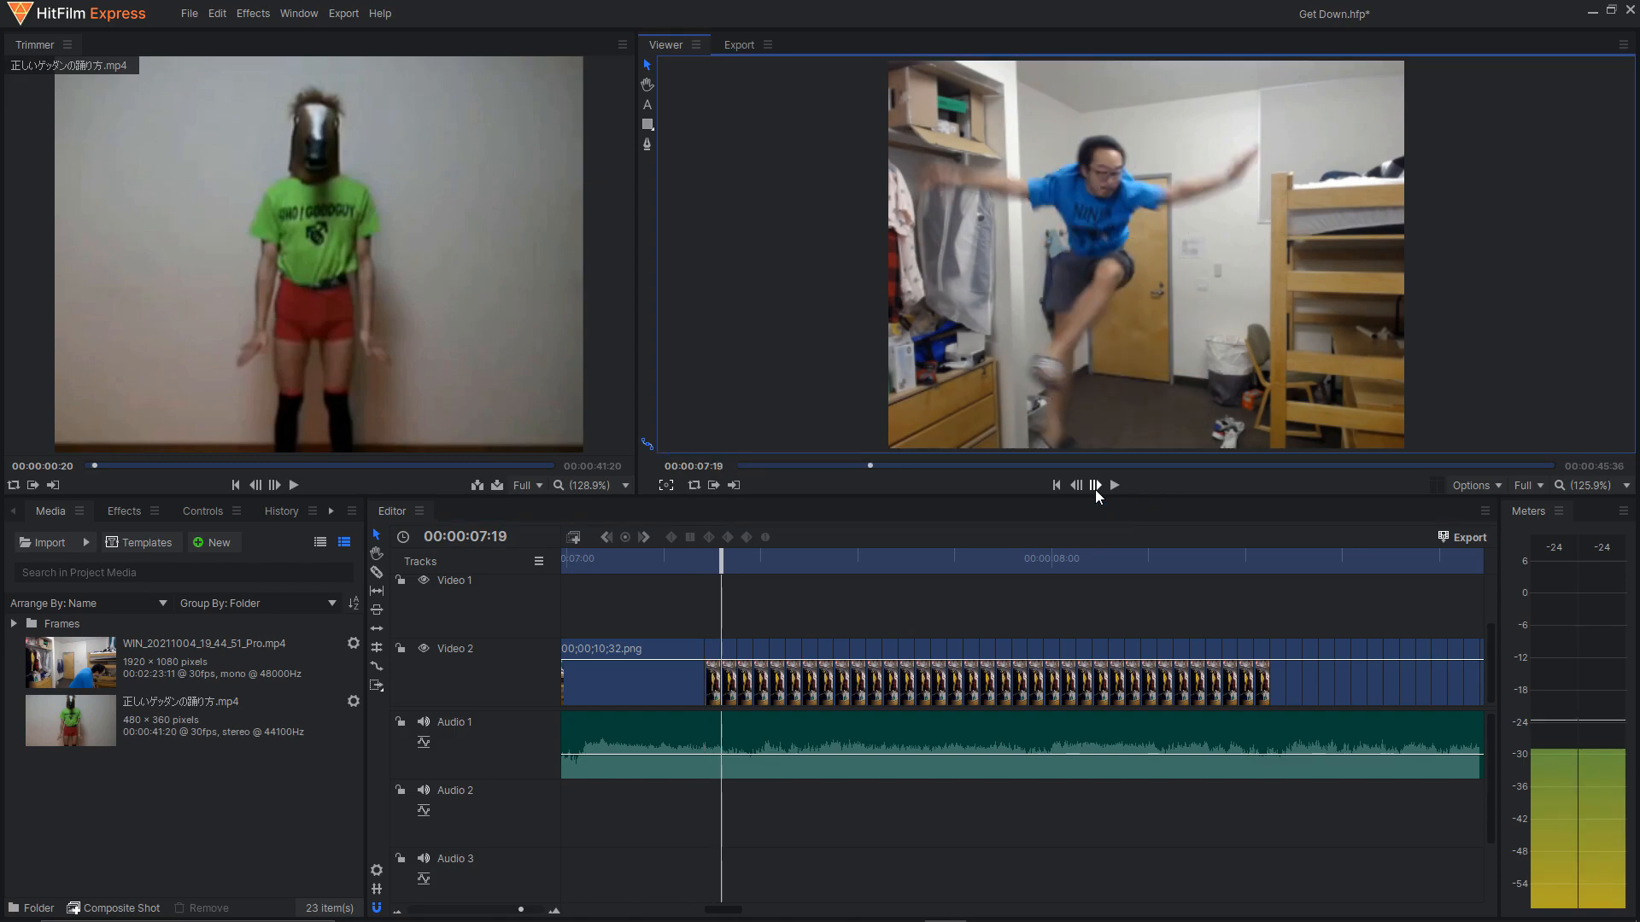
double_click(1095, 489)
double_click(1096, 490)
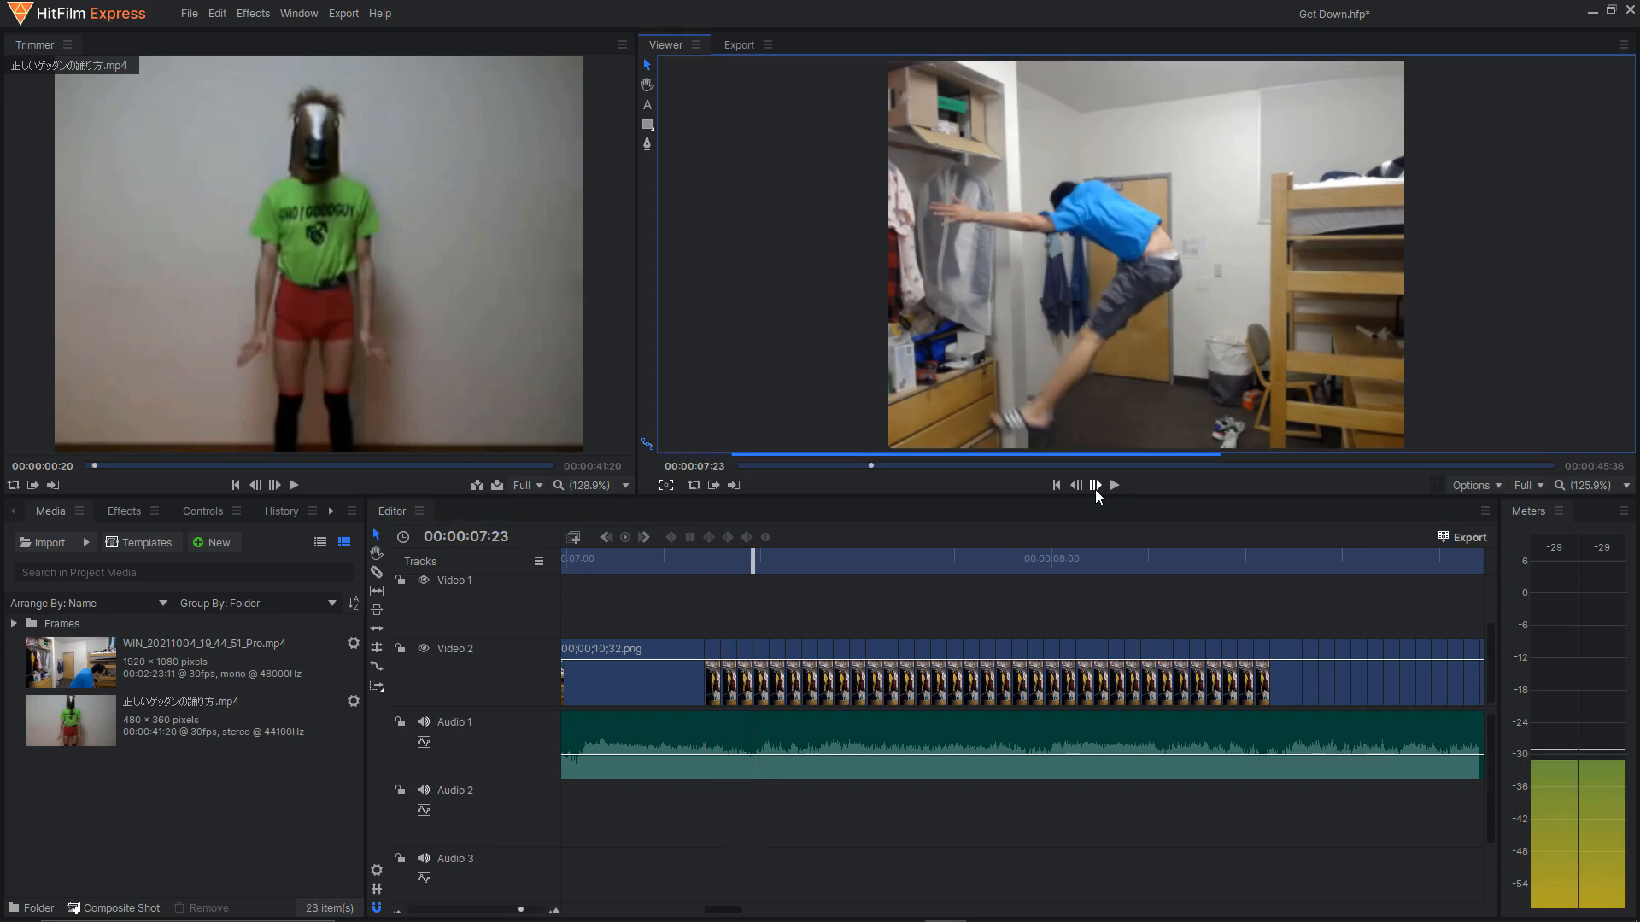
double_click(1096, 489)
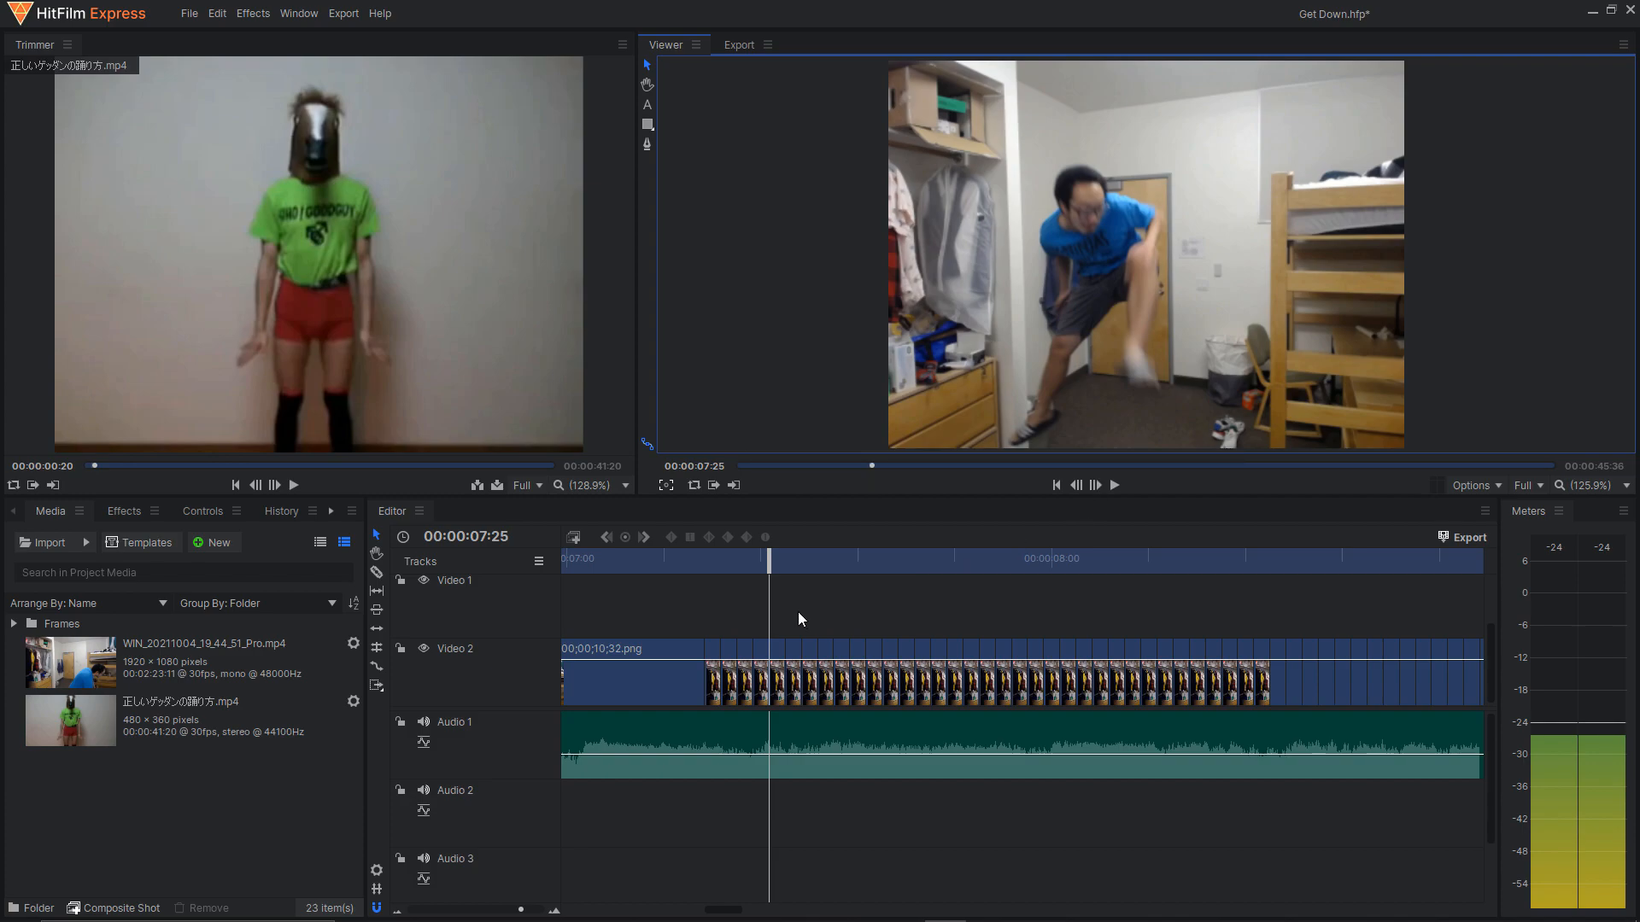
Compare the still pose at 00:00:07:17 with the source recording at 00:01:10:03, and review the preceding still at 00:00:07:04.
scroll(799, 612, "down", 2)
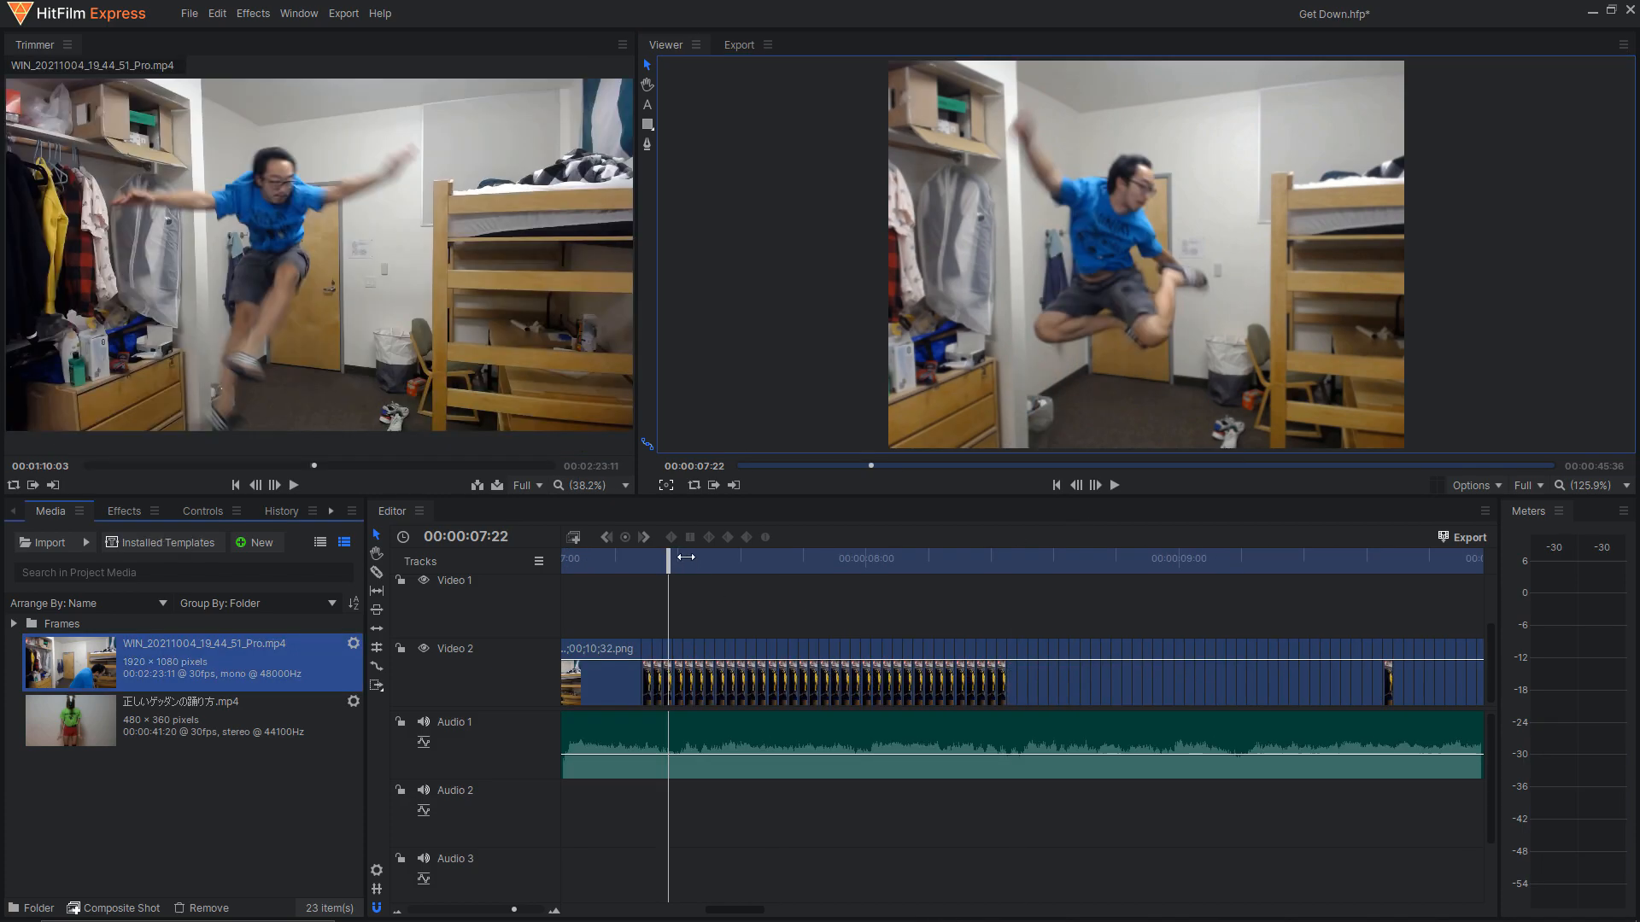
left_click_drag(674, 569, 645, 569)
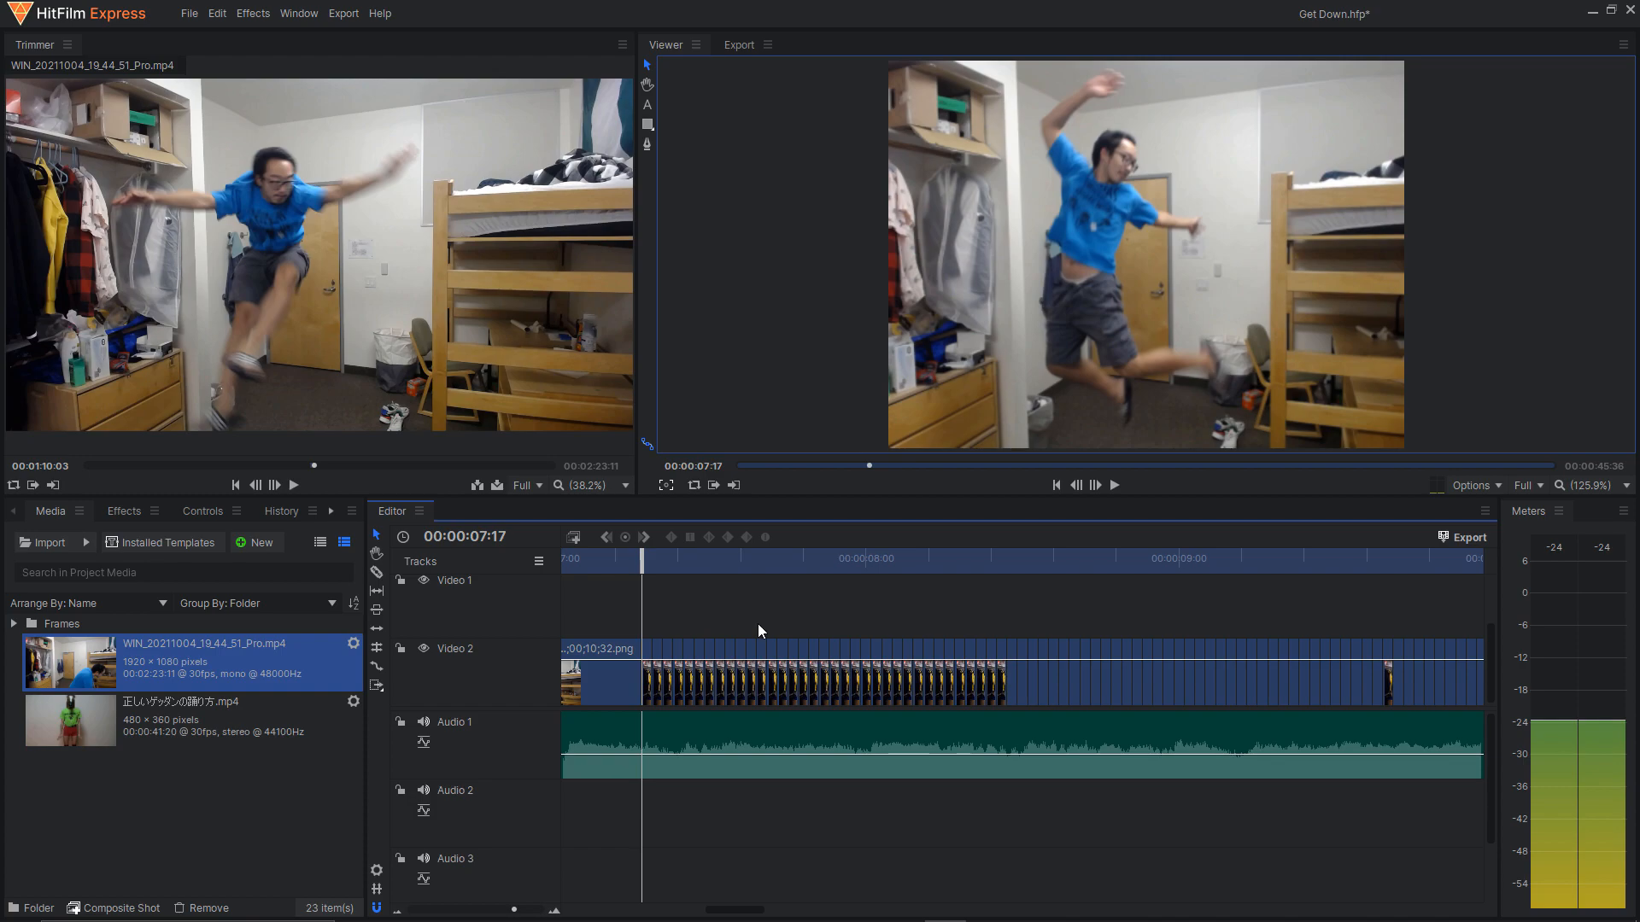
left_click_drag(123, 664, 461, 638)
left_click_drag(593, 910, 728, 909)
left_click_drag(730, 568, 663, 576)
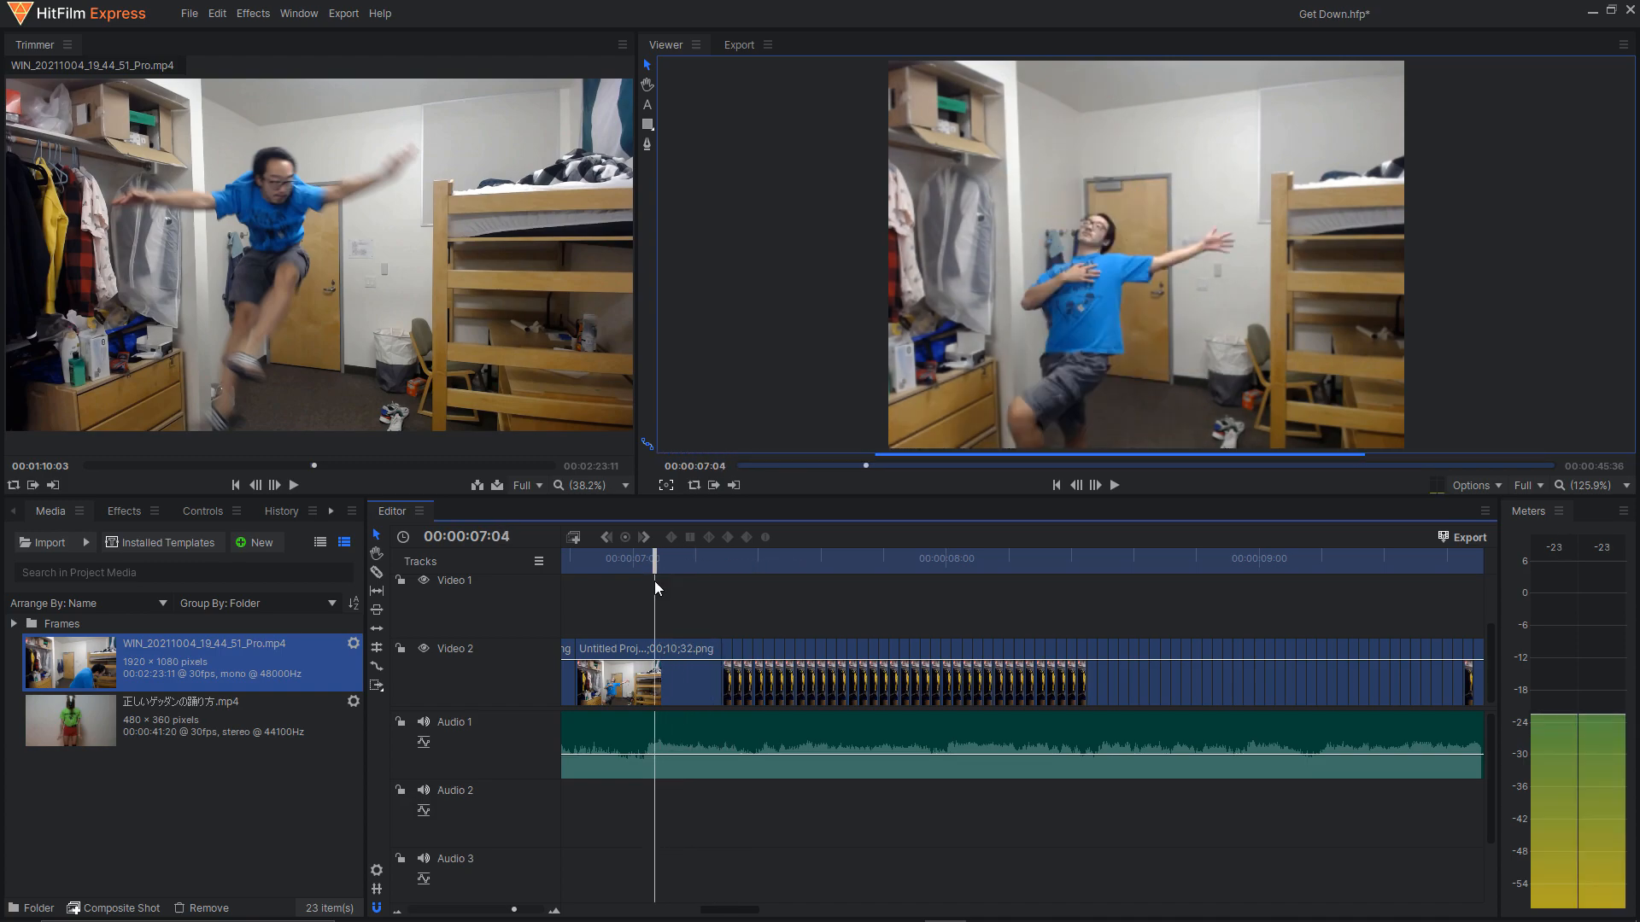
Export the opening clip's frame at 00:00:01:27 as an RGB PNG to the Get Down Frames folder, with single-frame reimport to the timeline.
left_click_drag(730, 909, 588, 916)
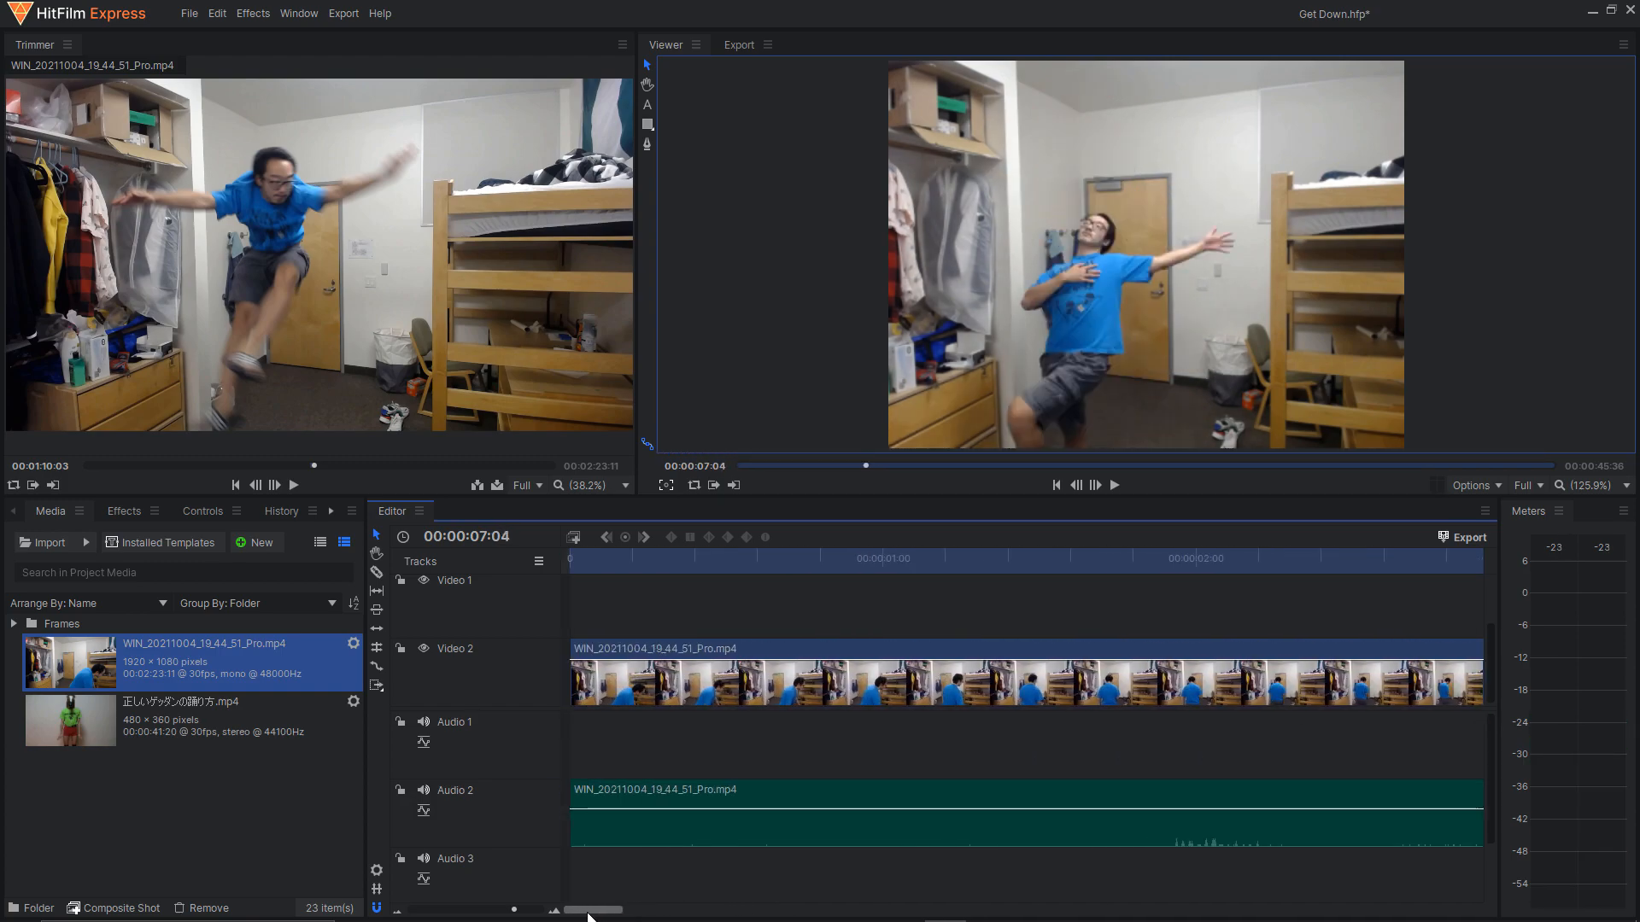
left_click_drag(651, 571, 1037, 572)
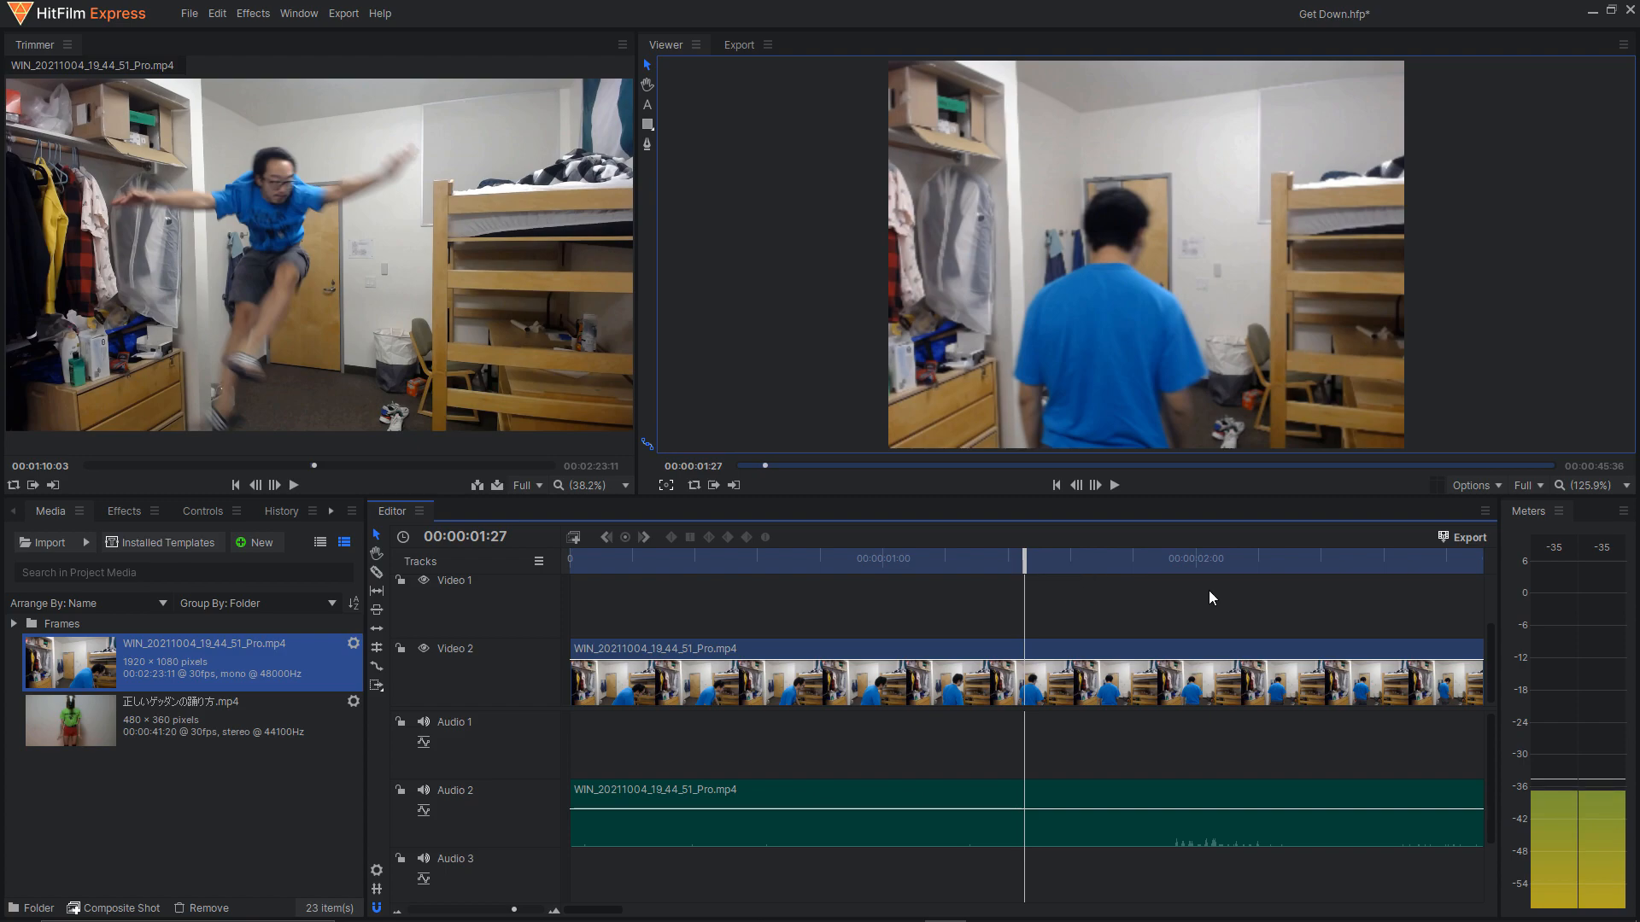
left_click(1464, 538)
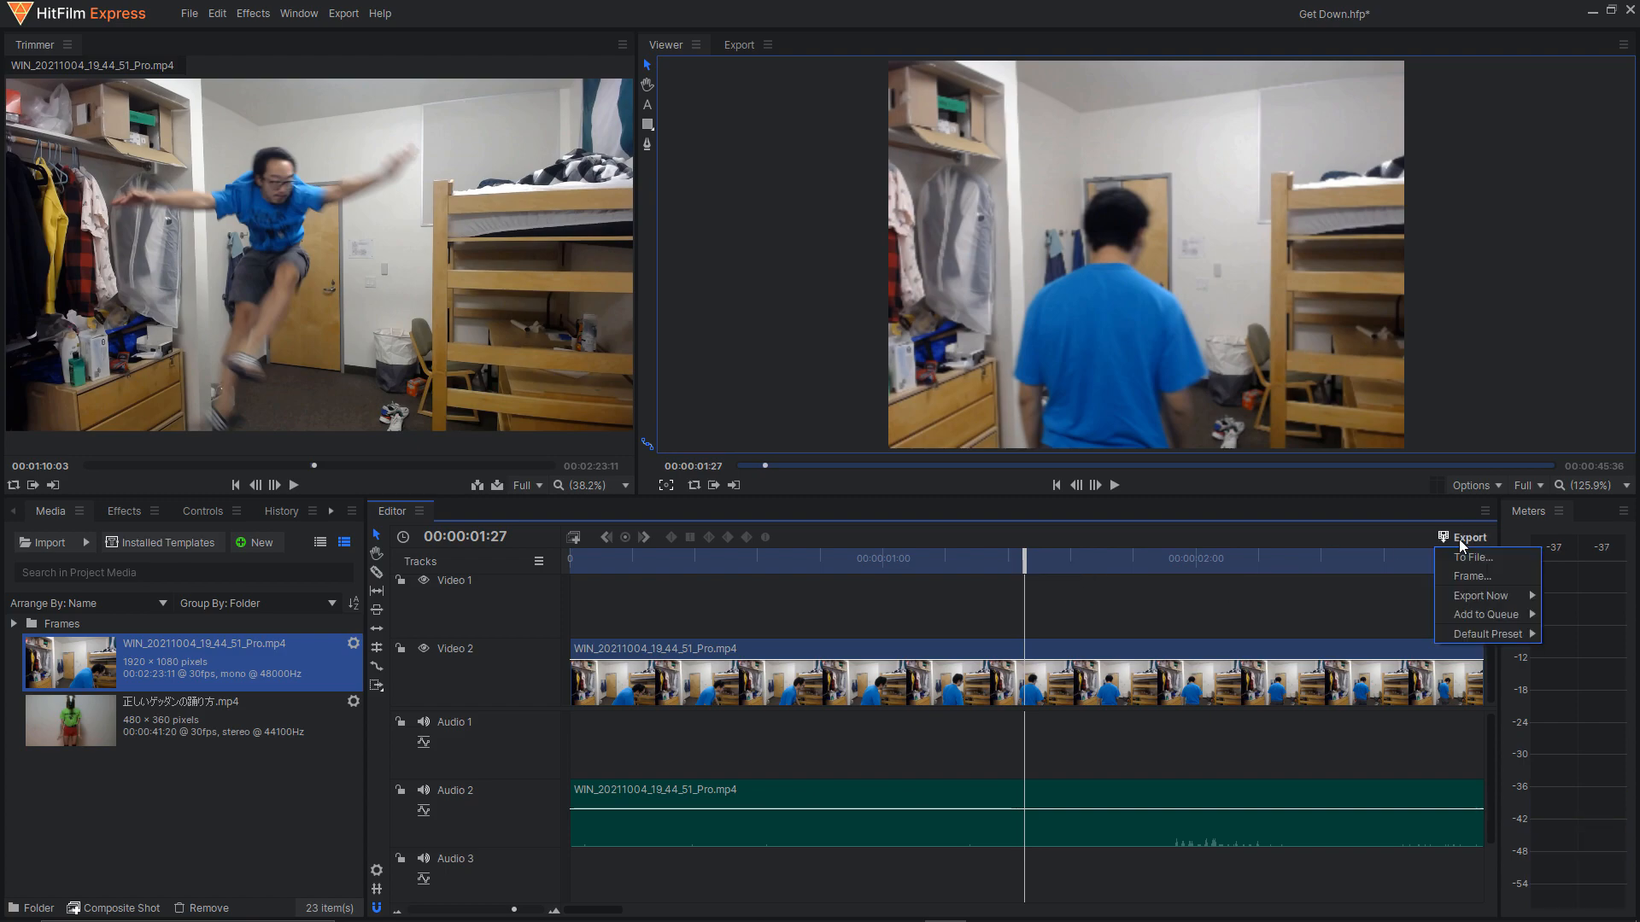
left_click(1467, 576)
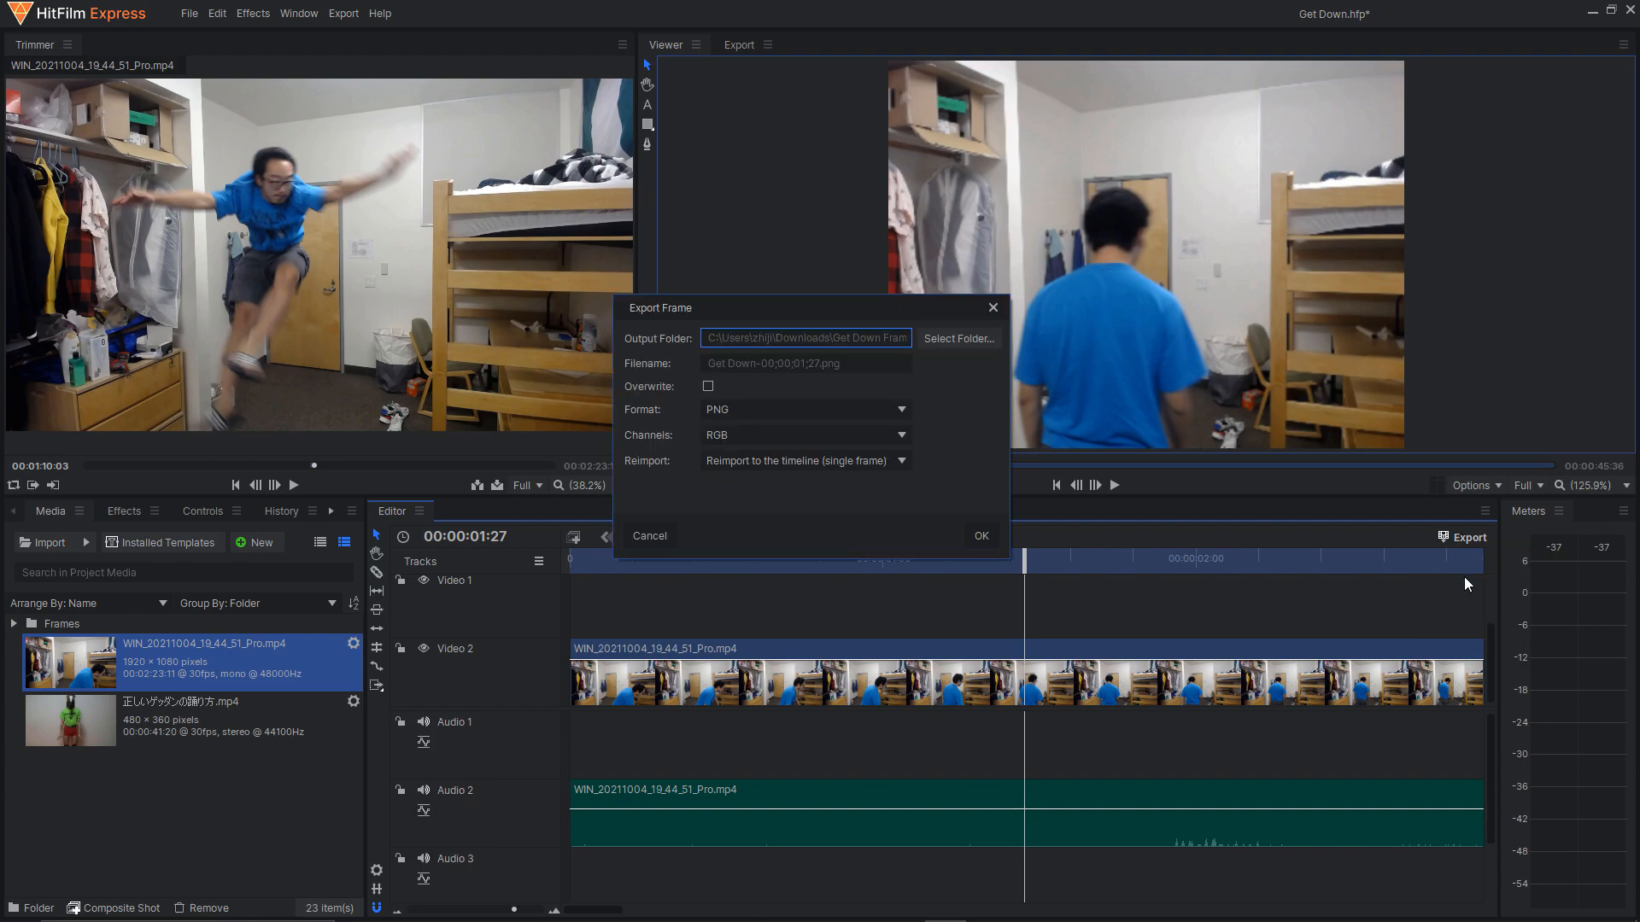
left_click(941, 341)
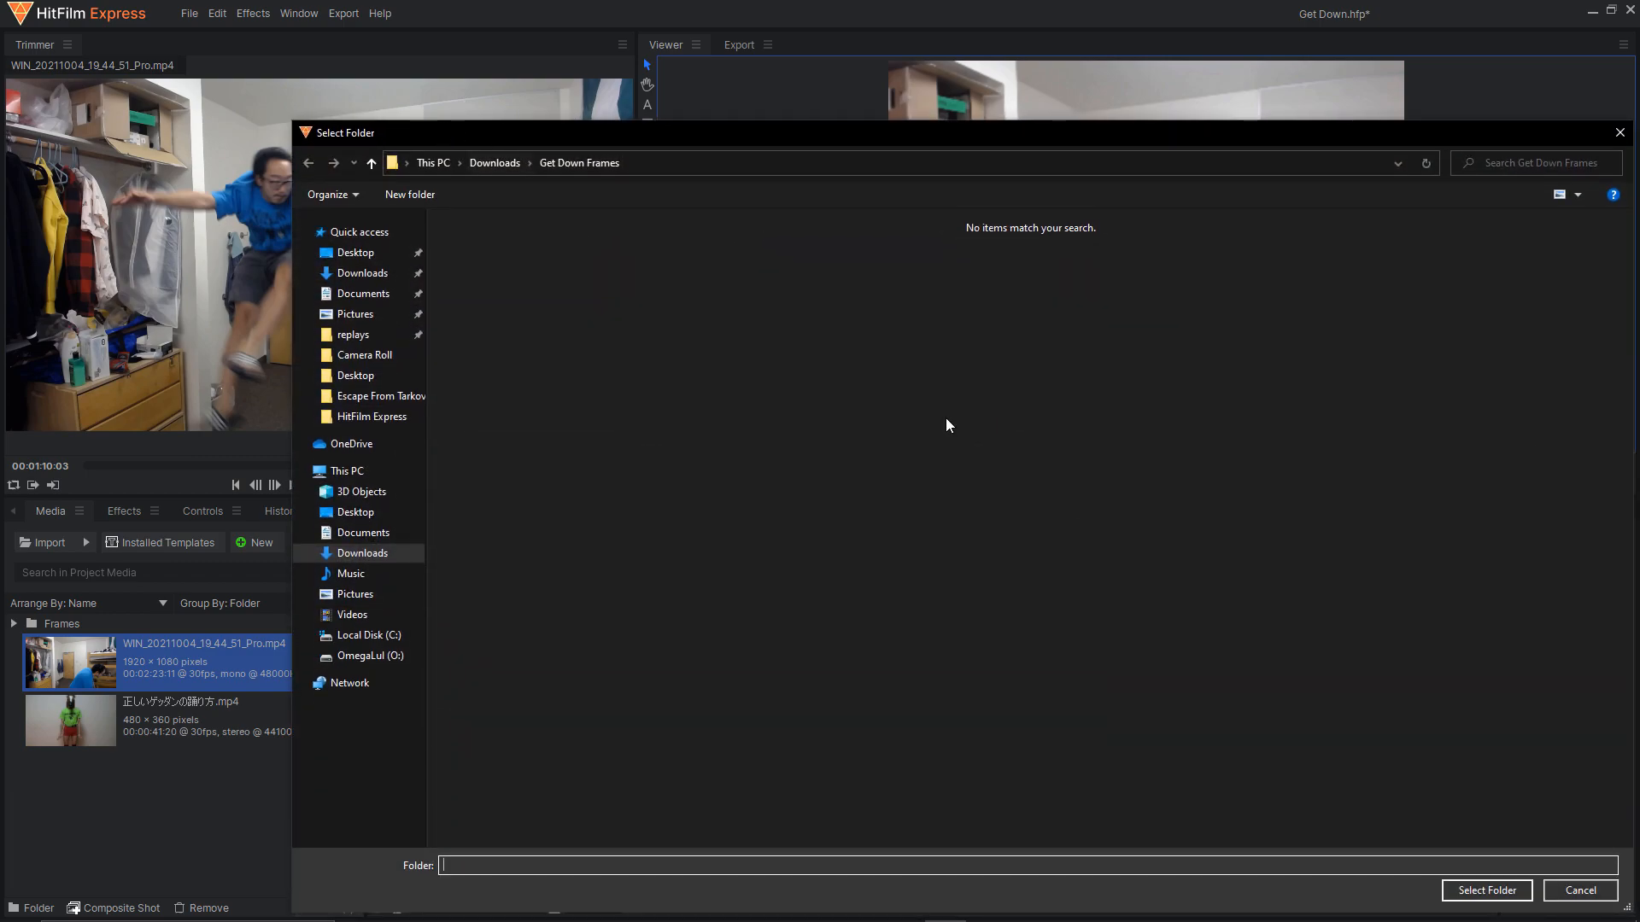
left_click(1487, 890)
left_click(980, 535)
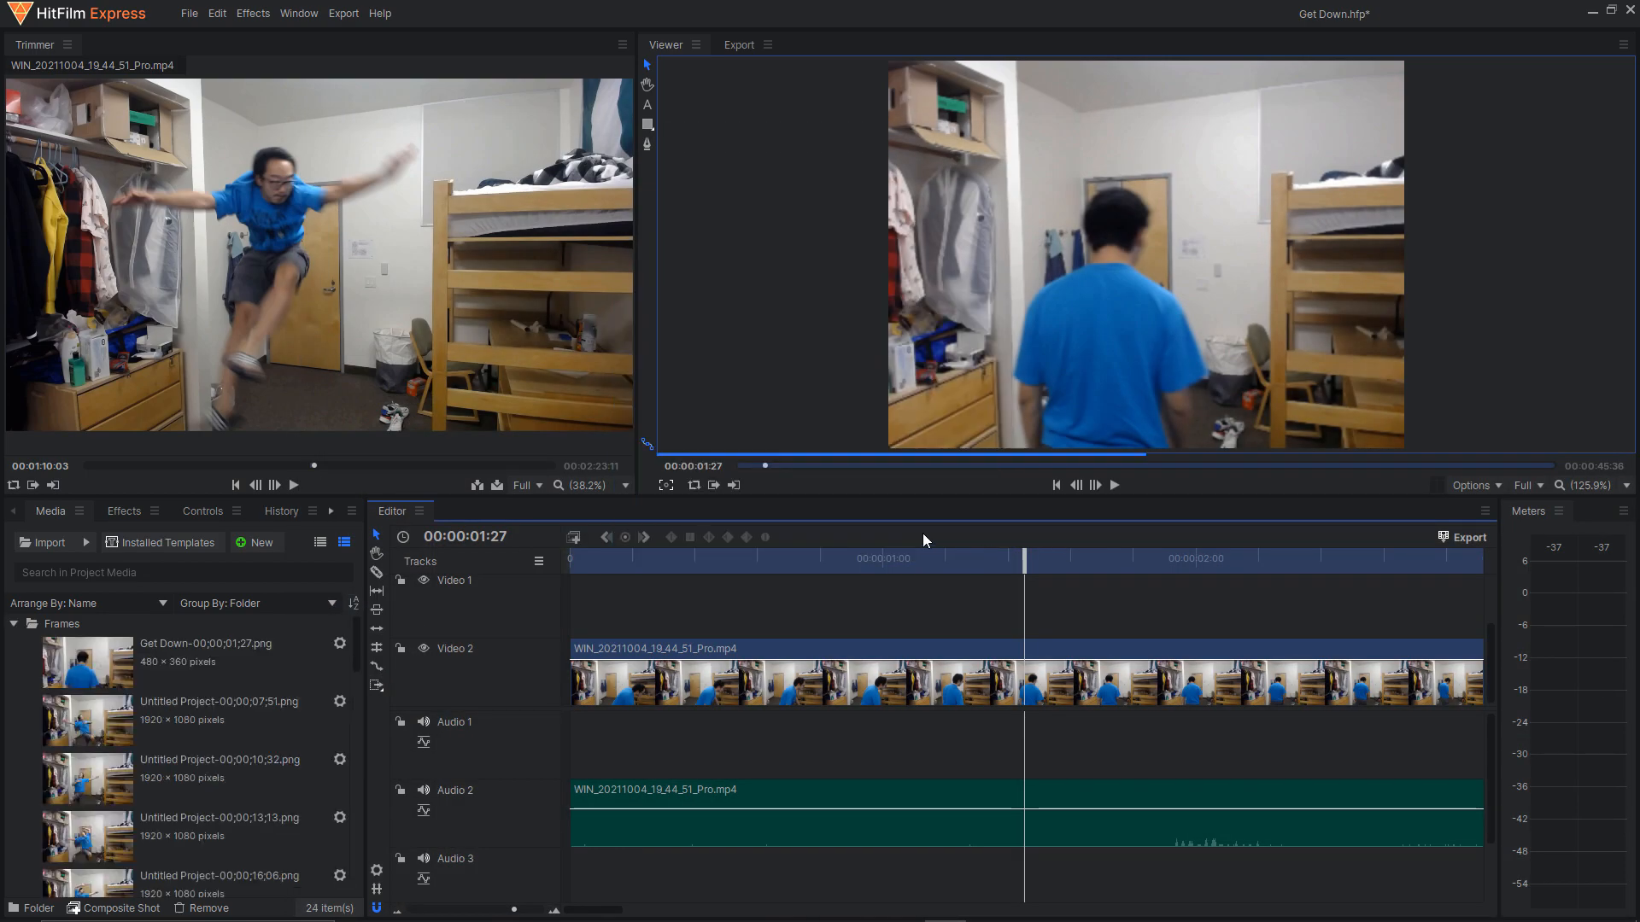
Preview the exported Get Down-00;00;01;27.png in the Trimmer and collapse the Frames folder.
left_click(245, 662)
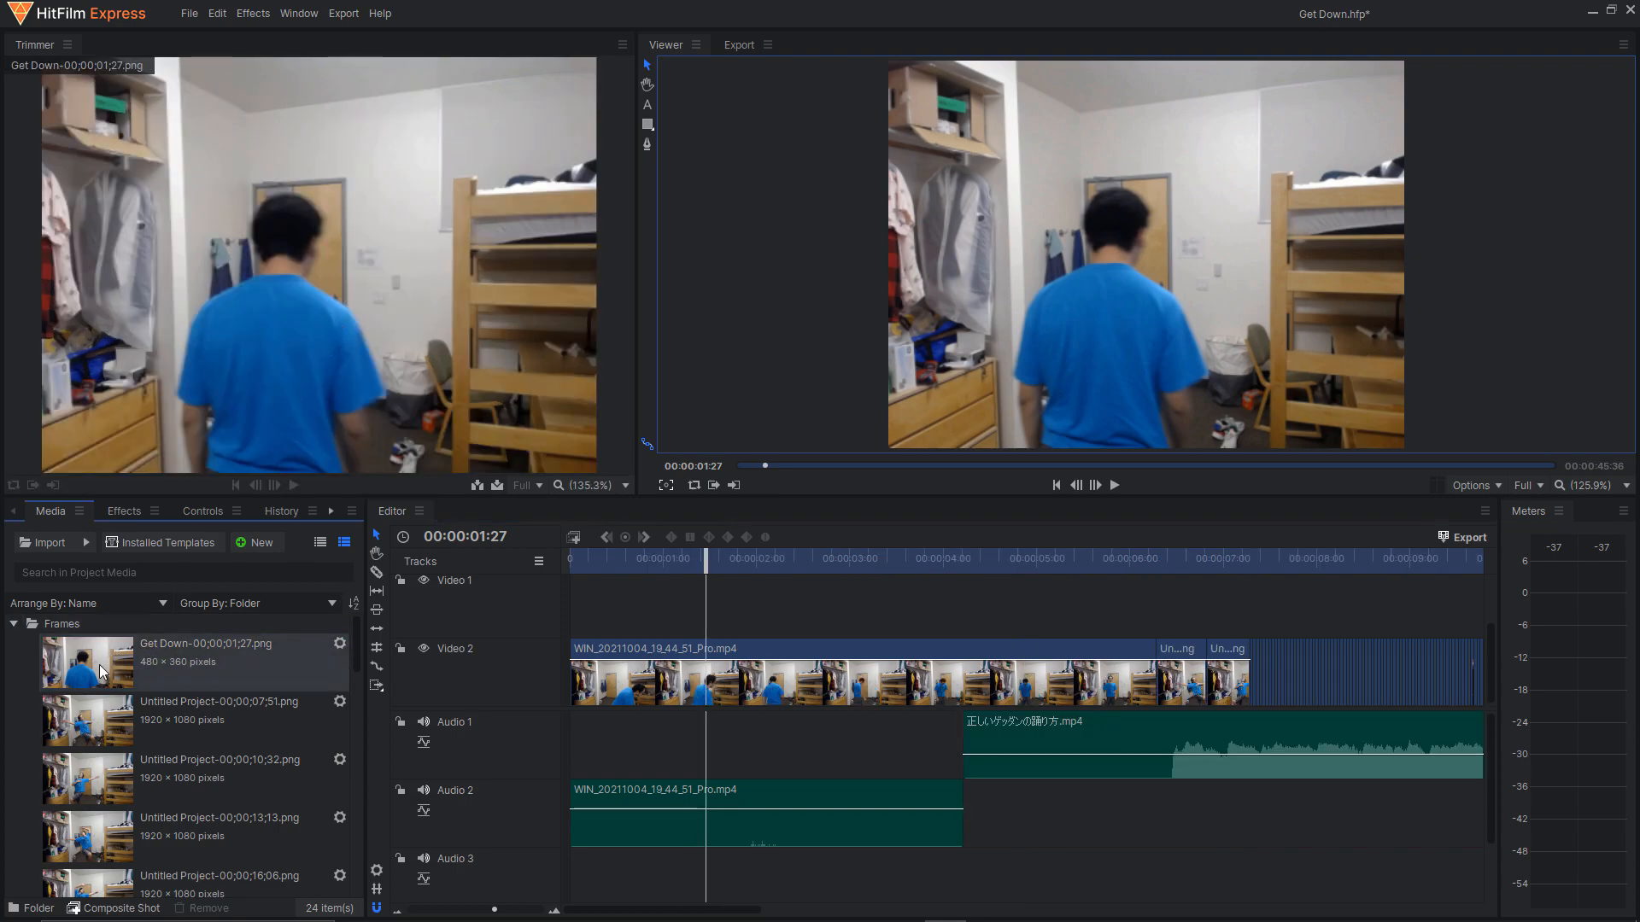
left_click(117, 677)
double_click(47, 626)
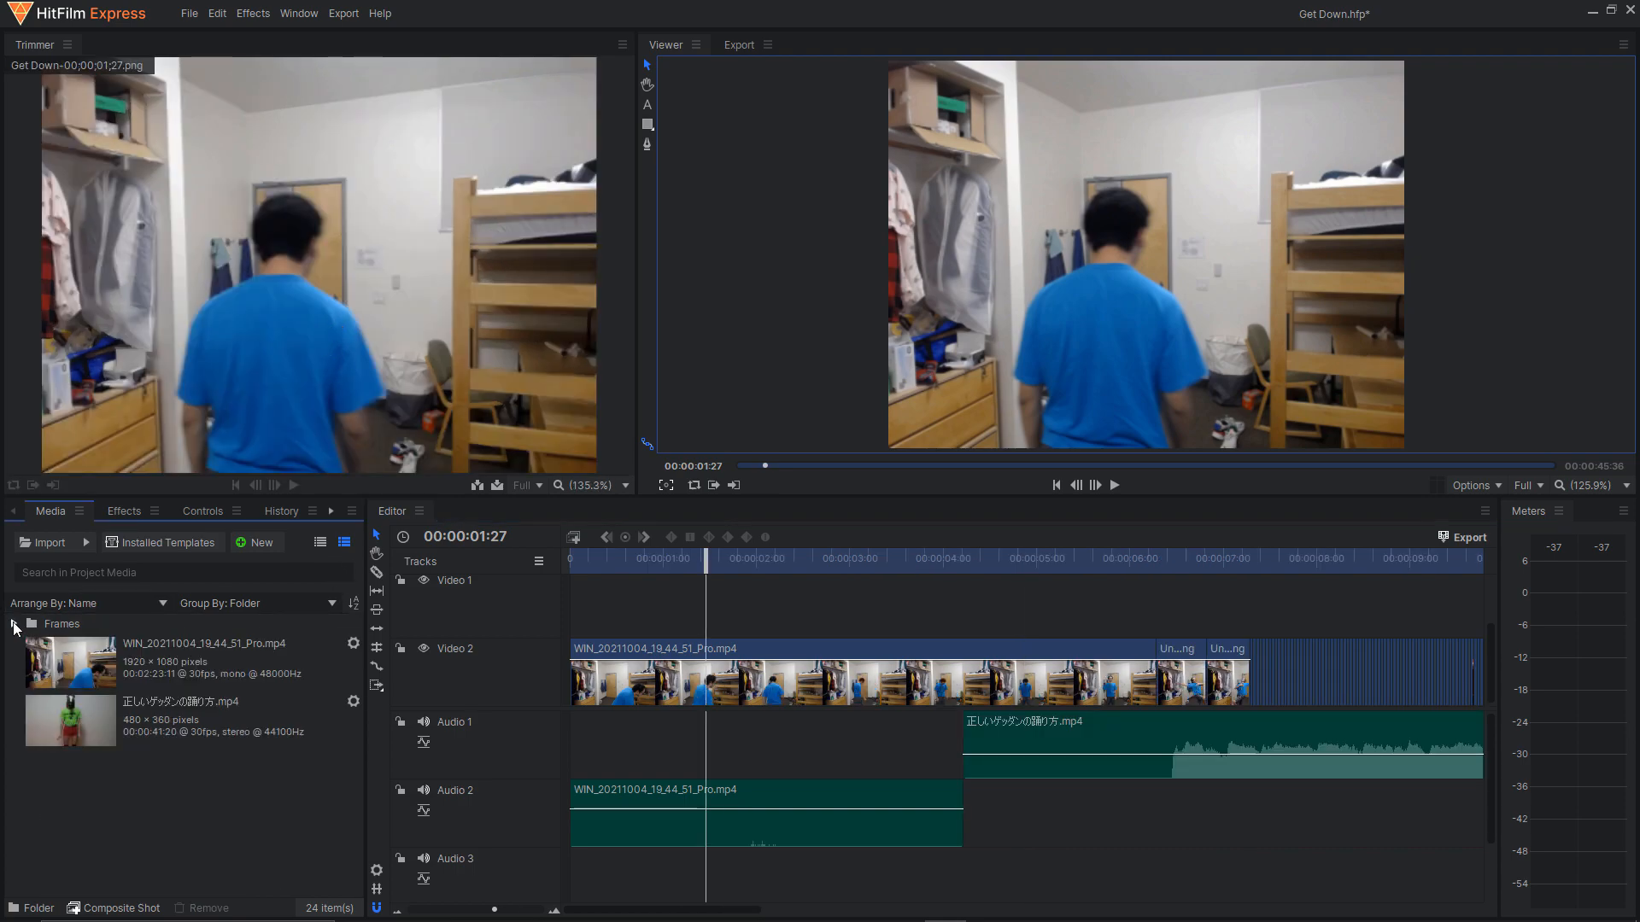
Review the timeline from the opening clip to the first still pose at 00:00:06:17.
mouse_move(687, 910)
left_mouse_down()
mouse_move(820, 910)
mouse_move(671, 910)
left_mouse_up()
left_click_drag(937, 565, 1220, 558)
left_click_drag(722, 912, 779, 911)
left_click_drag(950, 562, 896, 564)
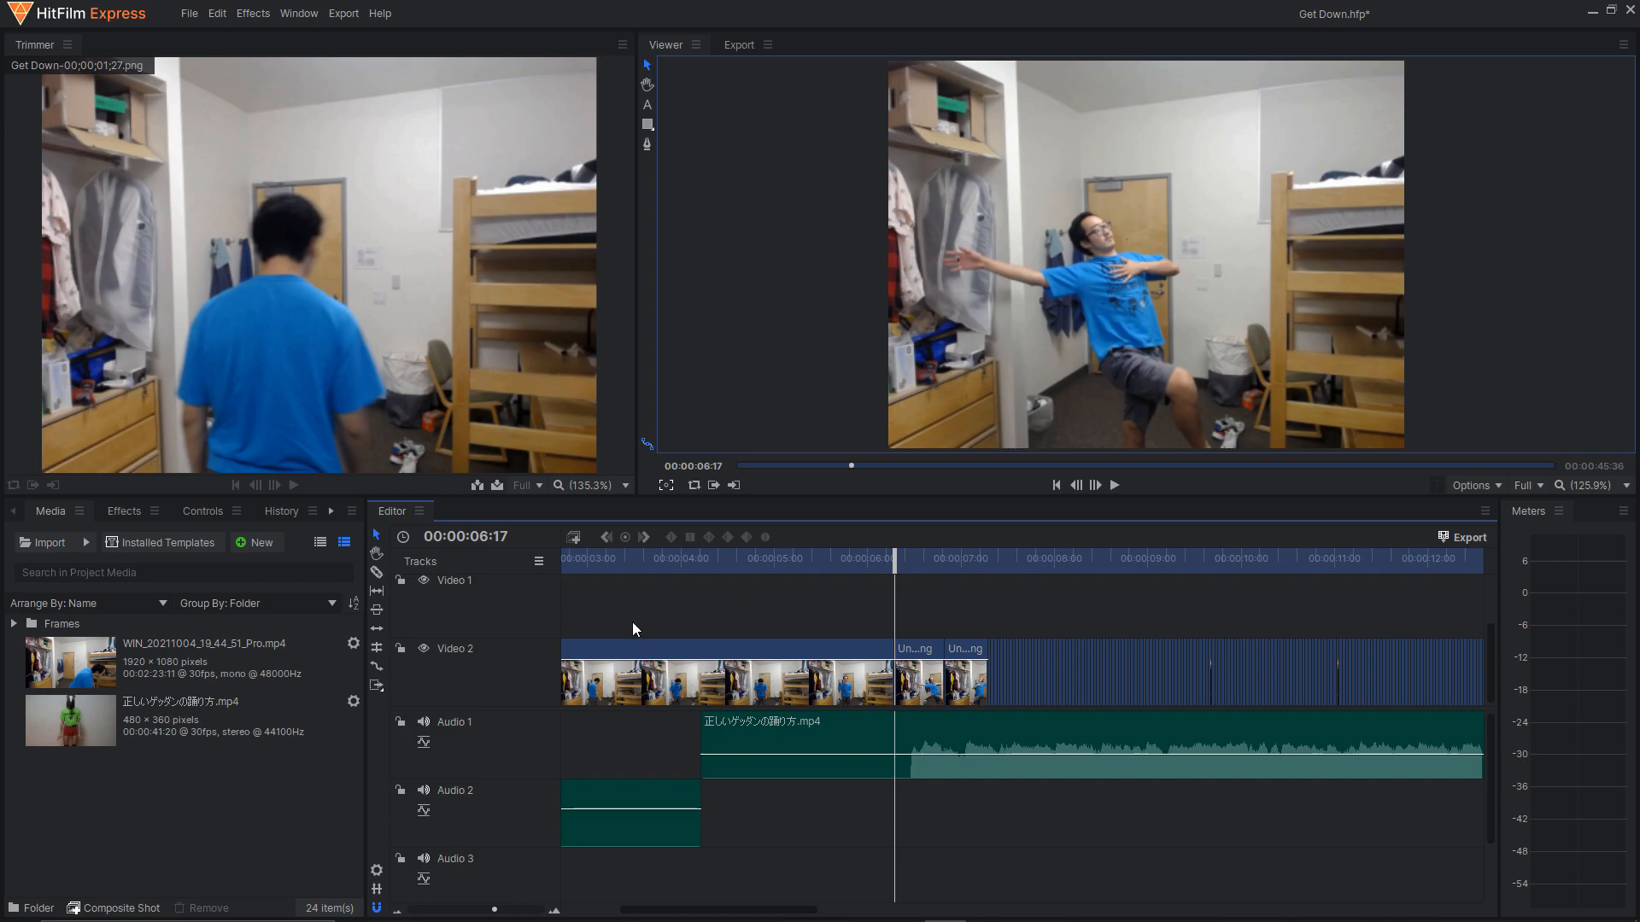
Place the reference dance video on Video 1 from 00:00:00:00 and shrink it to a small overlay beside the dancer.
left_click(278, 727)
left_click_drag(273, 720, 597, 636)
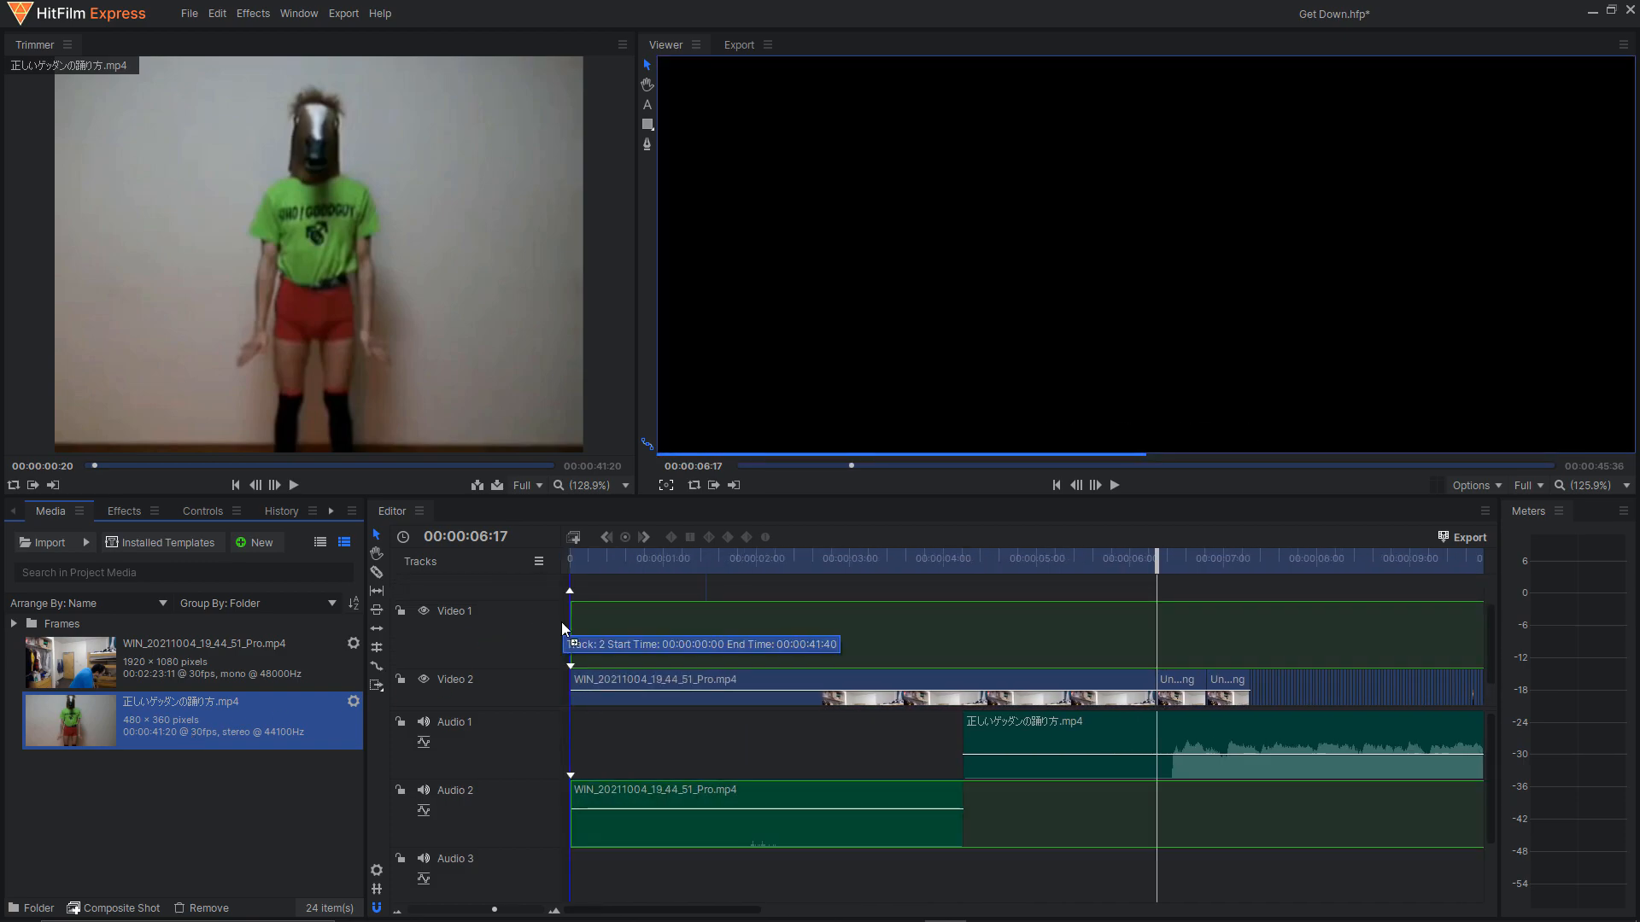
left_click_drag(888, 61, 896, 168)
left_click_drag(1024, 547, 1104, 570)
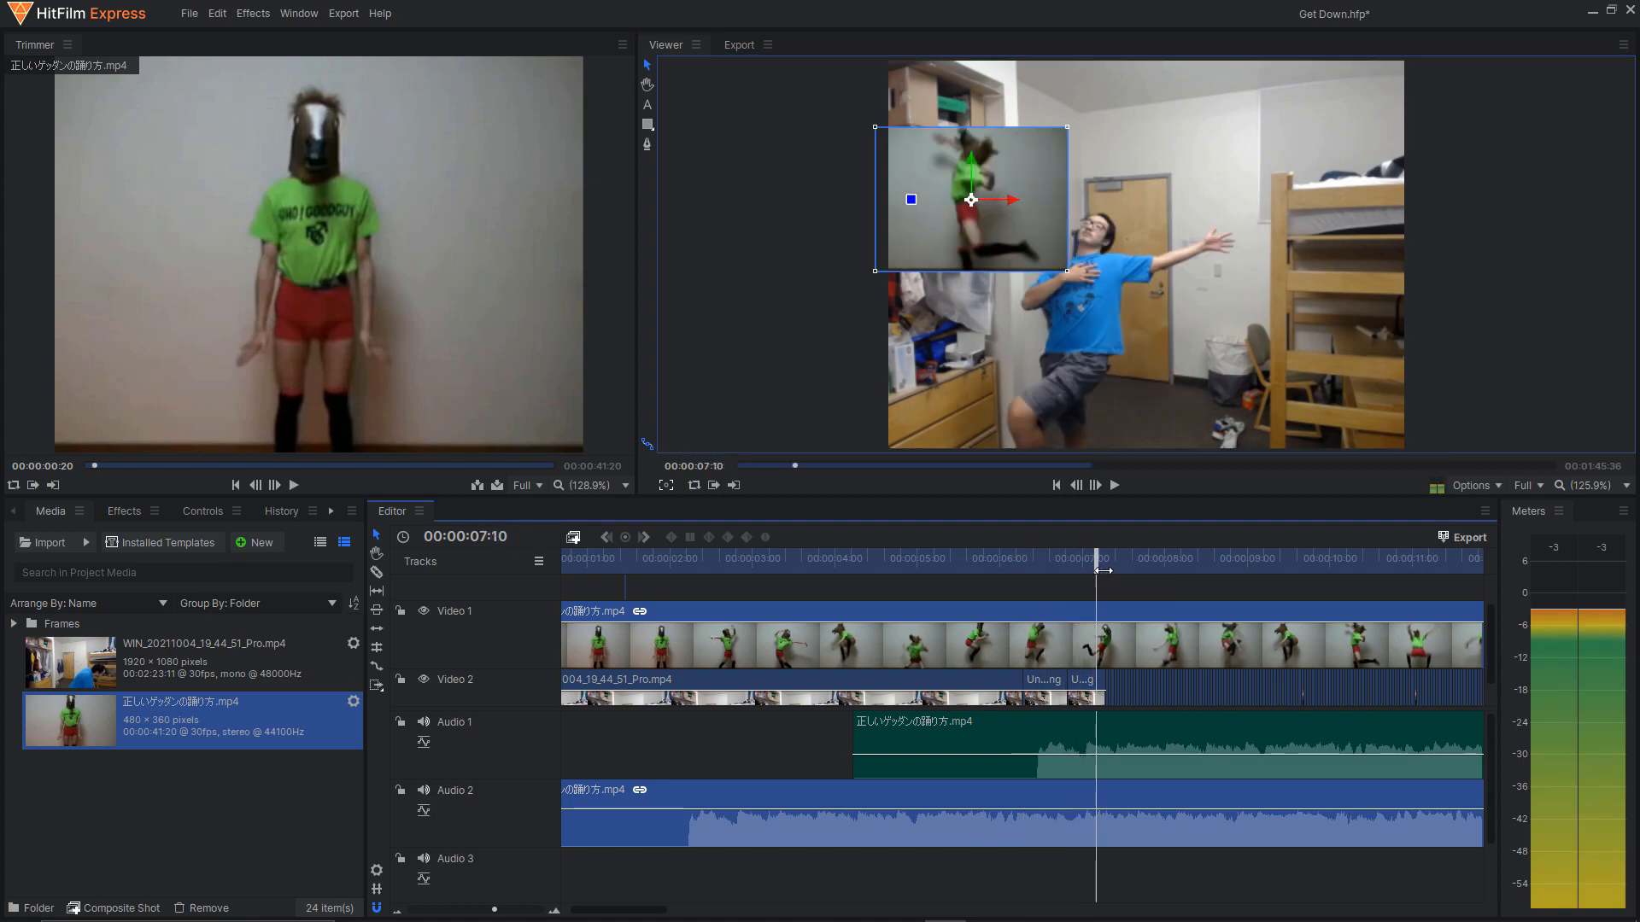
Align the reference video overlay with the dance audio's start, compare its pose at 00:00:06:45, and delete the overlay.
left_click_drag(628, 622, 946, 608)
left_click_drag(1098, 561, 1063, 565)
scroll(944, 648, "down", 1)
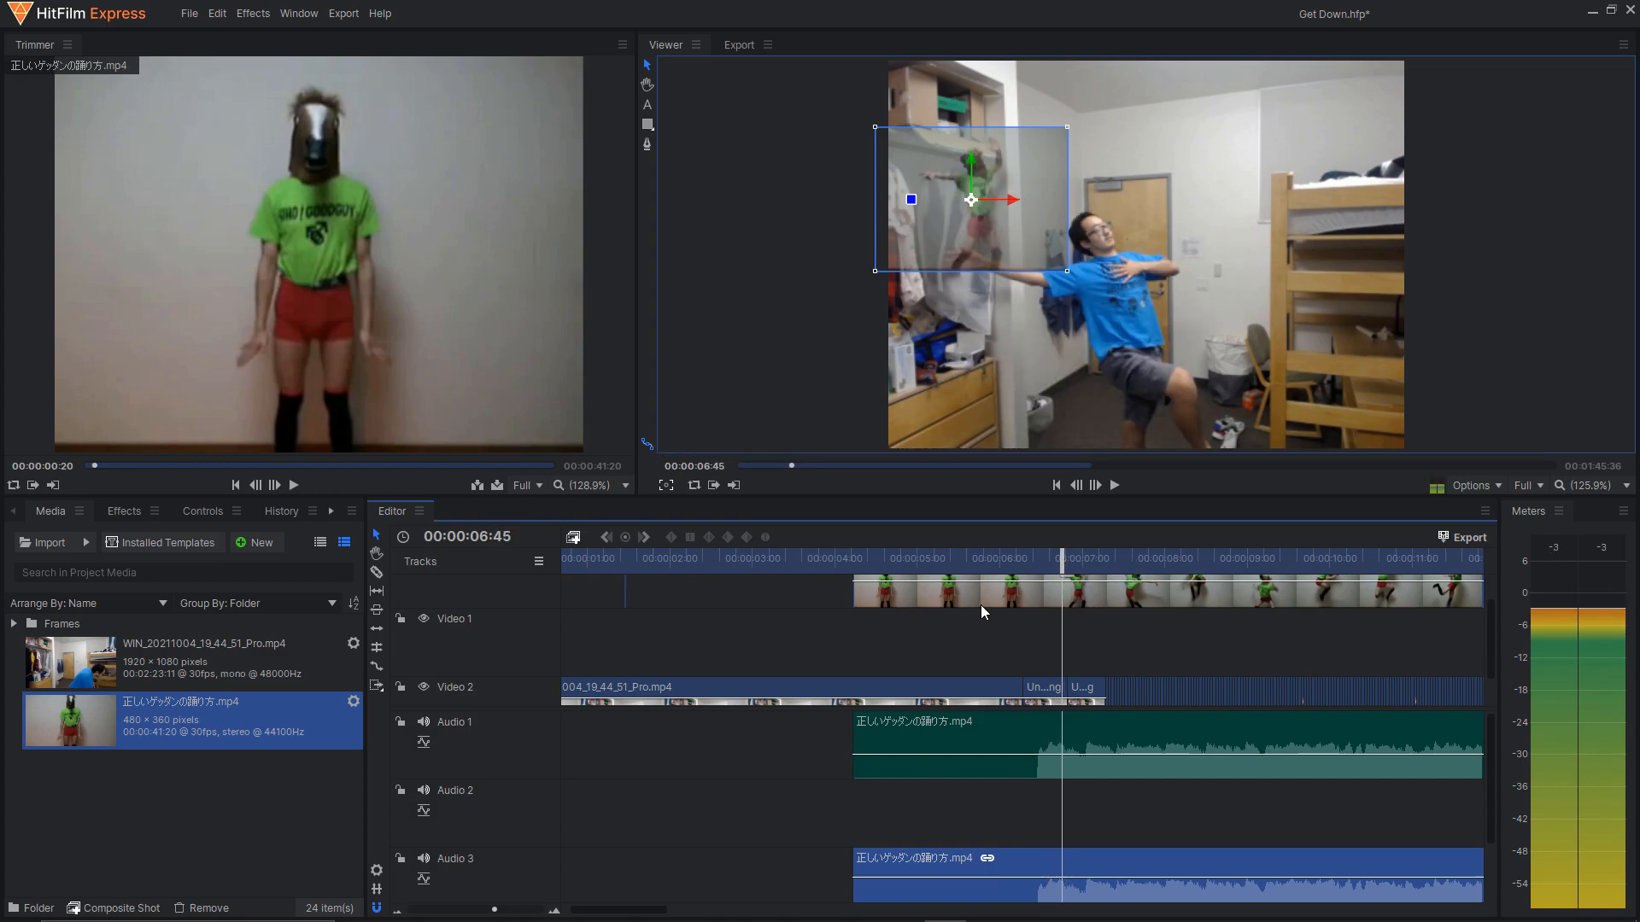
key("Delete")
Review the Video 2 still frames after 00:00:06:45 up to the video clip at 00:00:16:07.
scroll(971, 664, "down", 1)
scroll(940, 559, "up", 2)
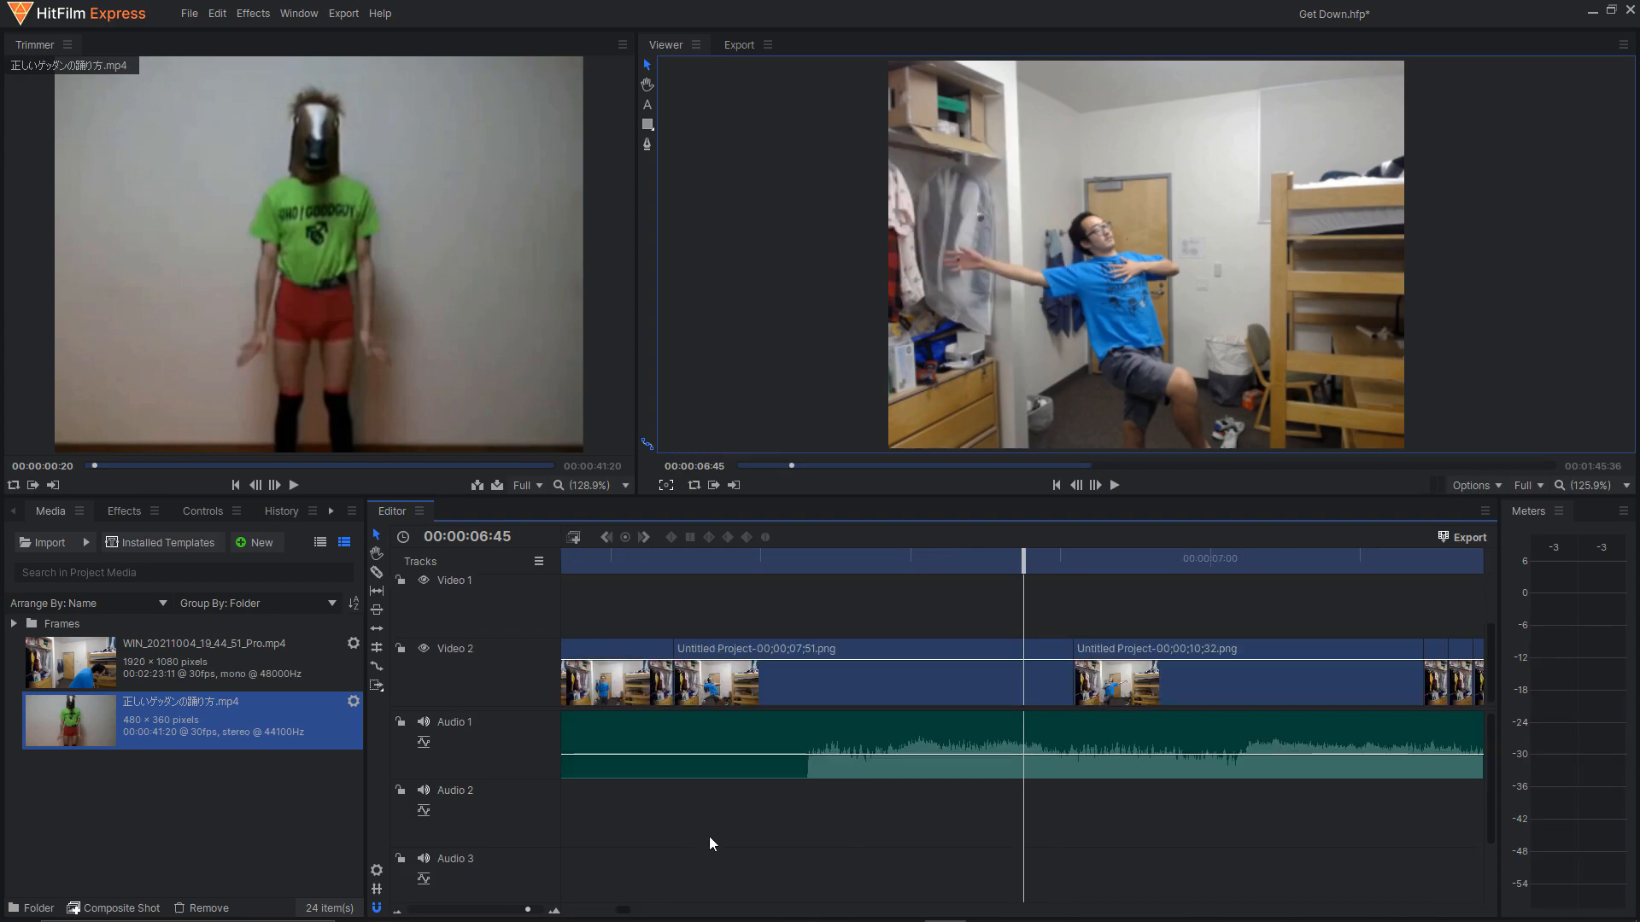
scroll(847, 716, "down", 5)
left_click_drag(625, 908, 656, 909)
left_click_drag(751, 560, 1330, 570)
left_click_drag(657, 910, 721, 909)
left_click(832, 559)
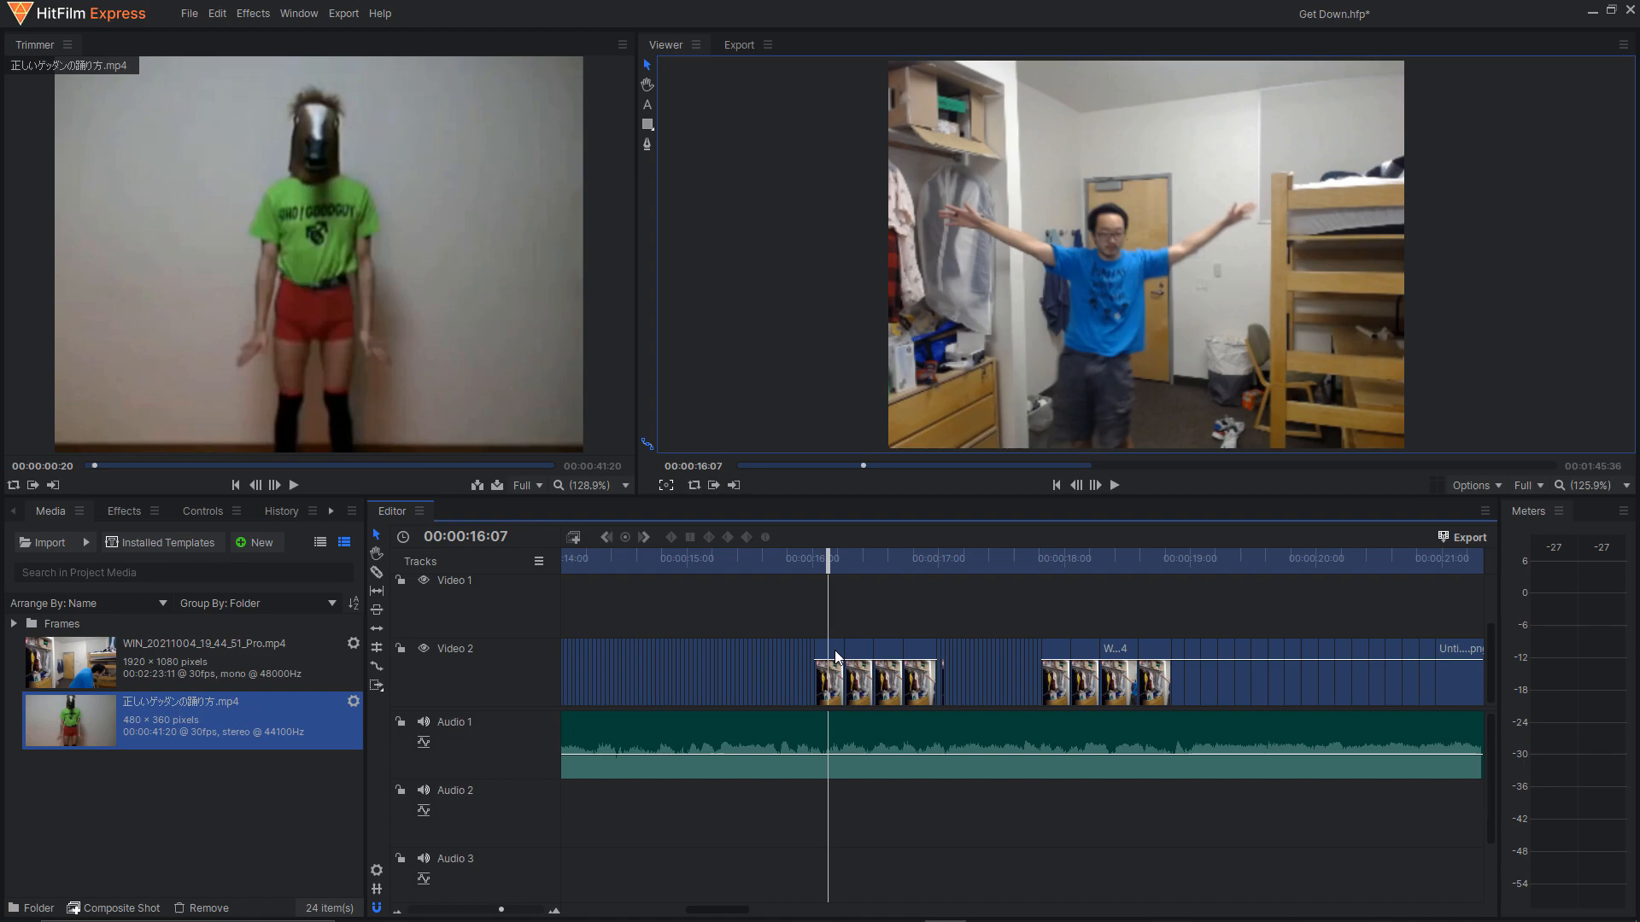
Check the speed and duration settings of the Video 2 clip at 00:00:16:07.
left_click(835, 681)
right_click(835, 681)
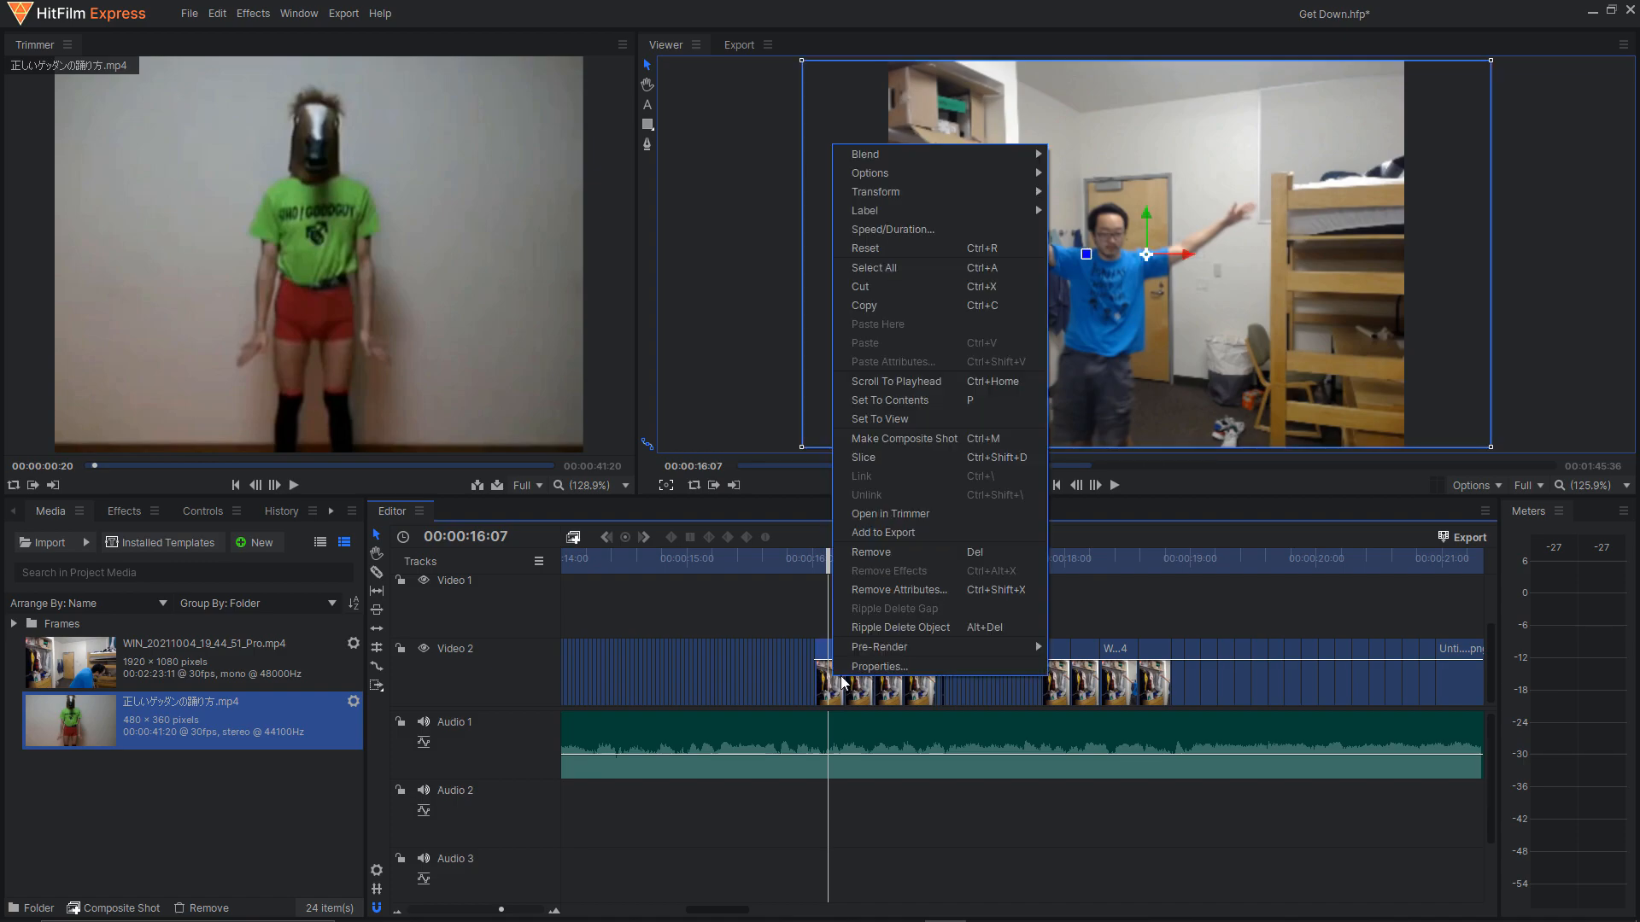
left_click(950, 230)
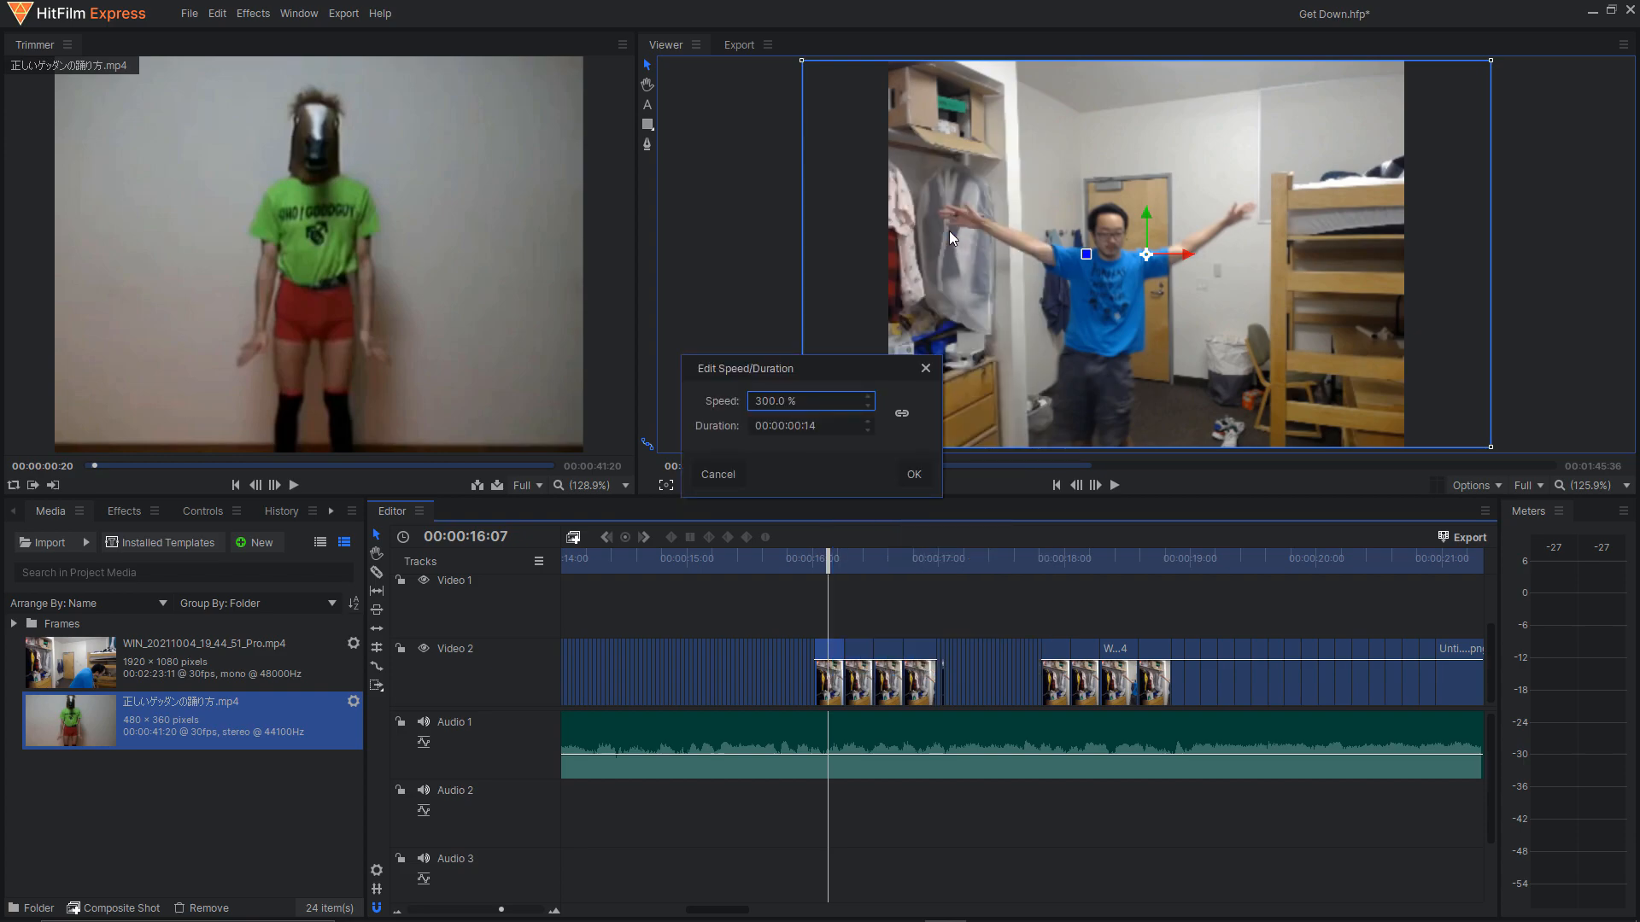
left_click(909, 472)
Review the repeated video clips from 00:00:16:01 to 00:00:16:57 and the longer still poses up to 00:00:20:55.
mouse_move(839, 561)
left_mouse_down()
mouse_move(859, 564)
mouse_move(818, 562)
left_mouse_up()
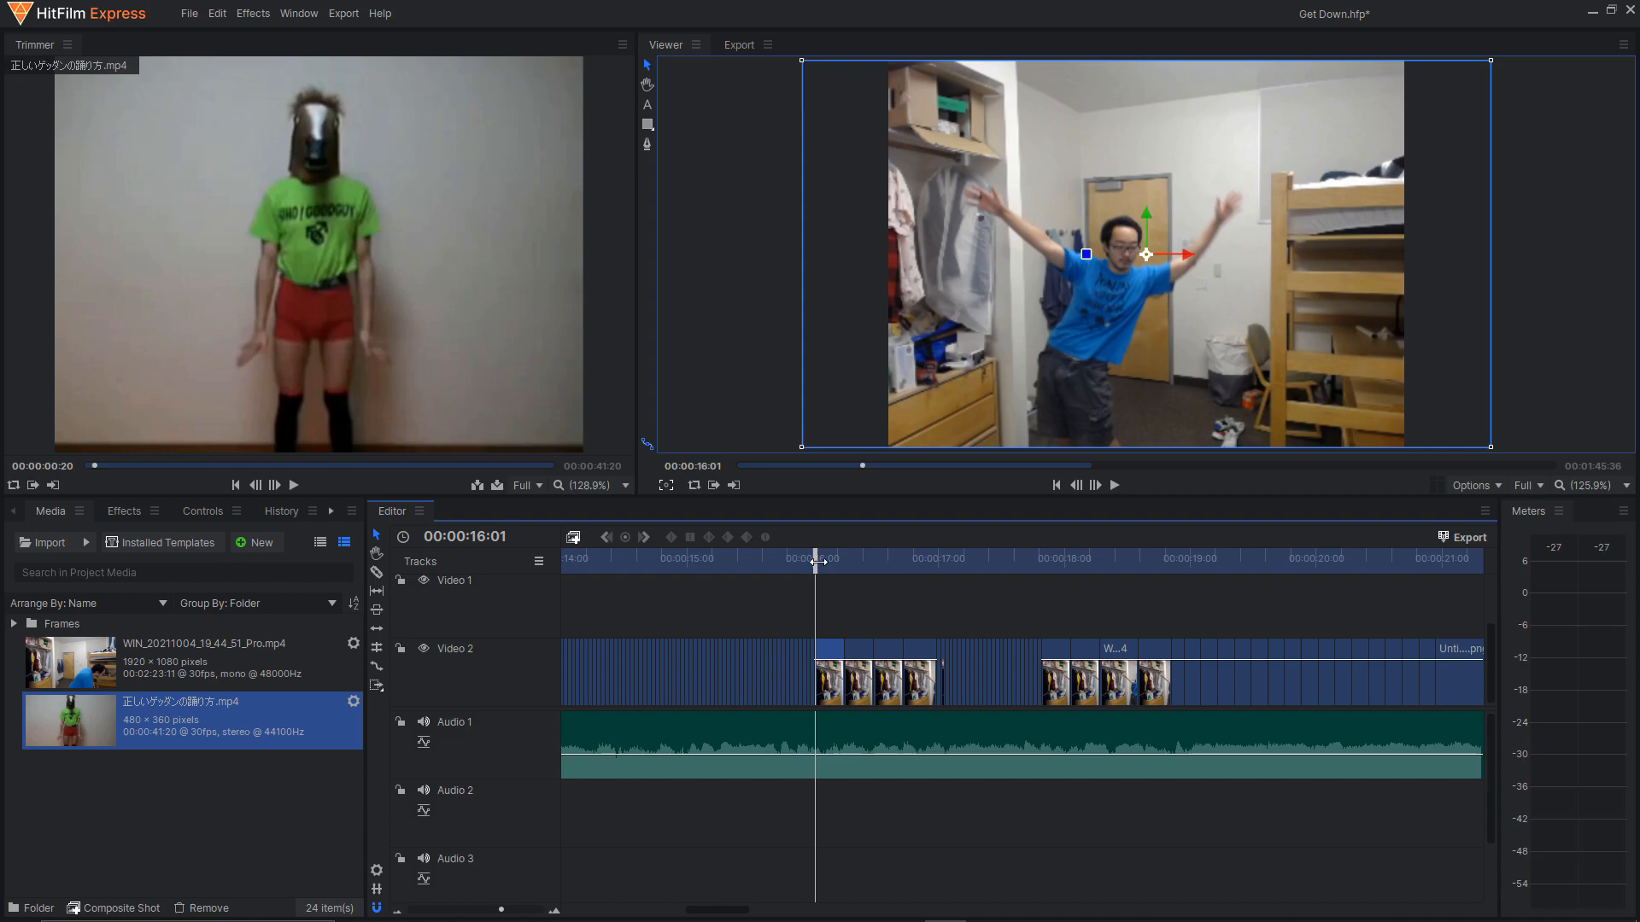
left_click_drag(818, 562, 938, 556)
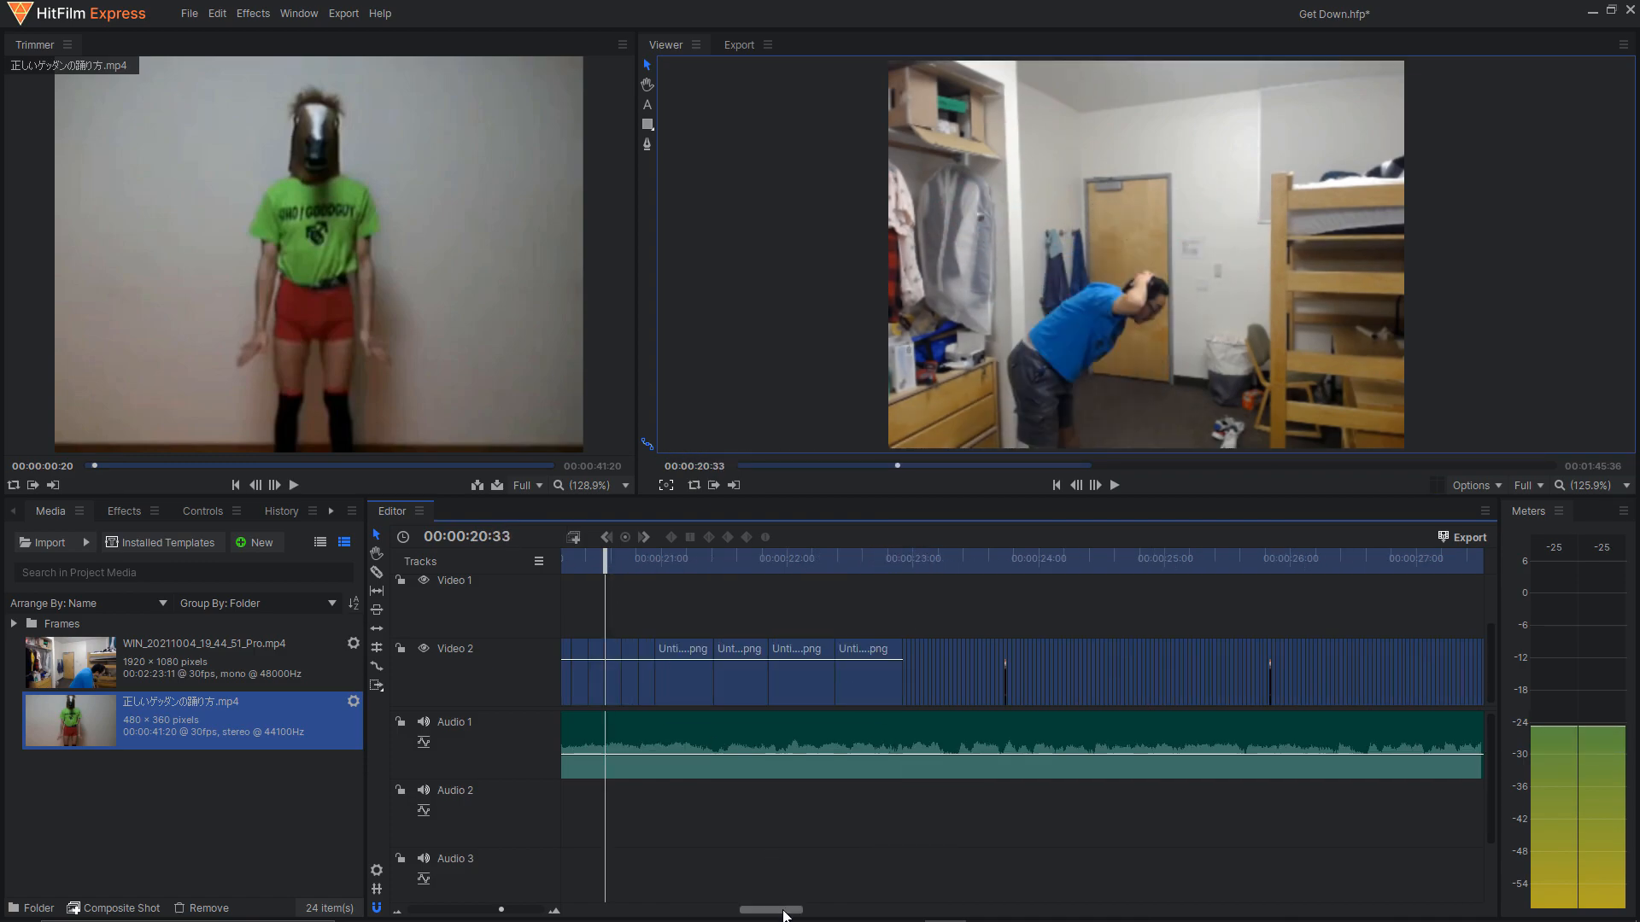
left_click_drag(783, 916, 755, 910)
left_click_drag(827, 557, 1058, 559)
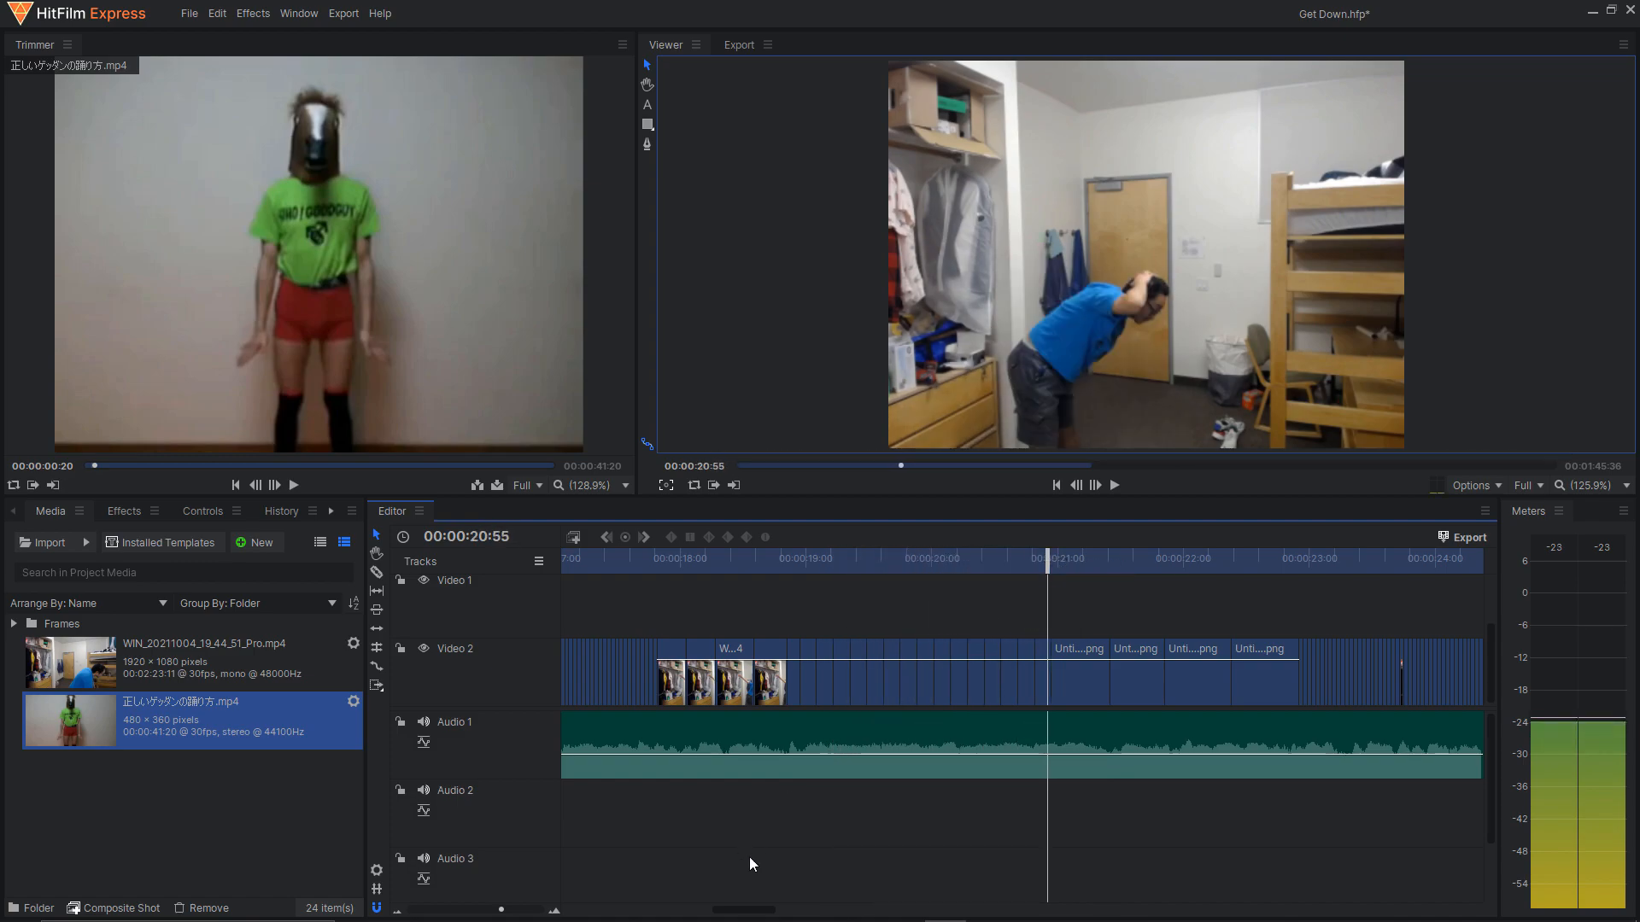
left_click_drag(745, 910, 1444, 911)
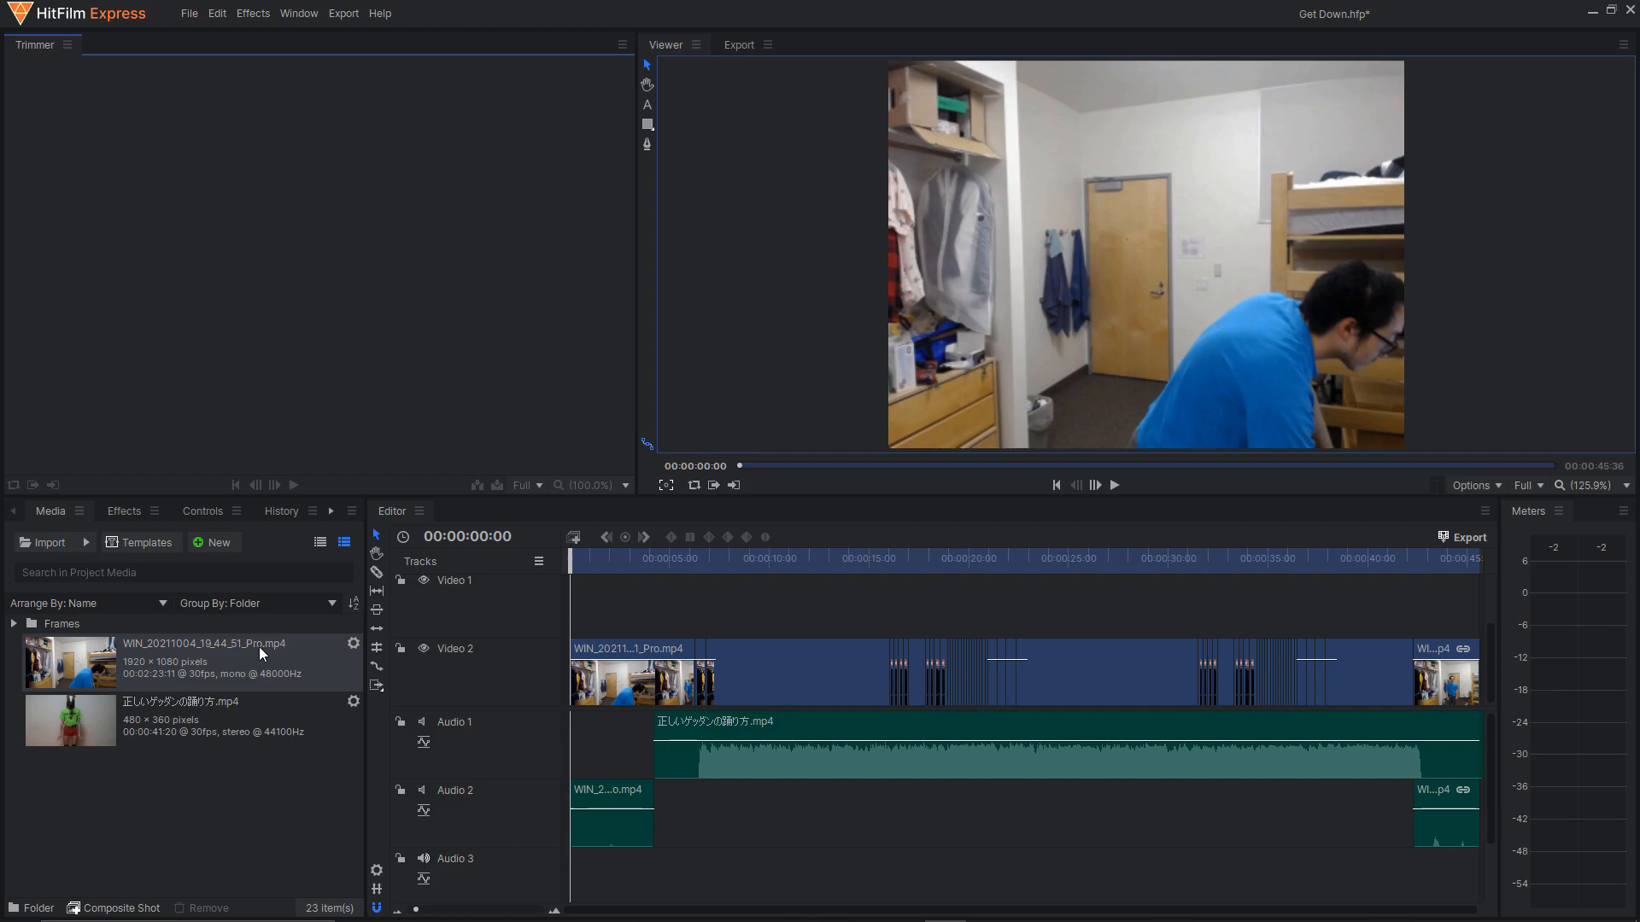
View the reference dance video and the WIN_20211004_19_44_51_Pro.mp4 recording in the Trimmer to compare their frame sizes.
left_click(234, 715)
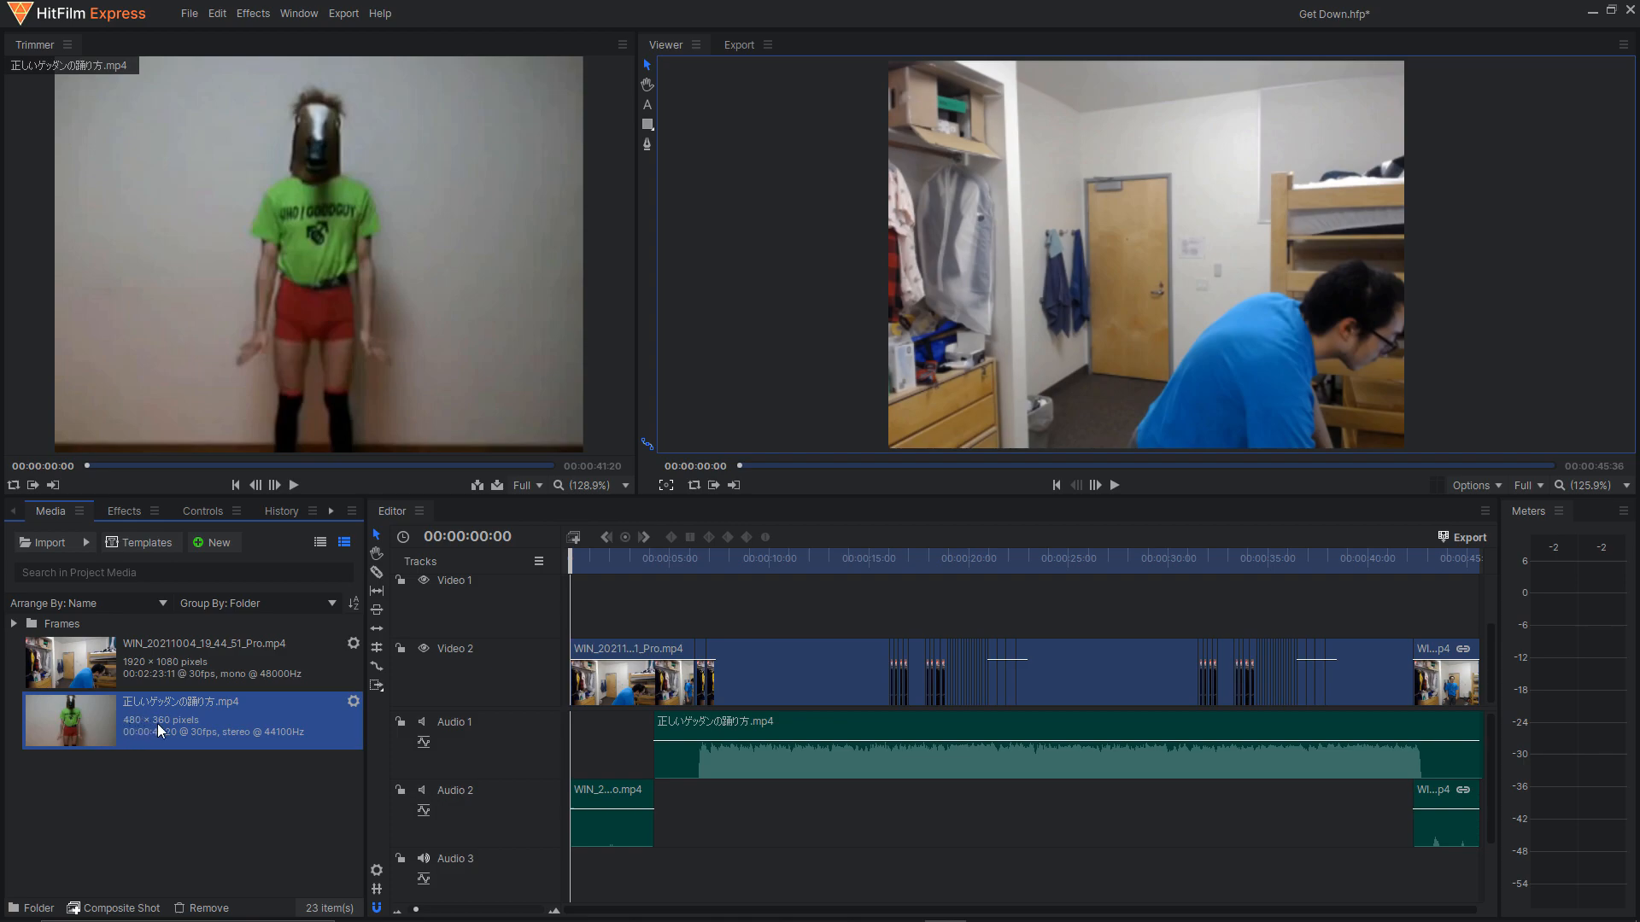
left_click(213, 659)
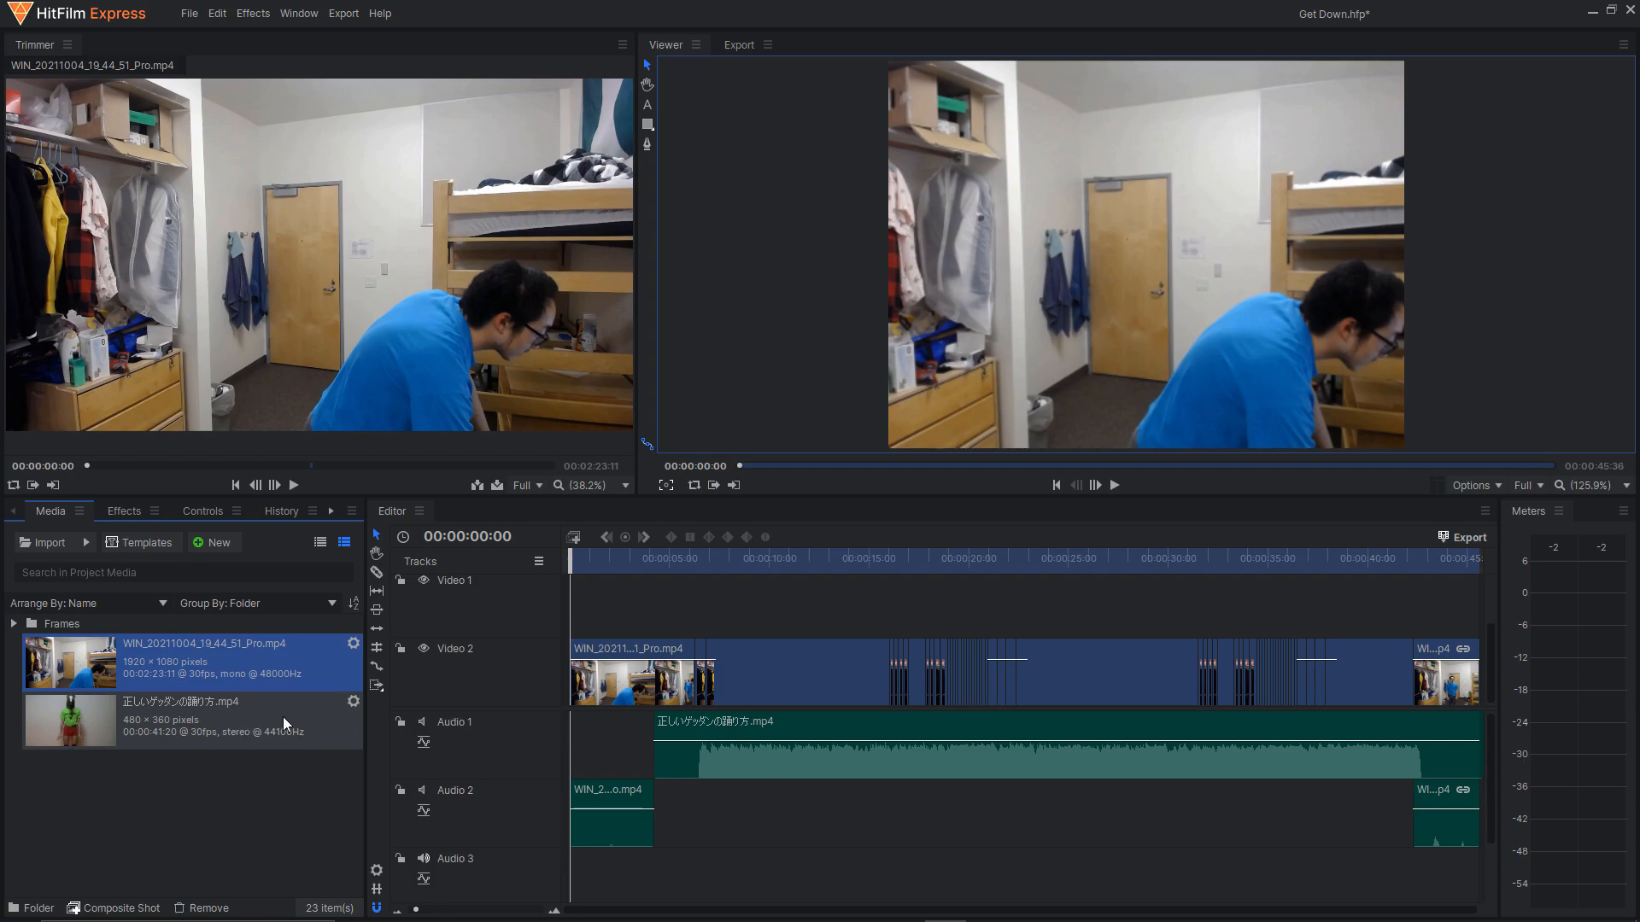
Set the project's video size to 900 pixels wide by 600 pixels high in the project settings.
left_click(190, 13)
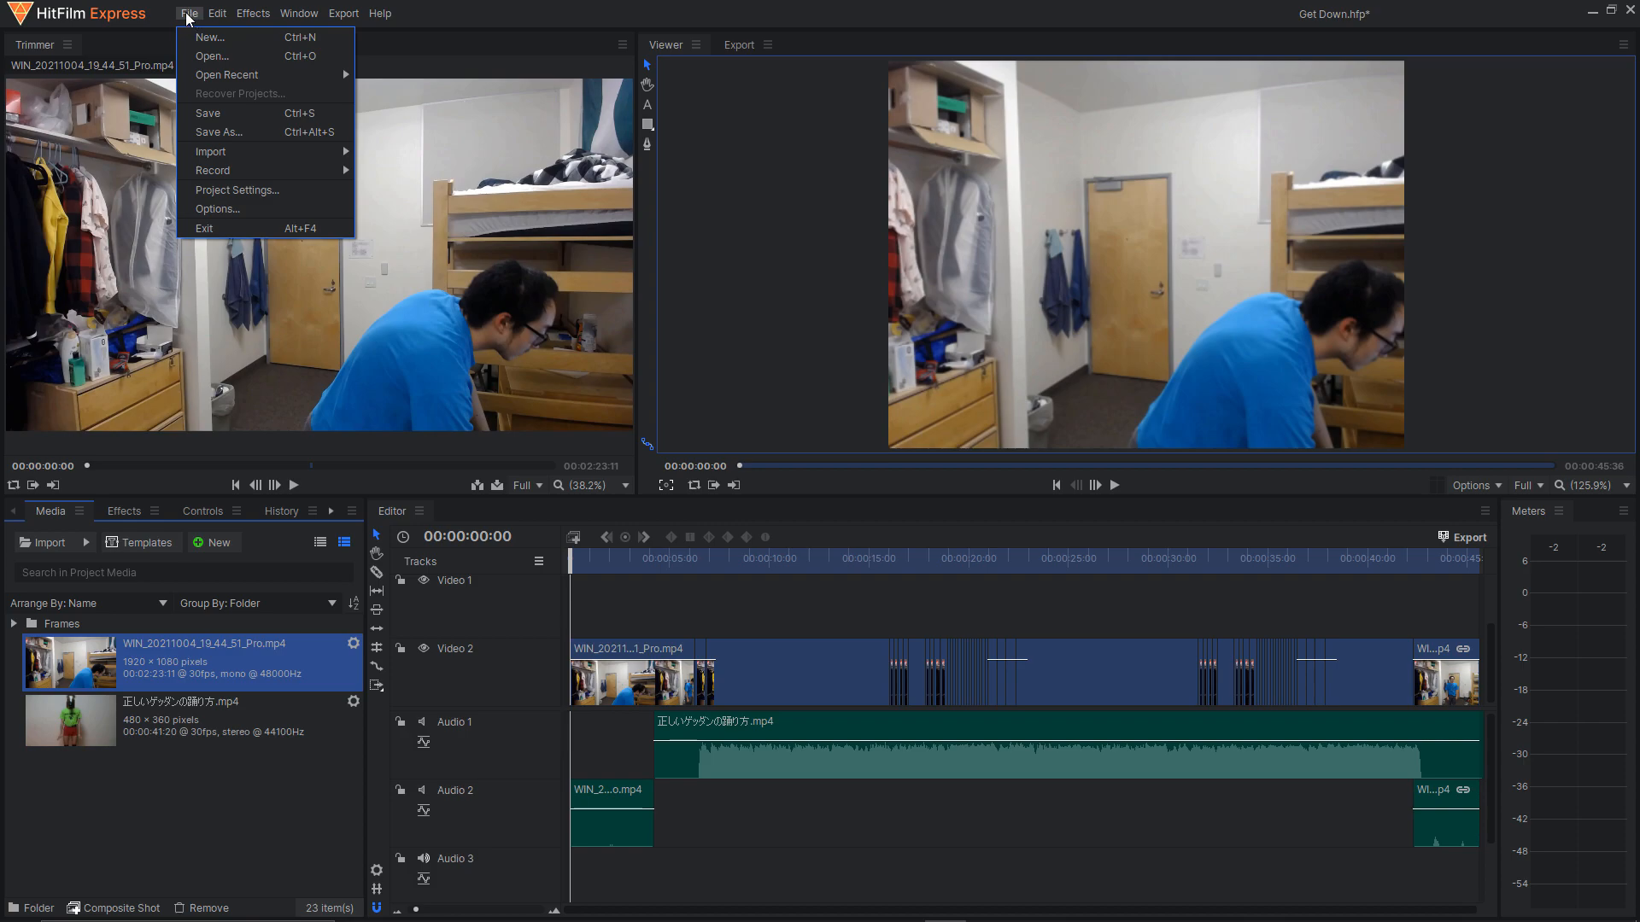
left_click(241, 191)
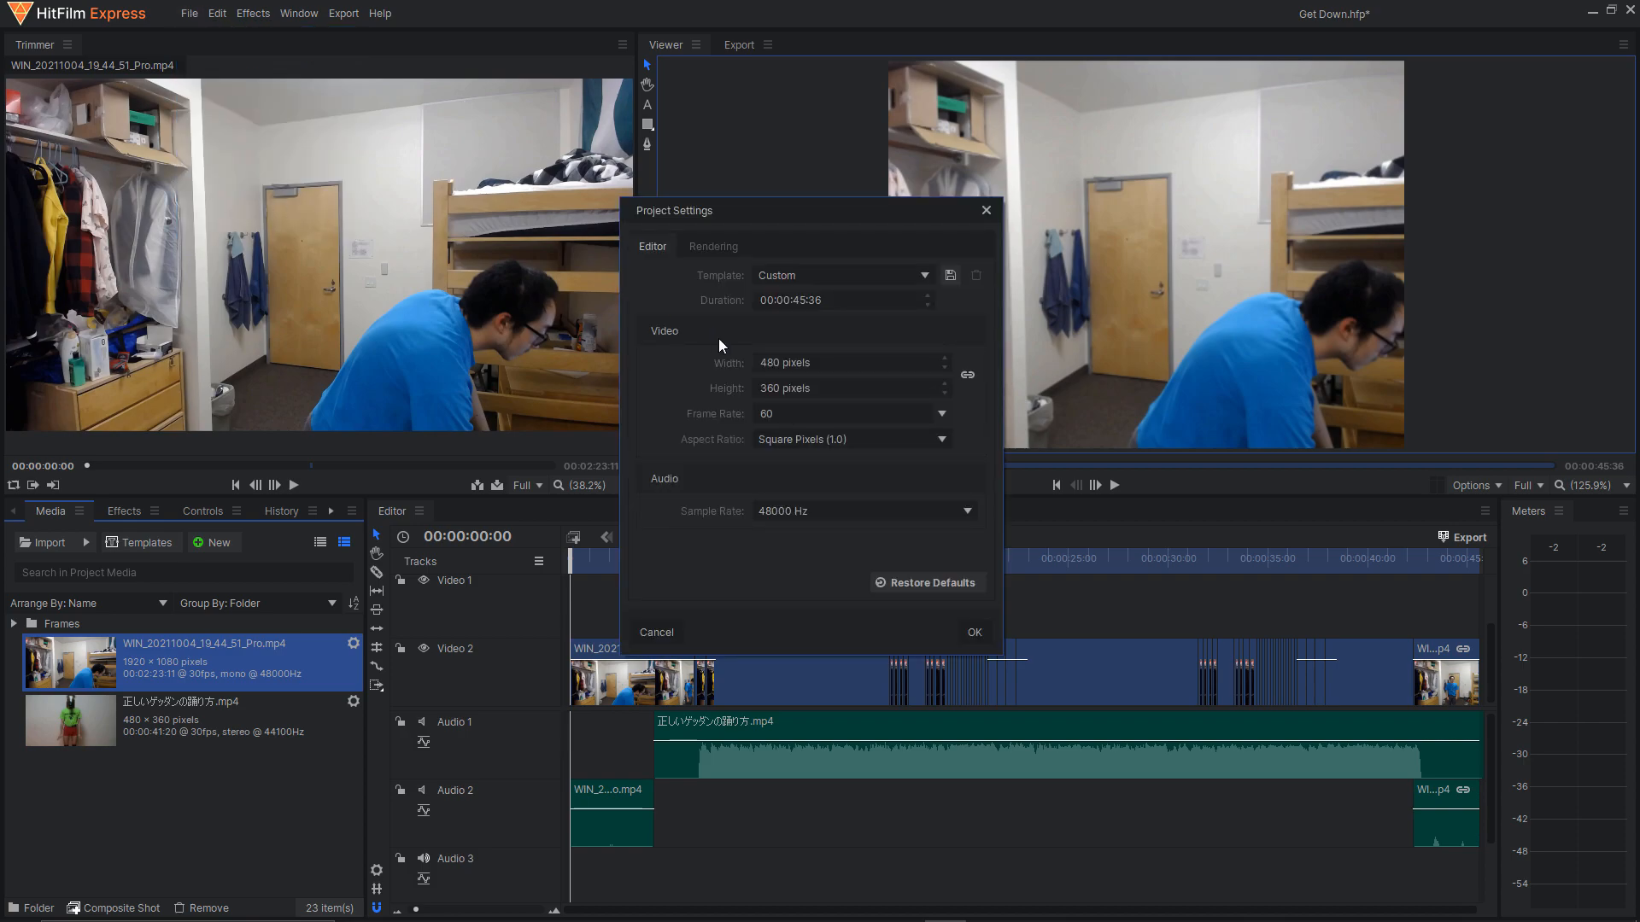
left_click_drag(756, 207, 761, 236)
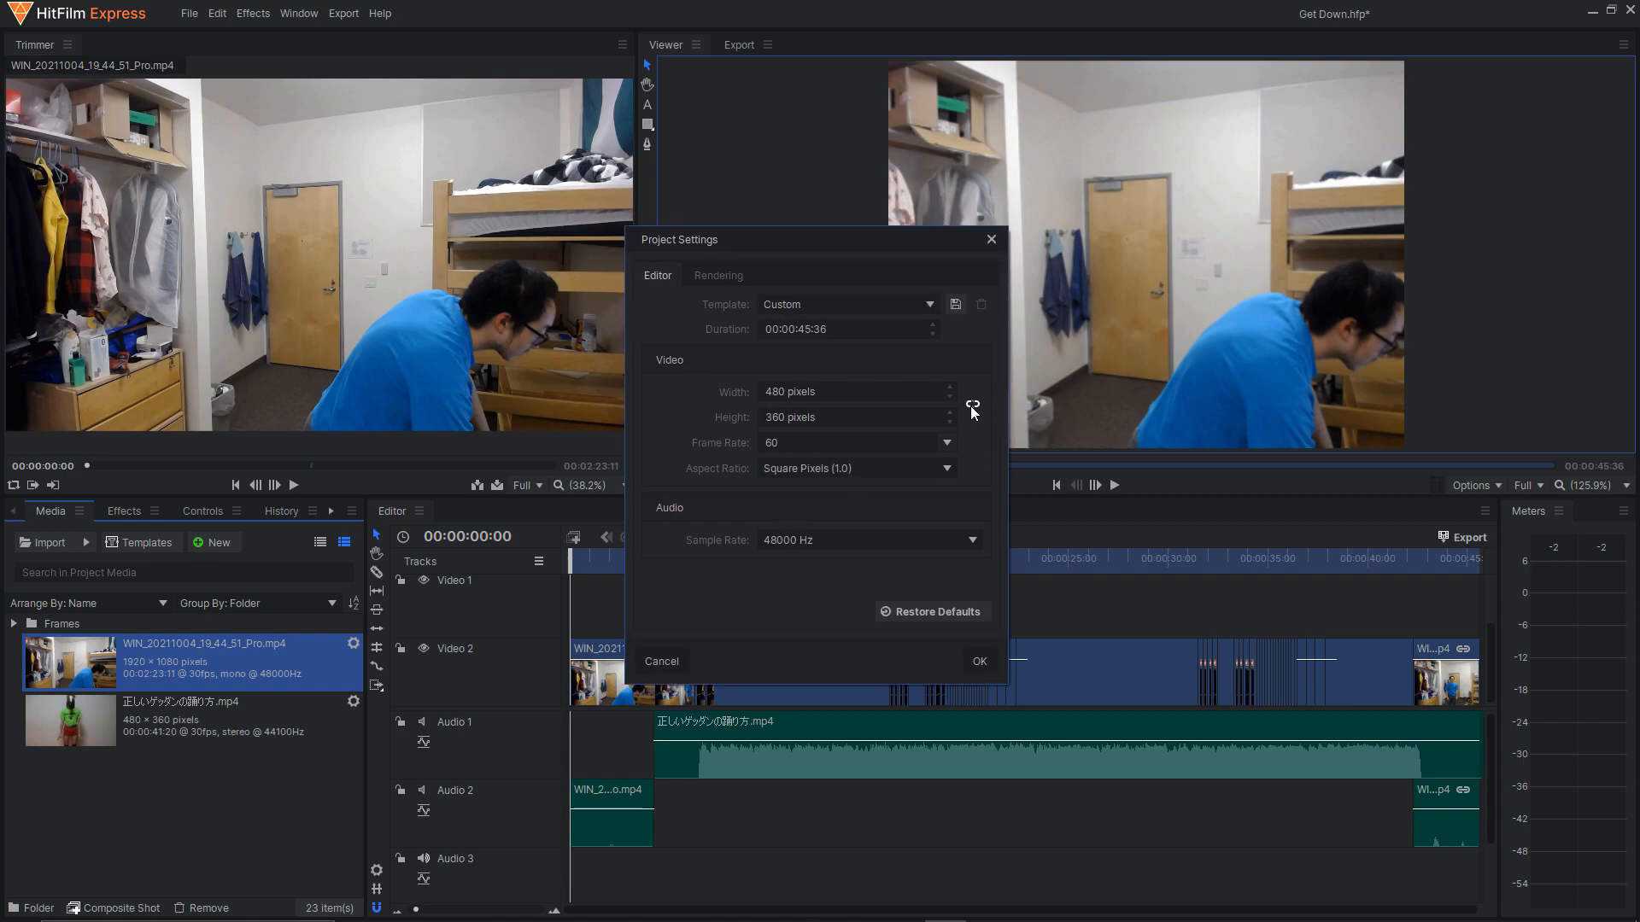
left_click(859, 394)
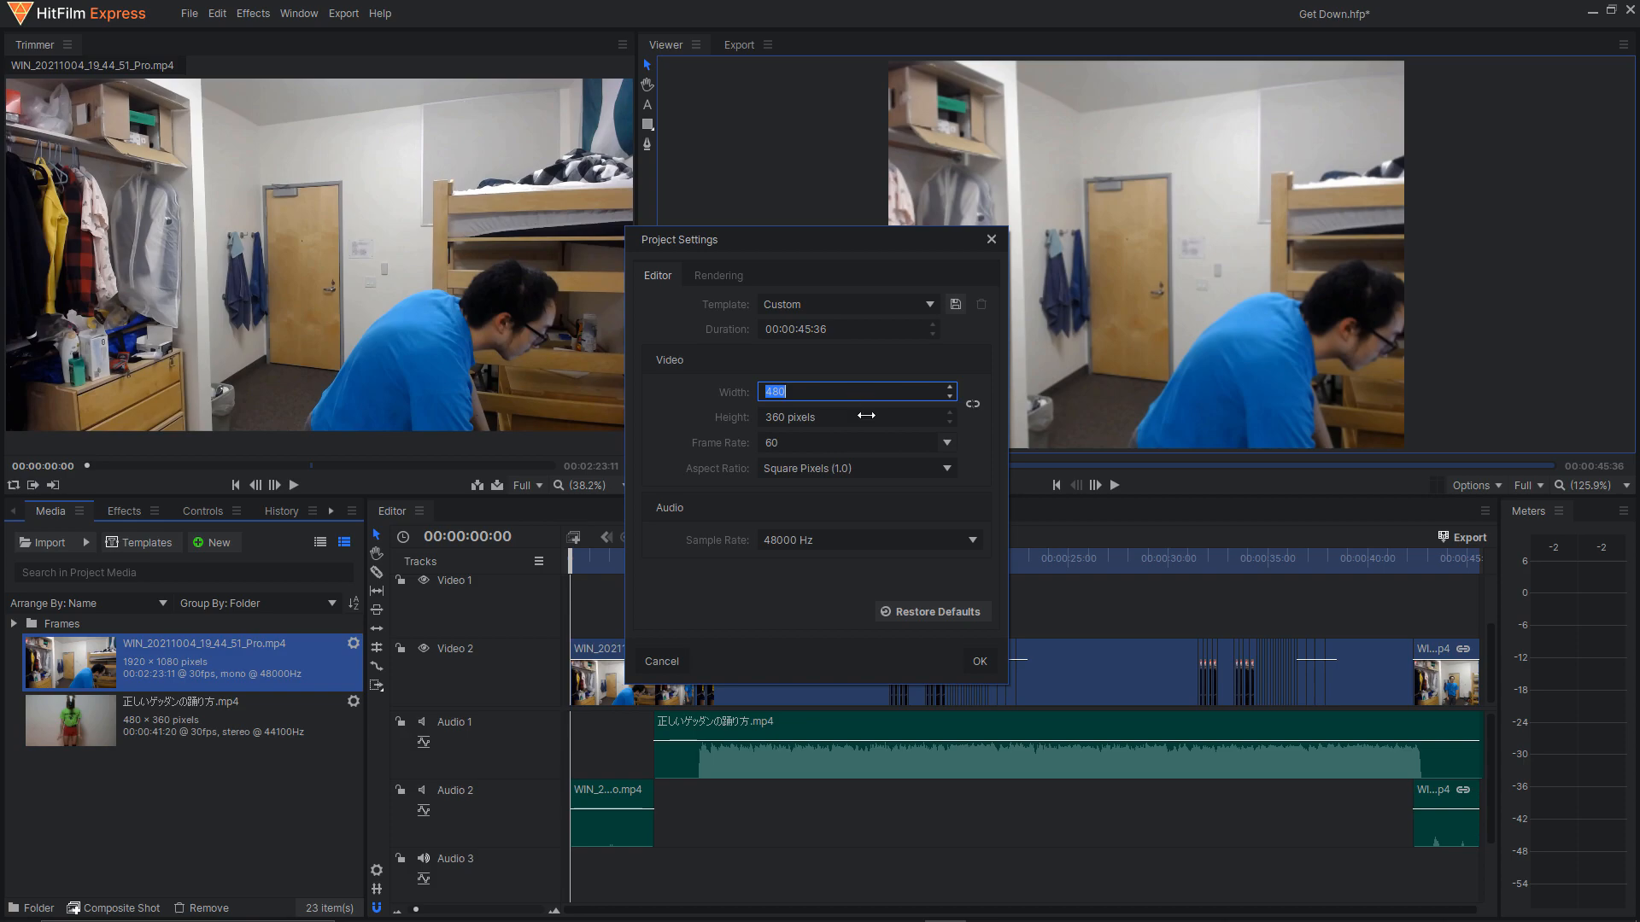
key("Tab")
left_click(845, 397)
type("900")
left_click(868, 426)
type("600")
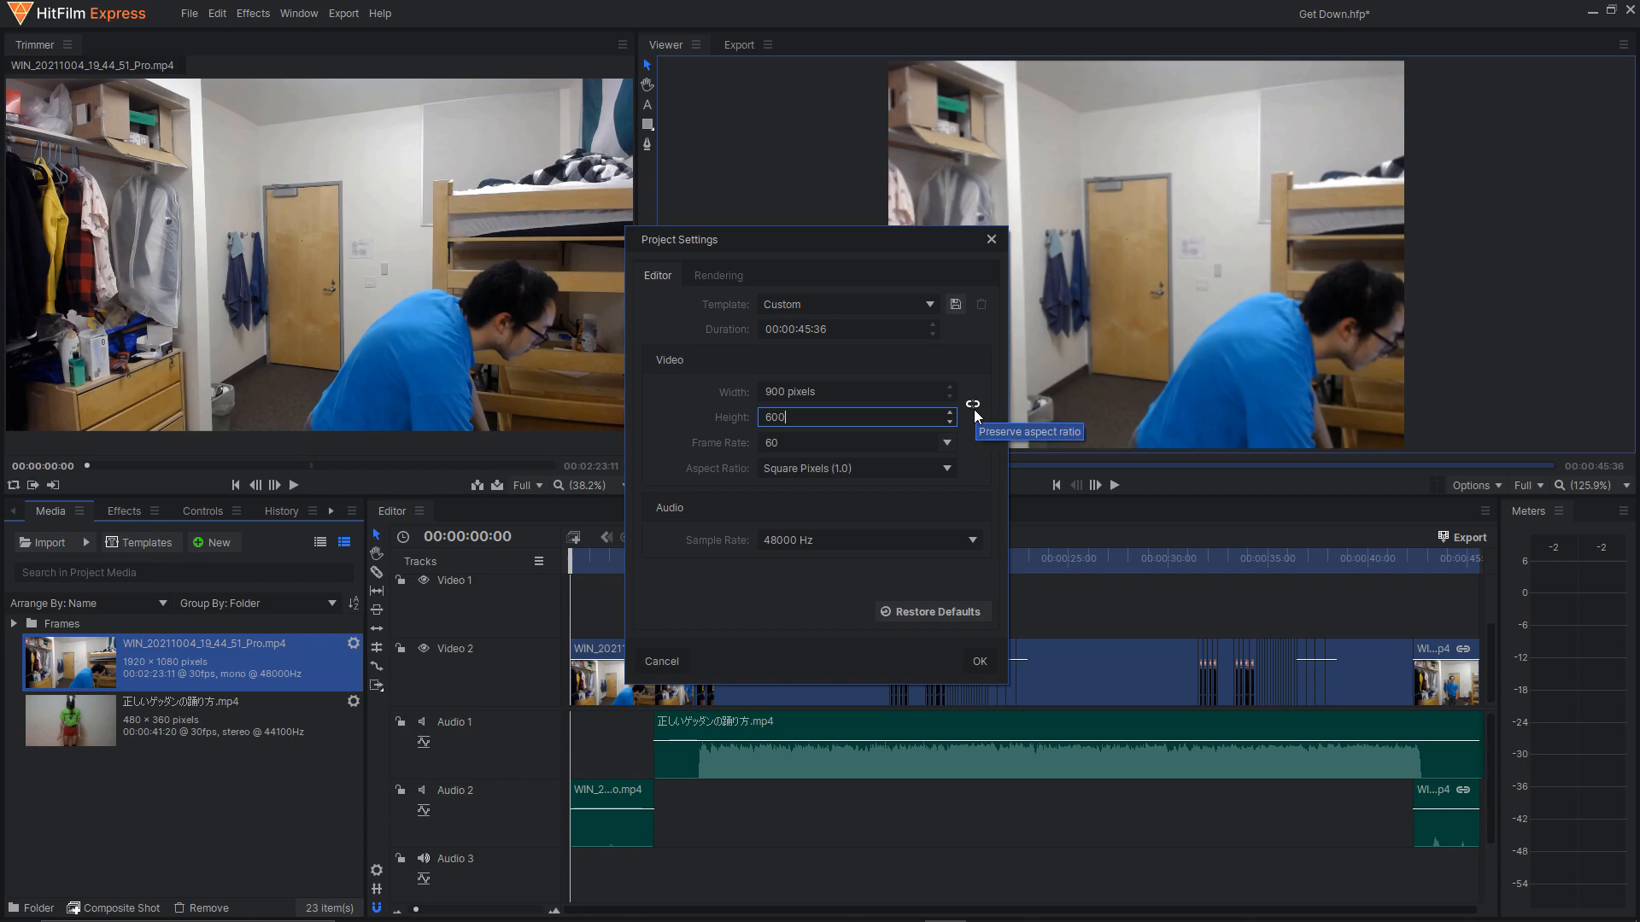
left_click(980, 662)
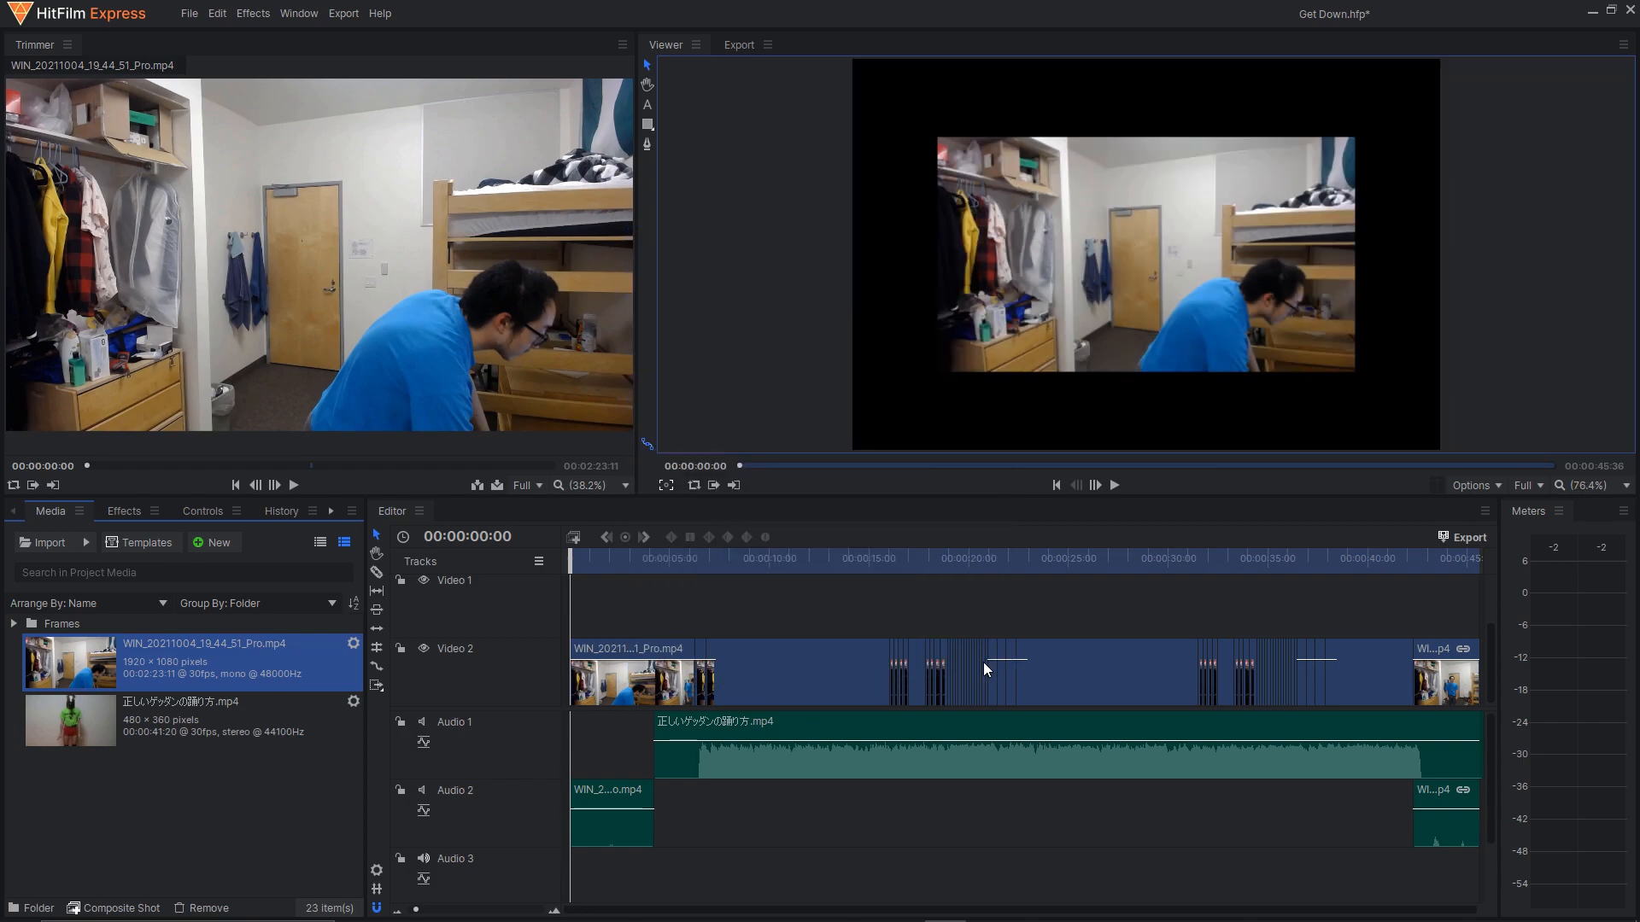
left_click_drag(782, 321, 760, 336)
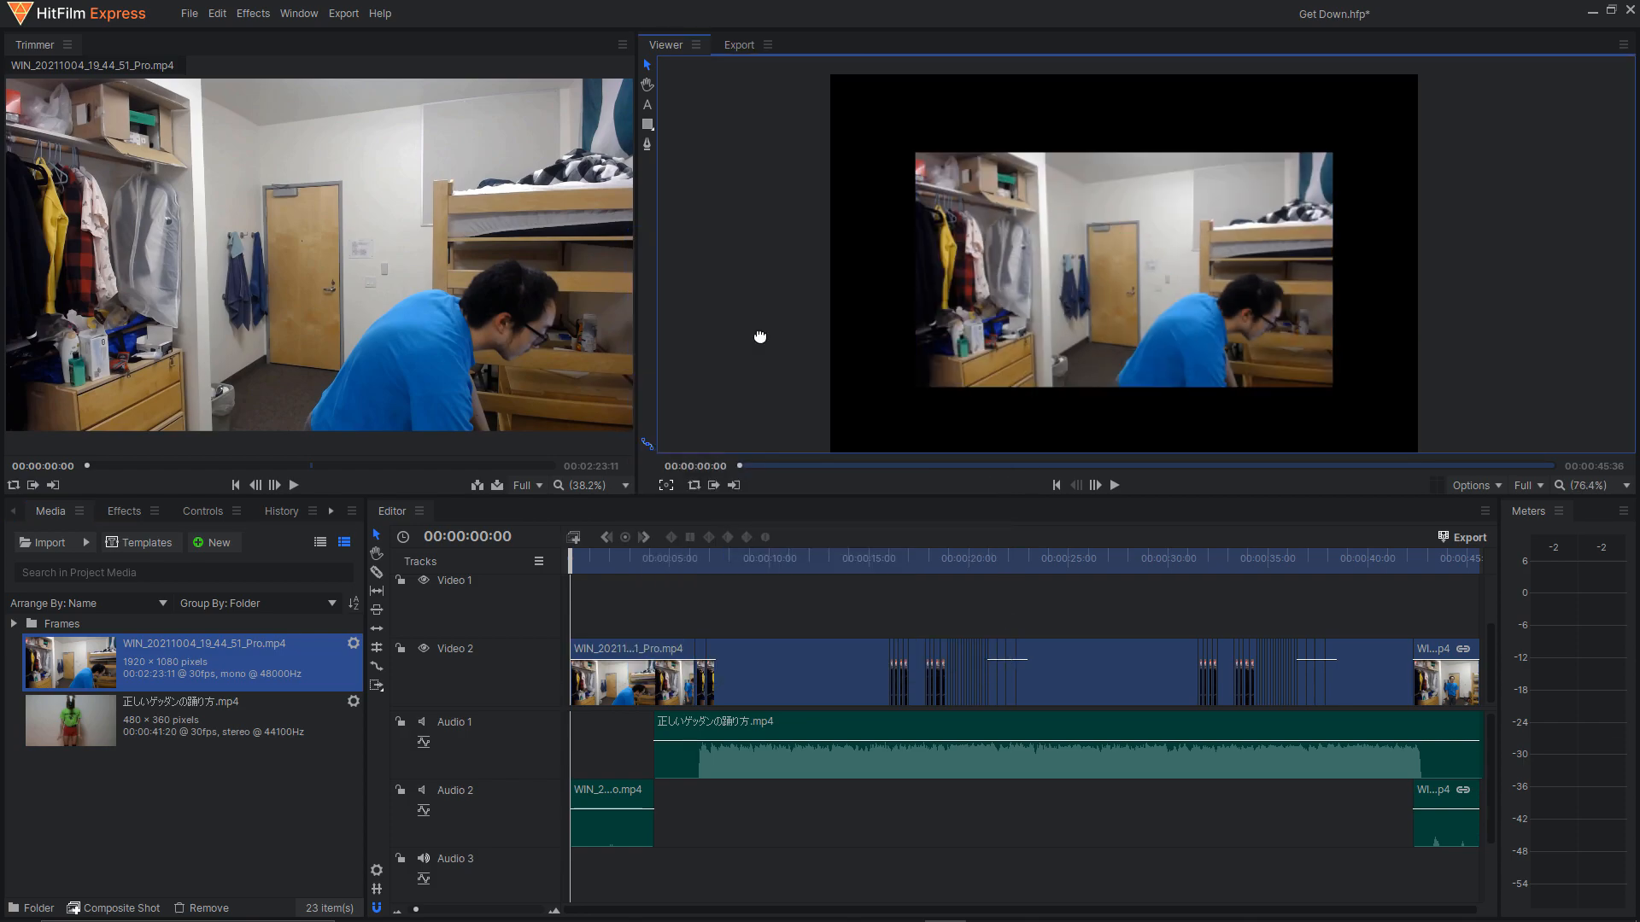
Scale up the first Video 2 clip in the viewer until it extends well beyond the frame on all sides.
left_click(1044, 306)
scroll(736, 305, "down", 2)
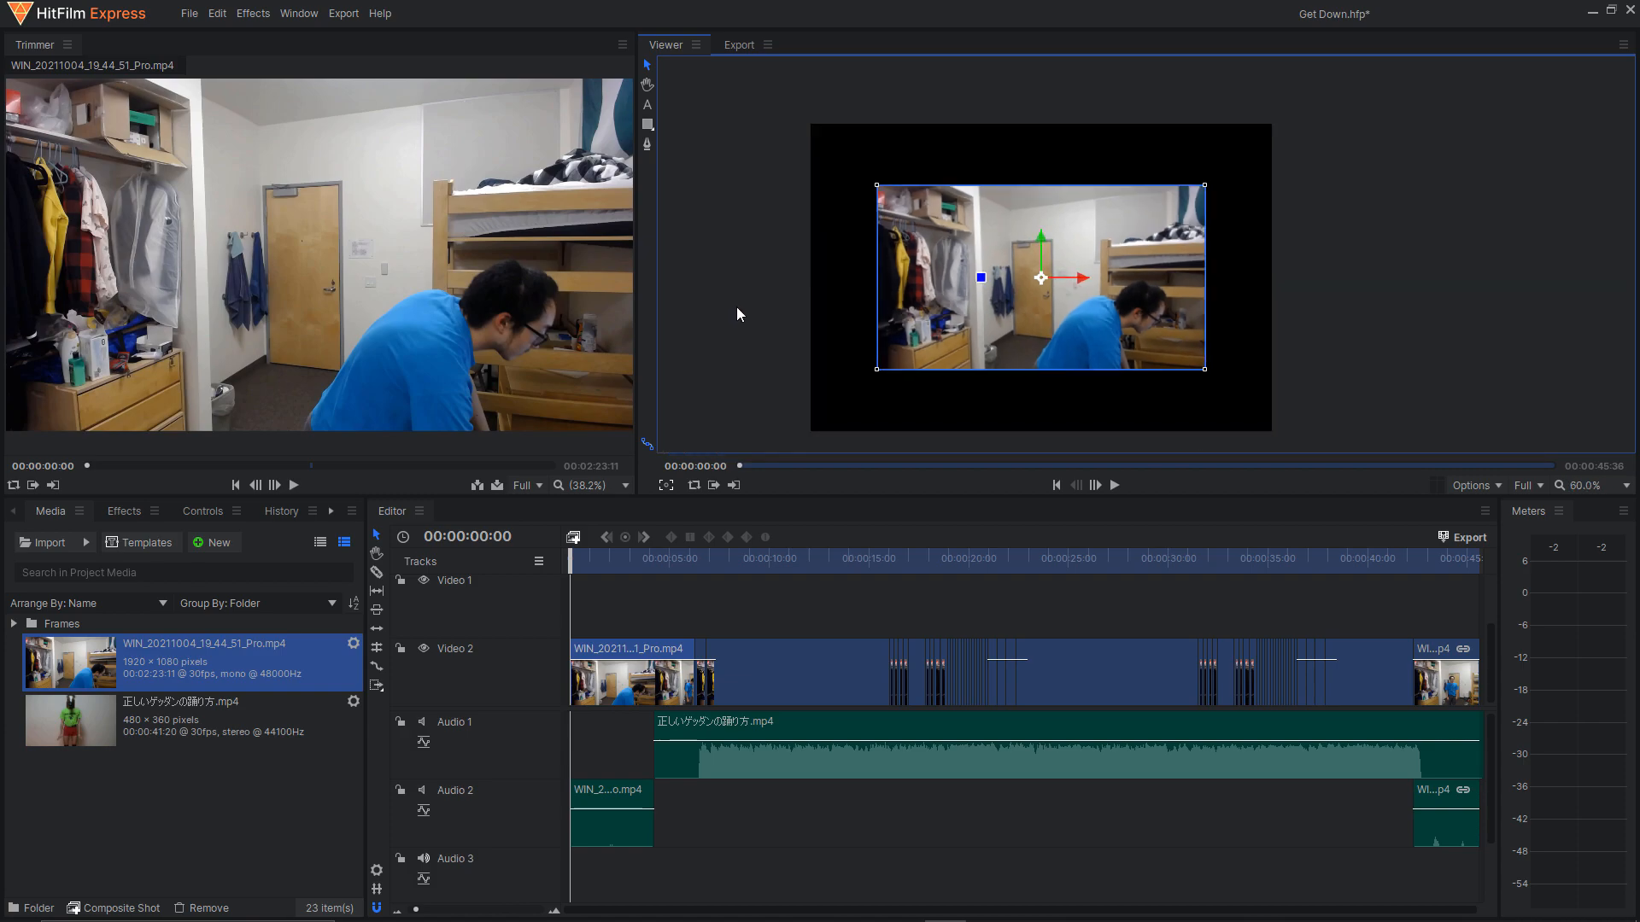
key("h")
left_click_drag(729, 331, 775, 308)
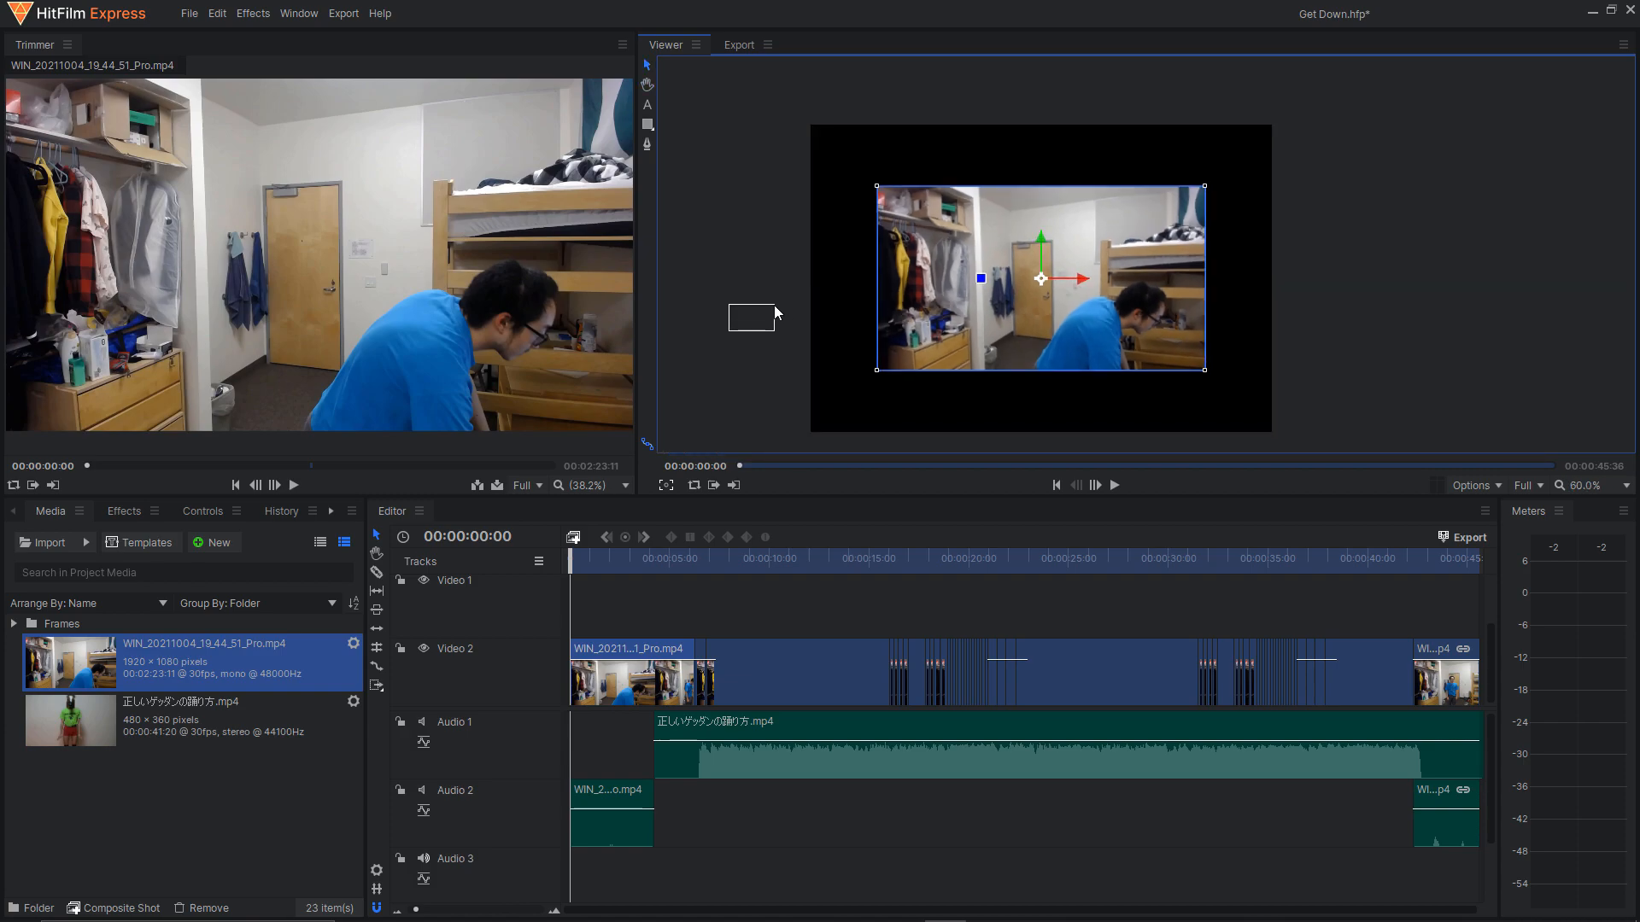
scroll(1313, 274, "down", 2)
left_click_drag(1386, 291, 1122, 331)
scroll(1316, 314, "down", 1)
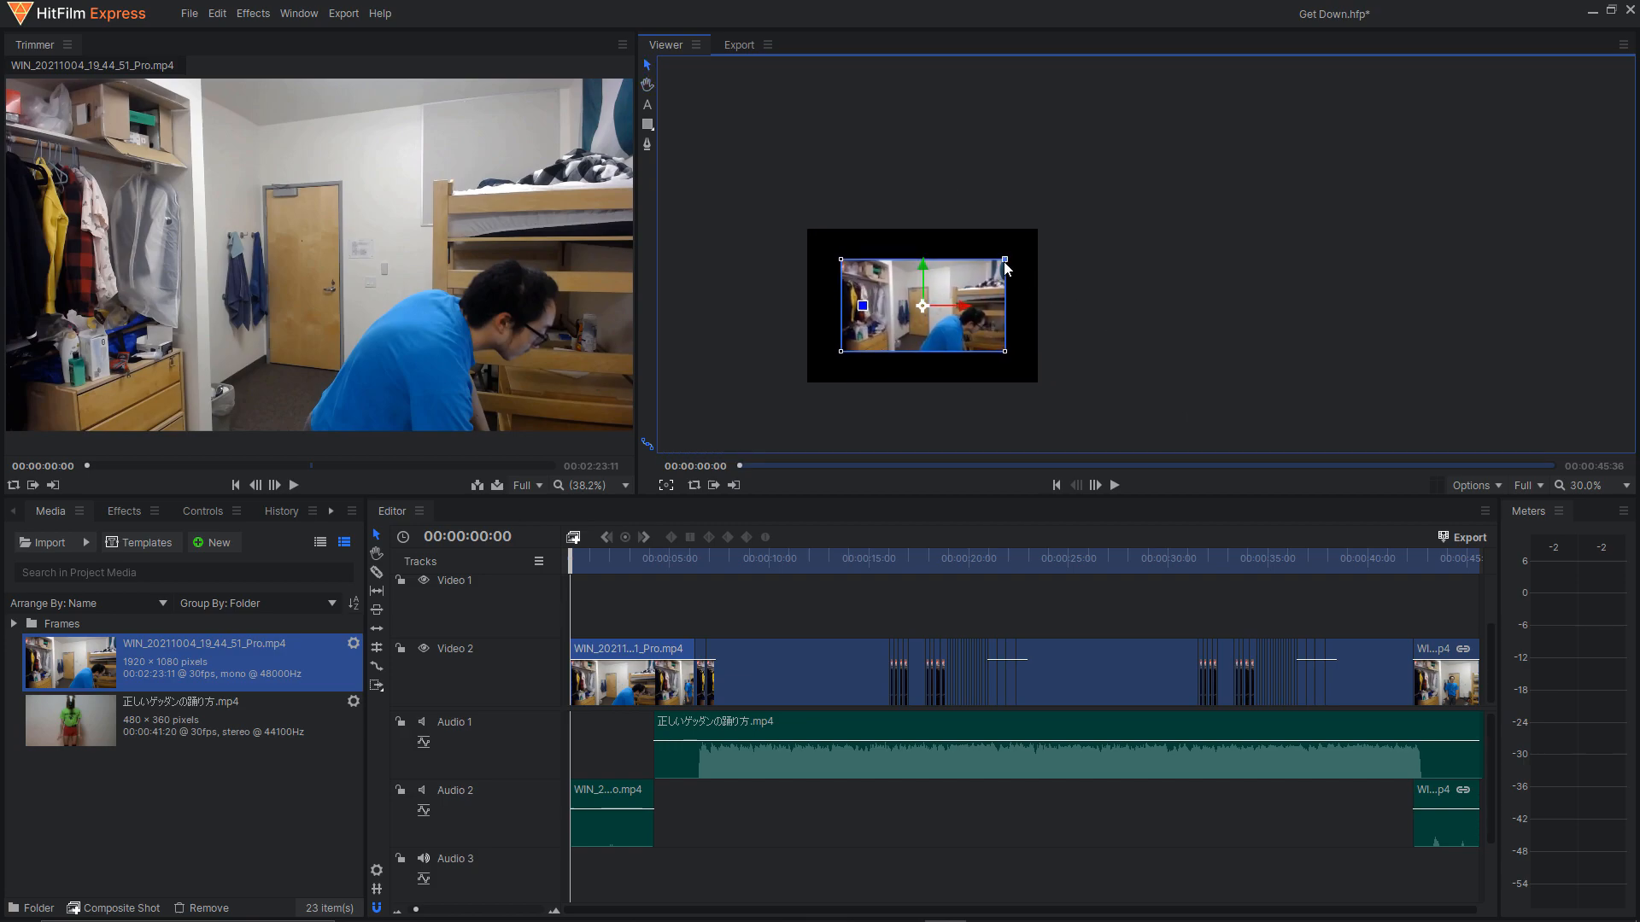
left_click_drag(1005, 259, 1216, 133)
left_click_drag(1324, 345, 1497, 308)
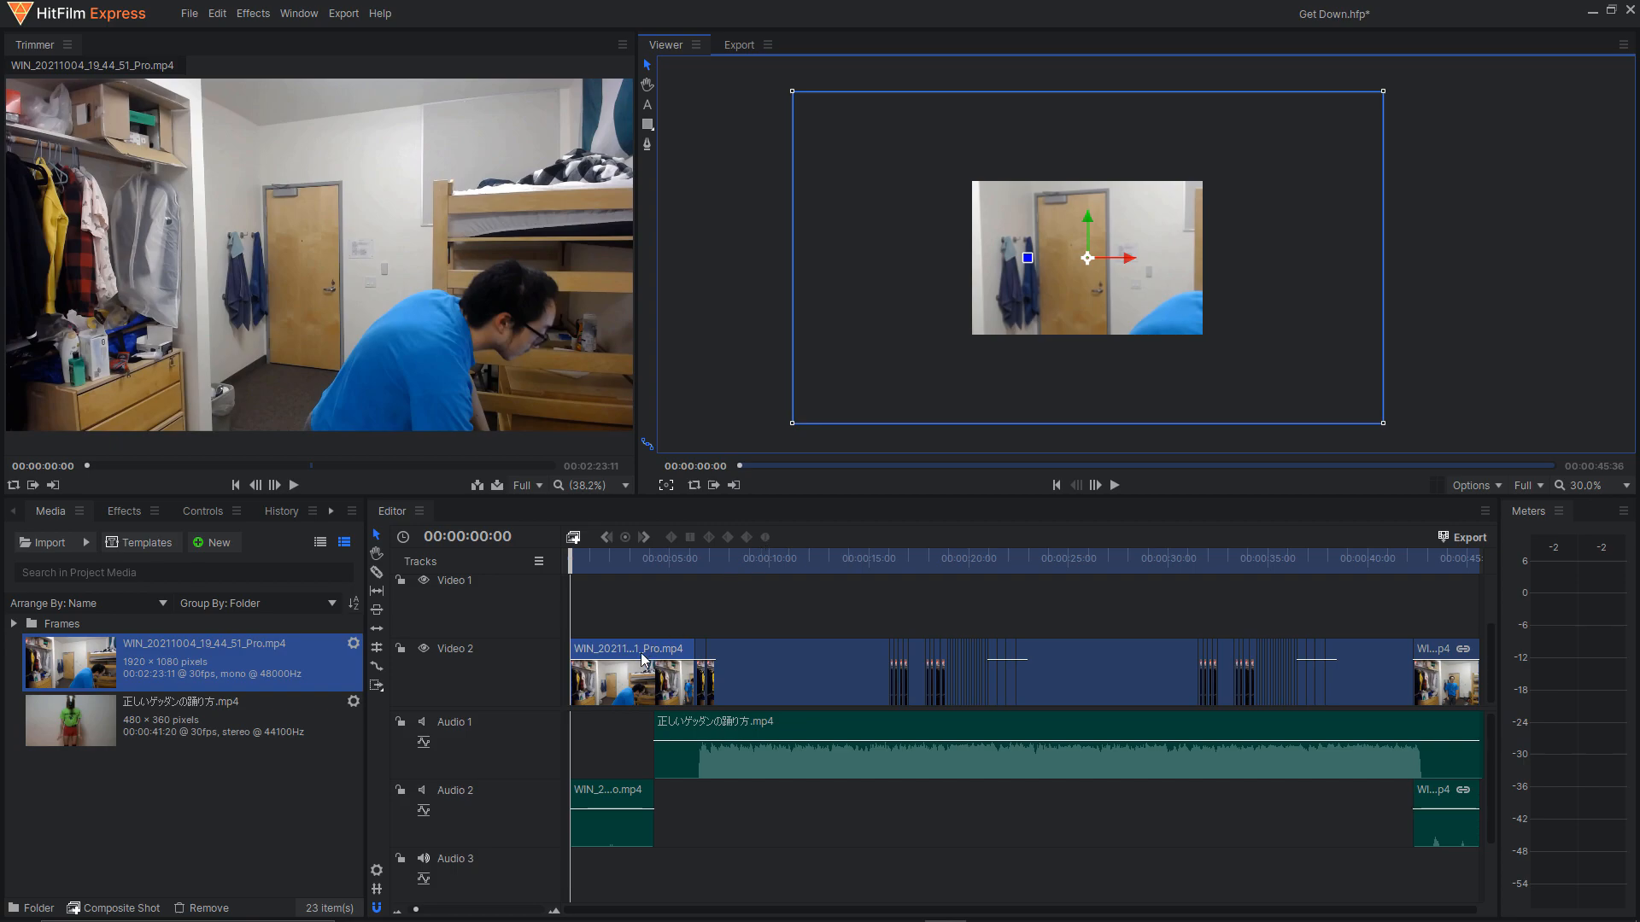
Center the first Video 2 clip in the frame and fit it to the frame height.
left_click(635, 677)
right_click(636, 679)
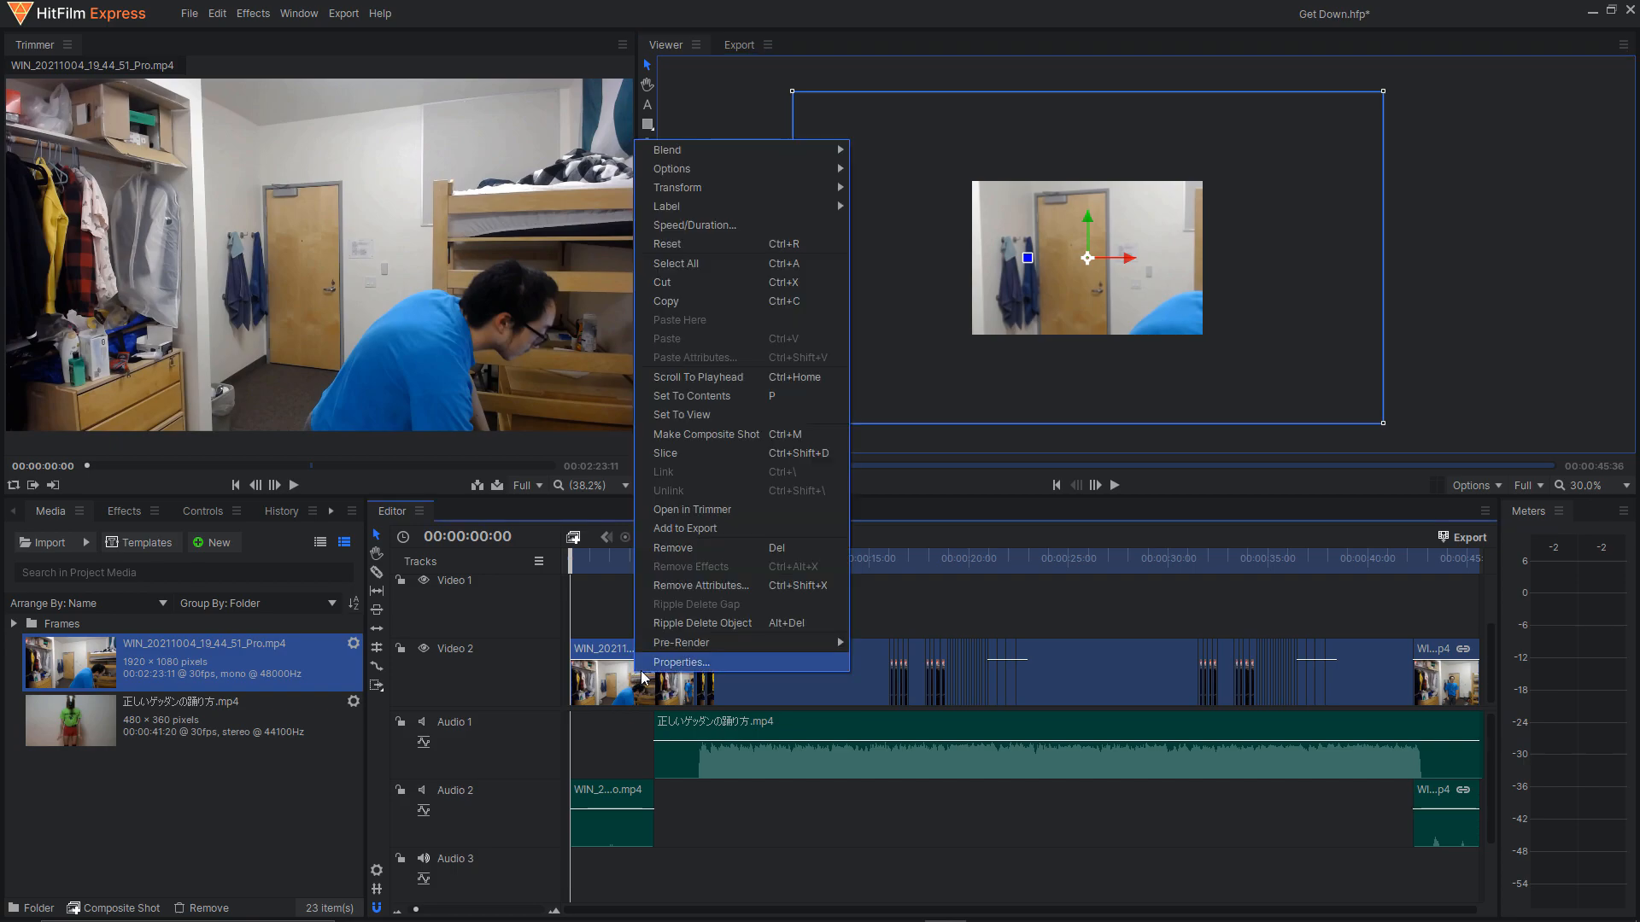
mouse_move(841, 188)
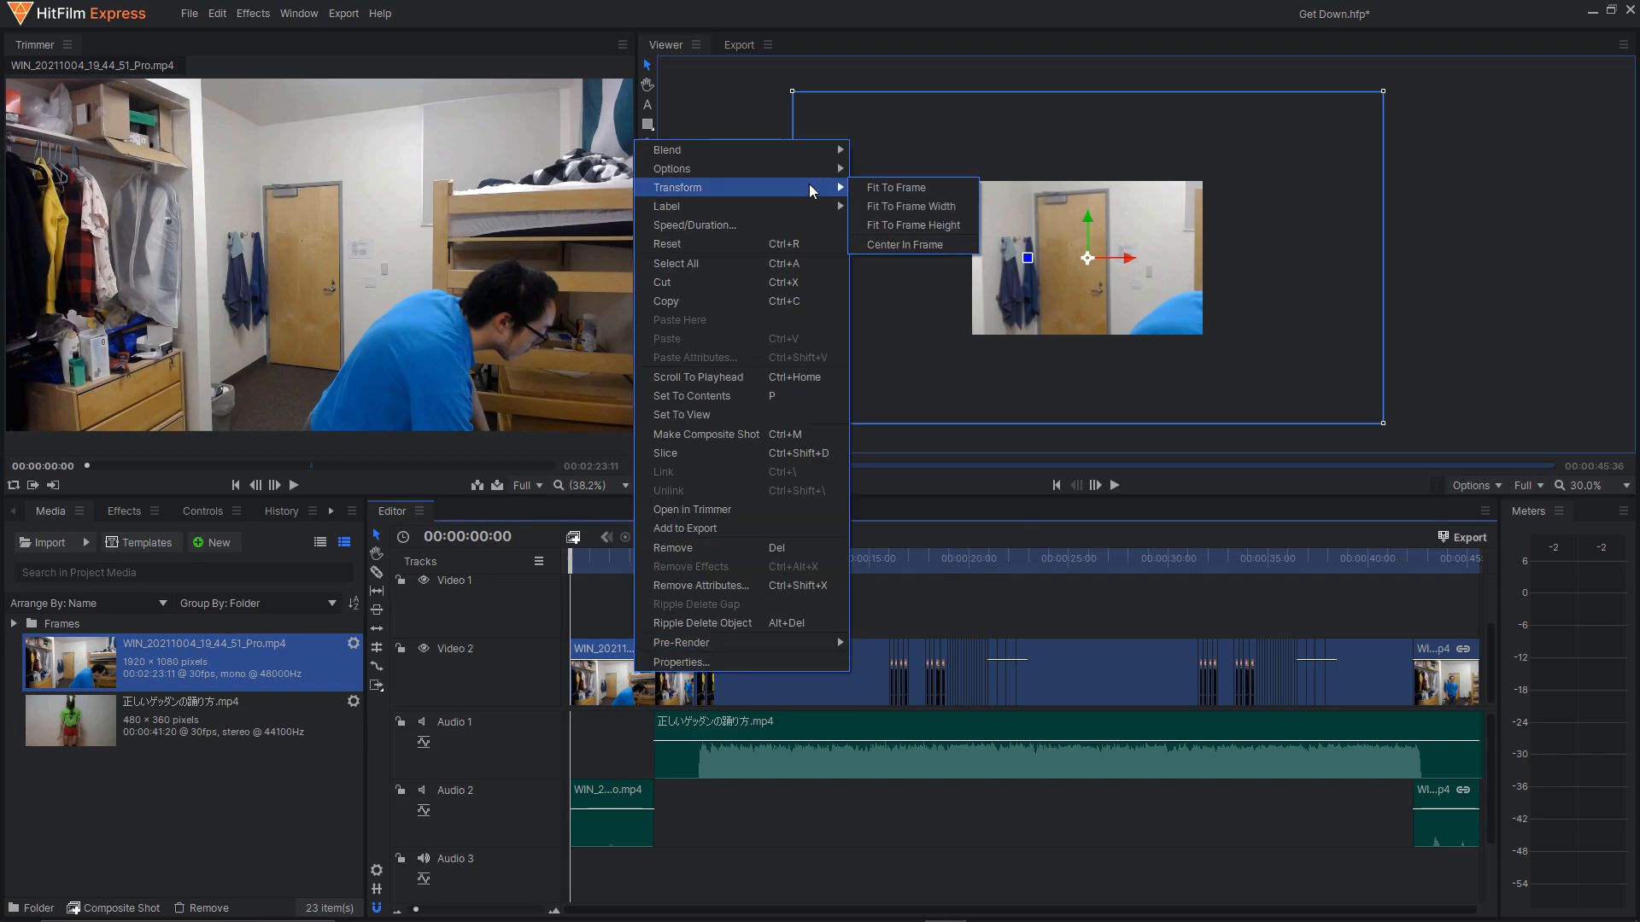
left_click(923, 244)
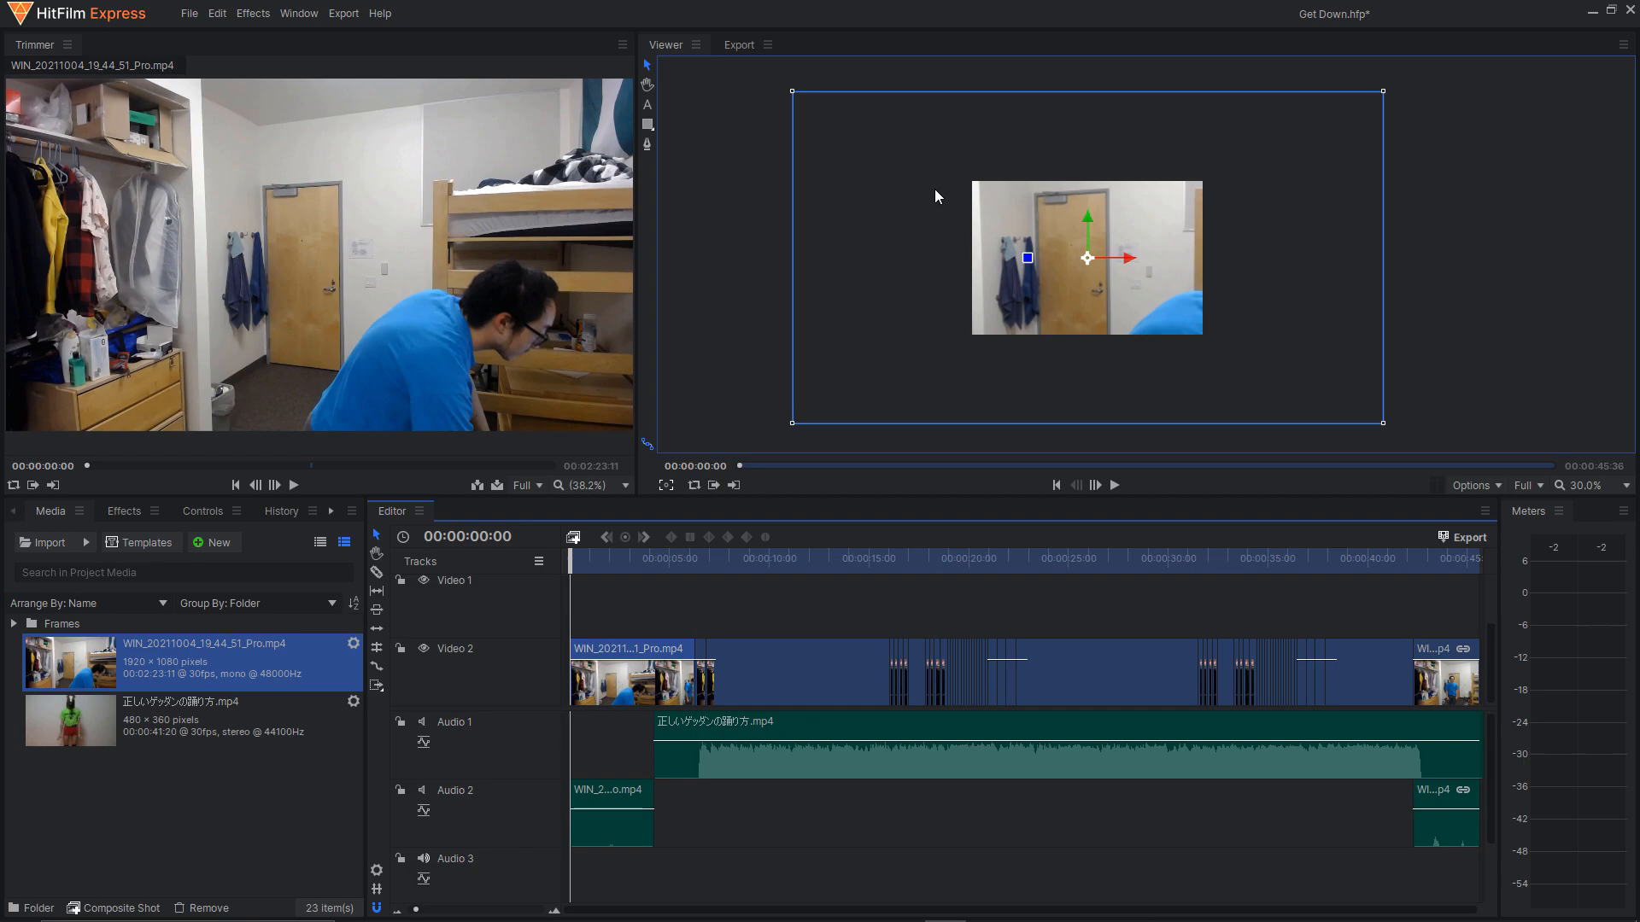
right_click(634, 681)
mouse_move(710, 189)
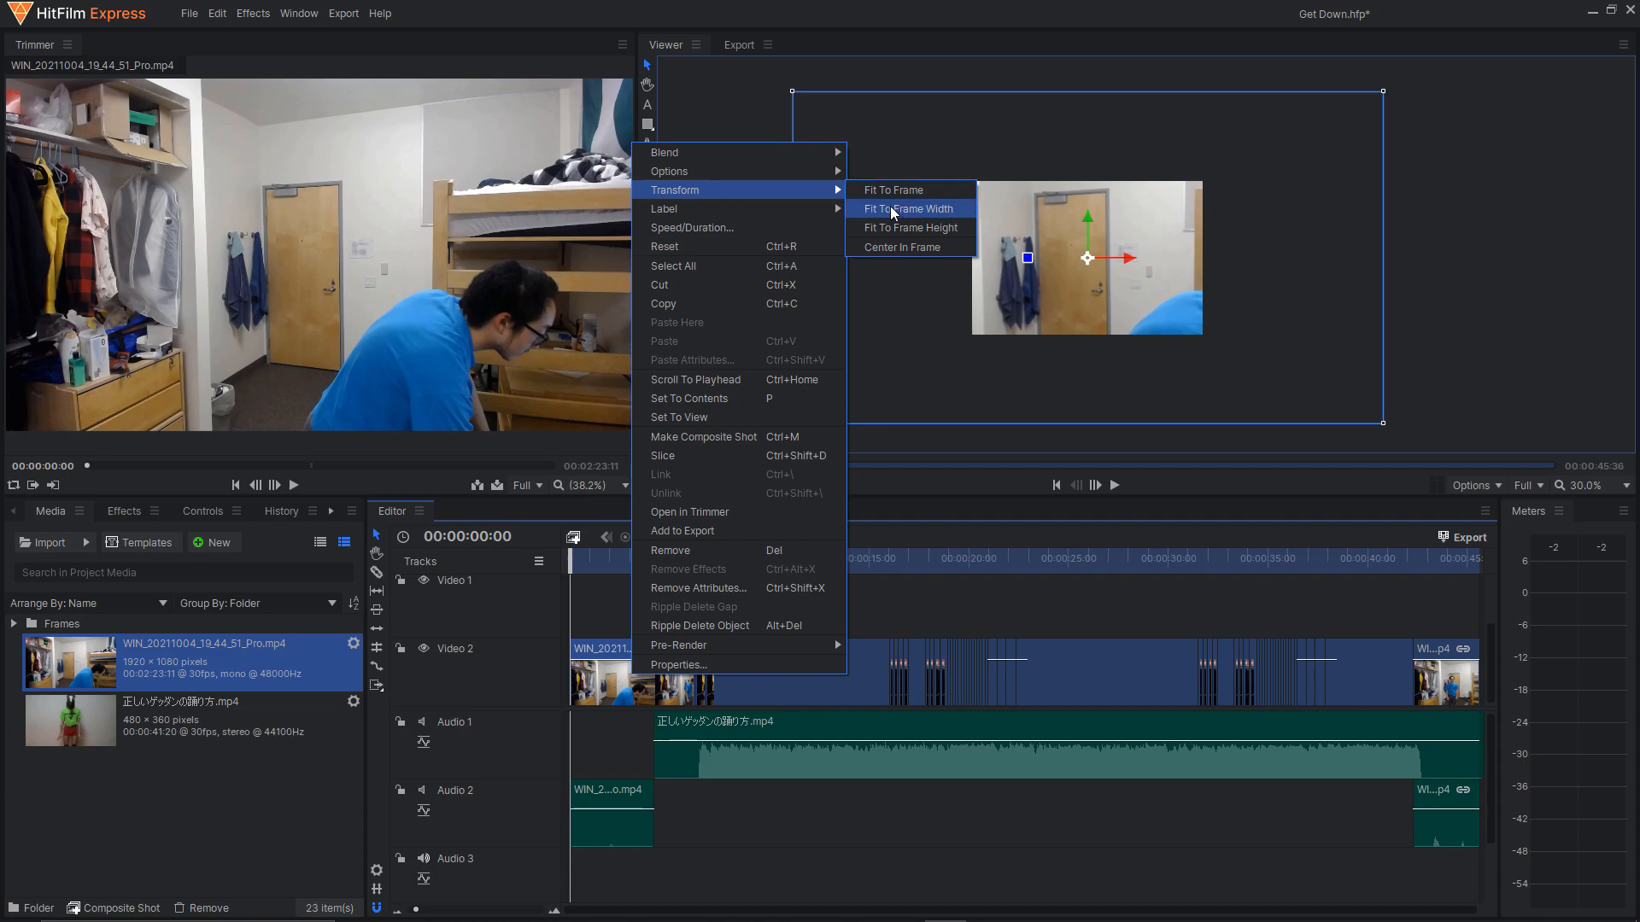
left_click(889, 228)
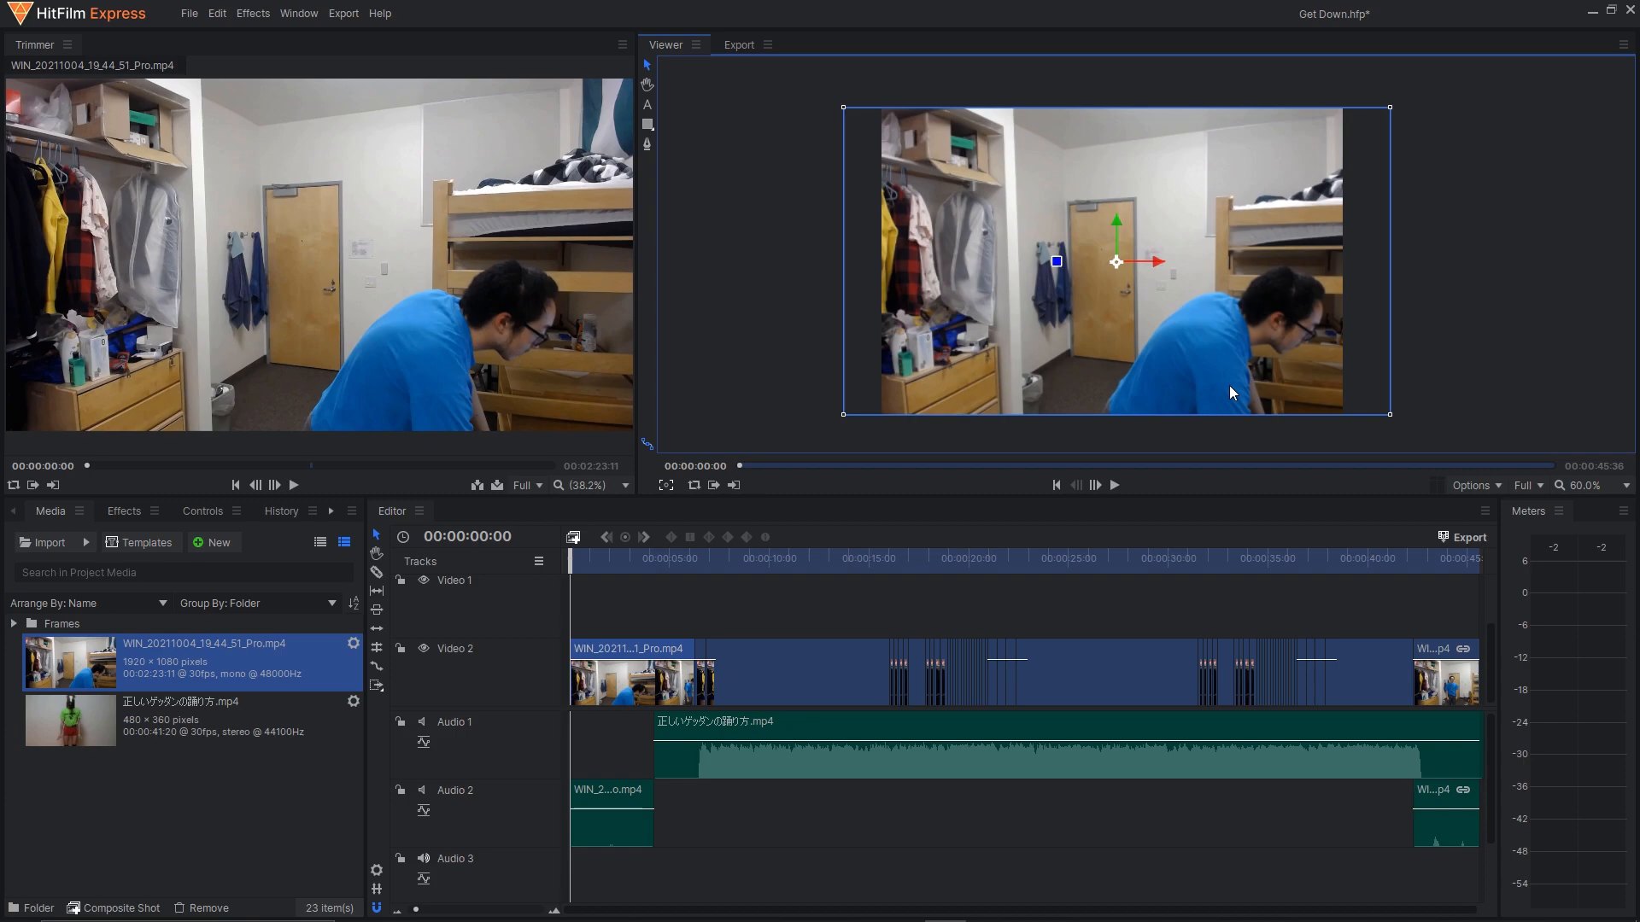
left_click(1484, 343)
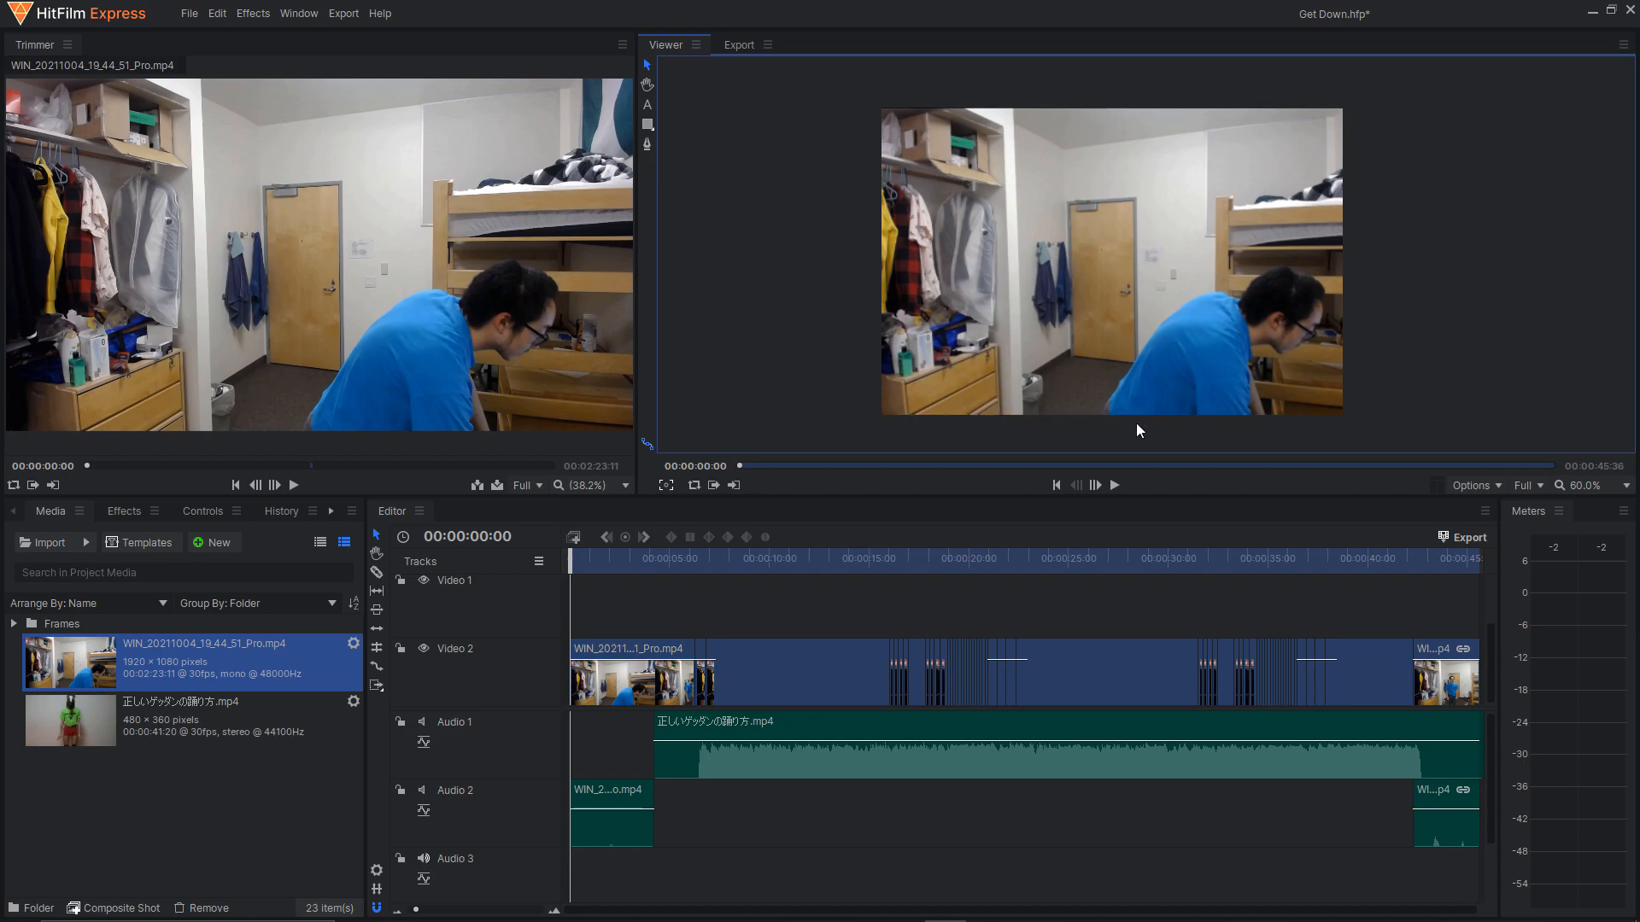
left_click(1023, 327)
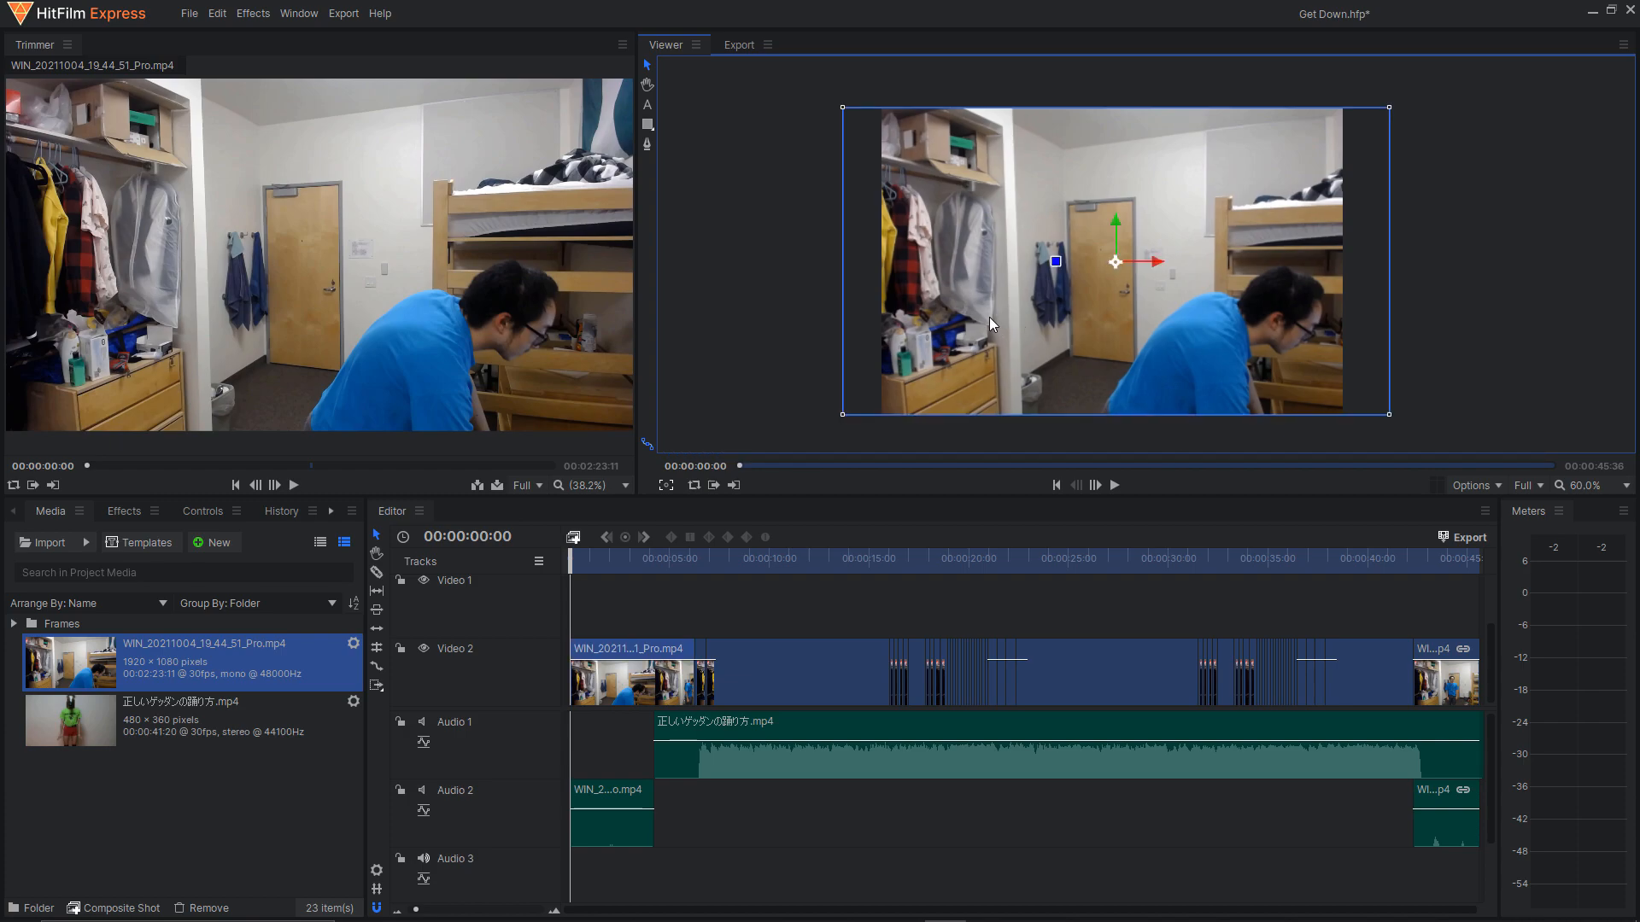
Set the project's video size to 480 pixels wide by 360 pixels high in the project settings.
left_click(188, 13)
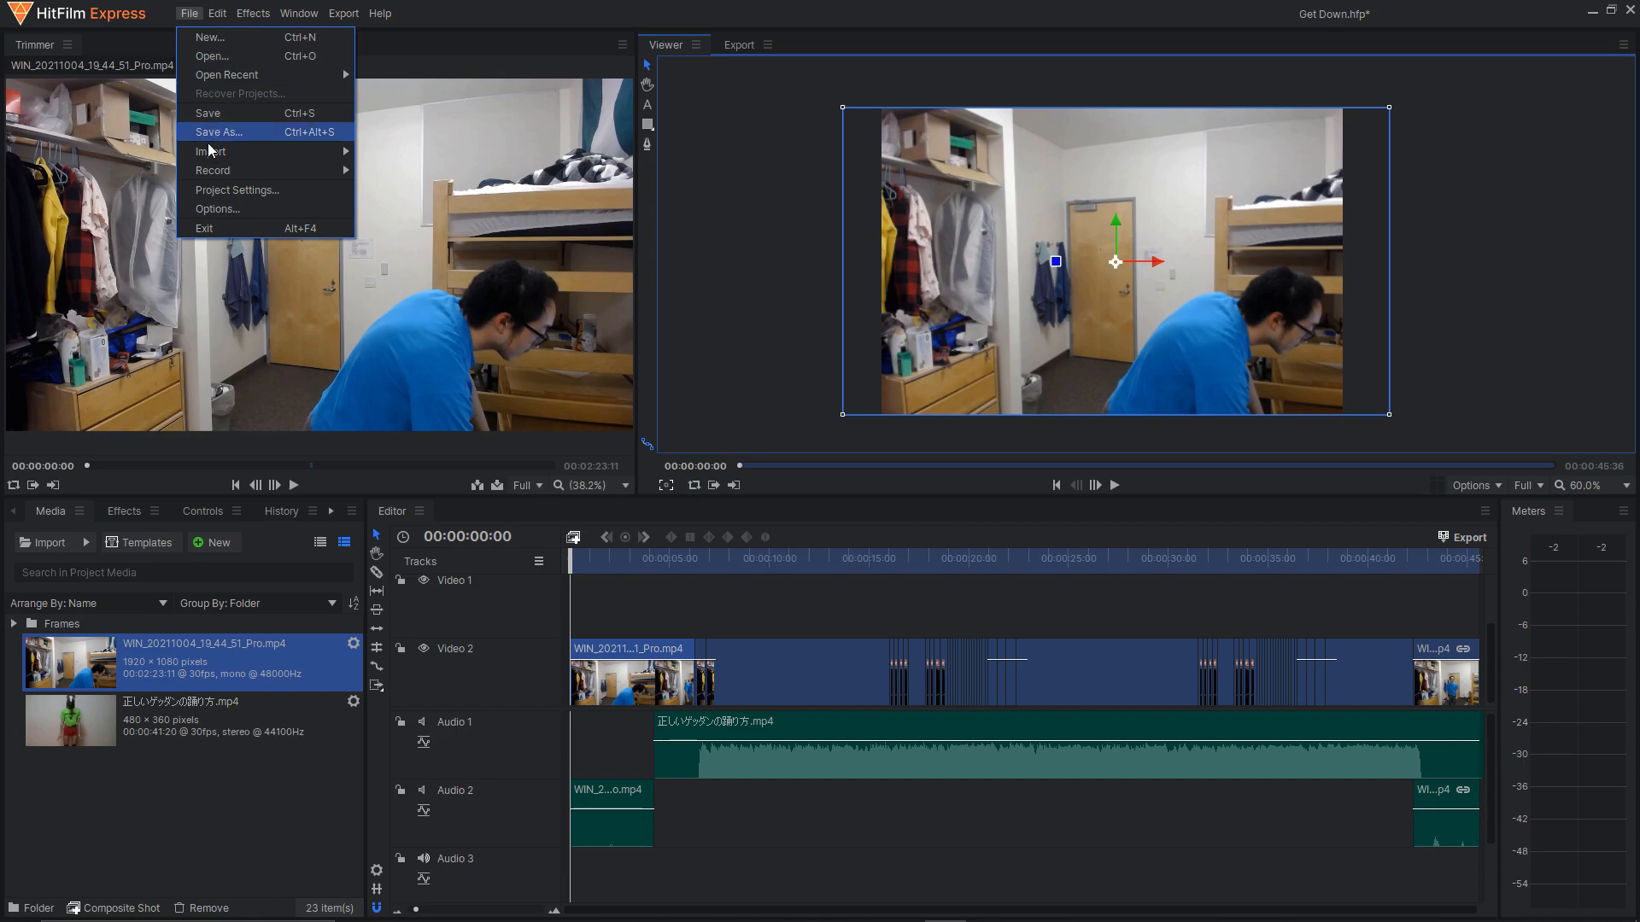
left_click(222, 182)
left_click(834, 372)
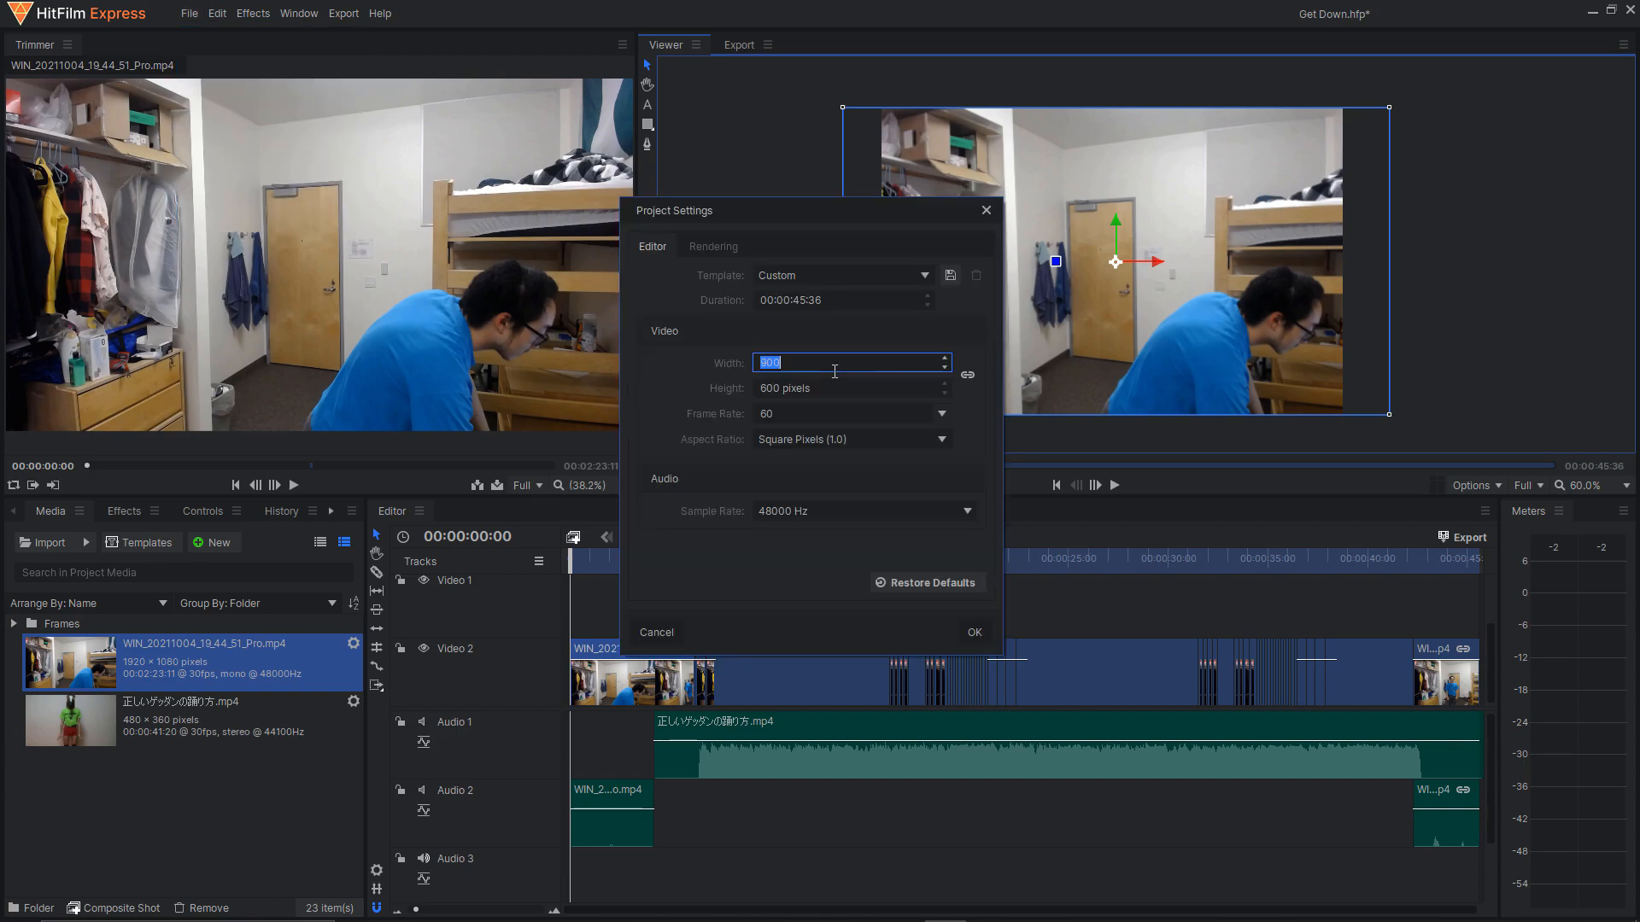
type("480")
left_click(828, 396)
type("360")
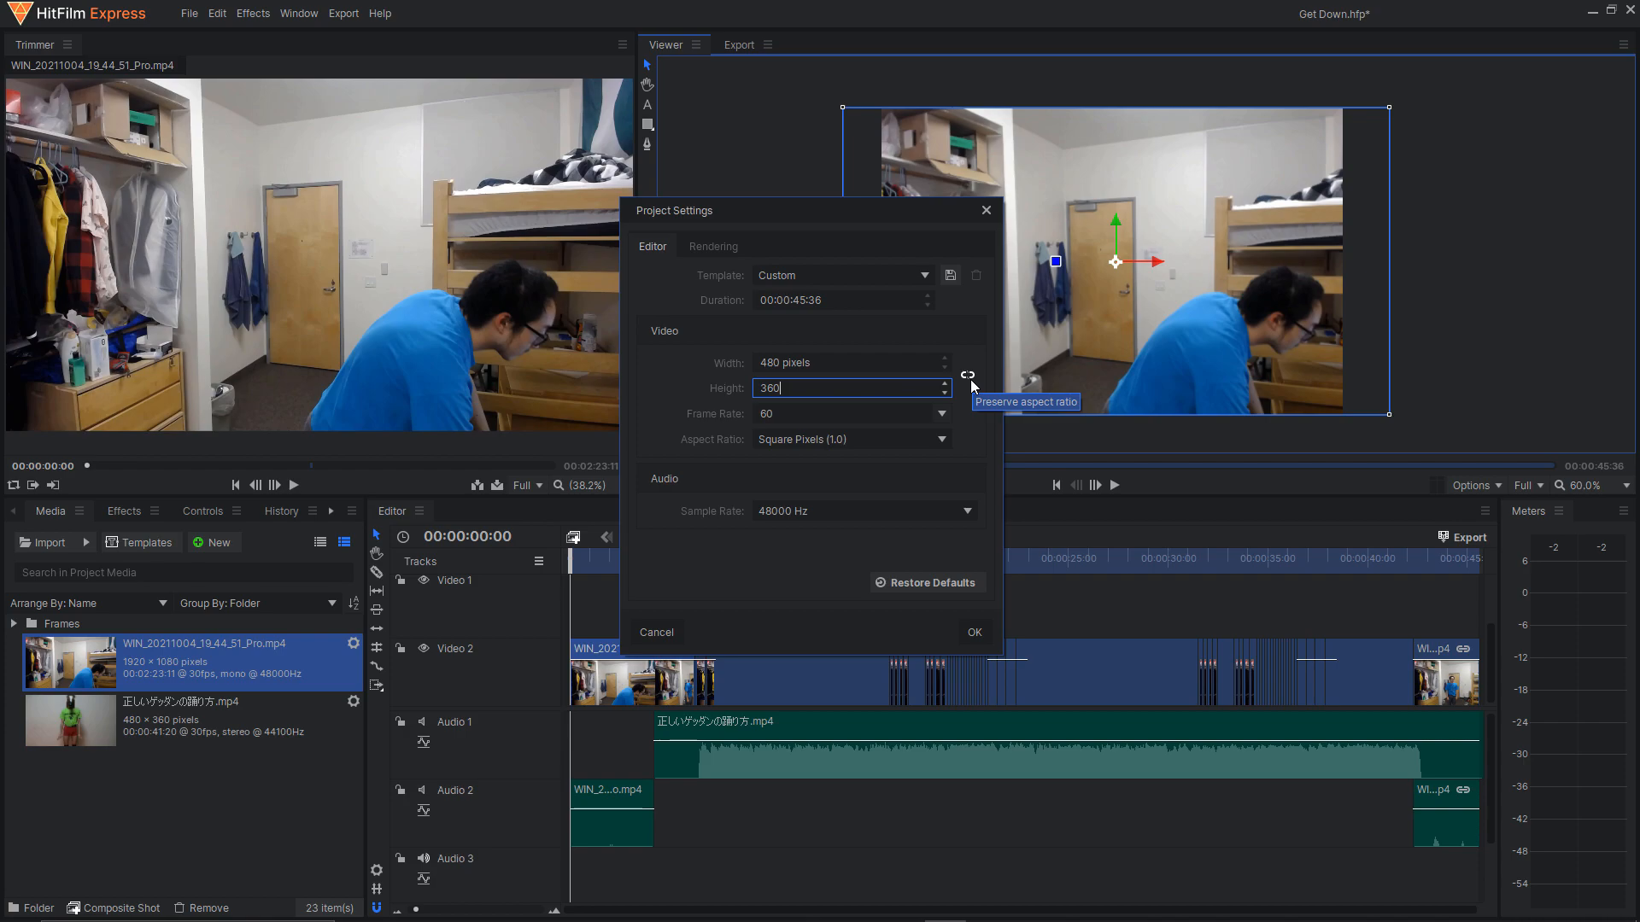
left_click(984, 633)
Fit the first Video 2 clip to the height of the resized 480 x 360 frame.
scroll(1489, 382, "down", 2)
left_click_drag(845, 321, 695, 308)
scroll(684, 296, "down", 1)
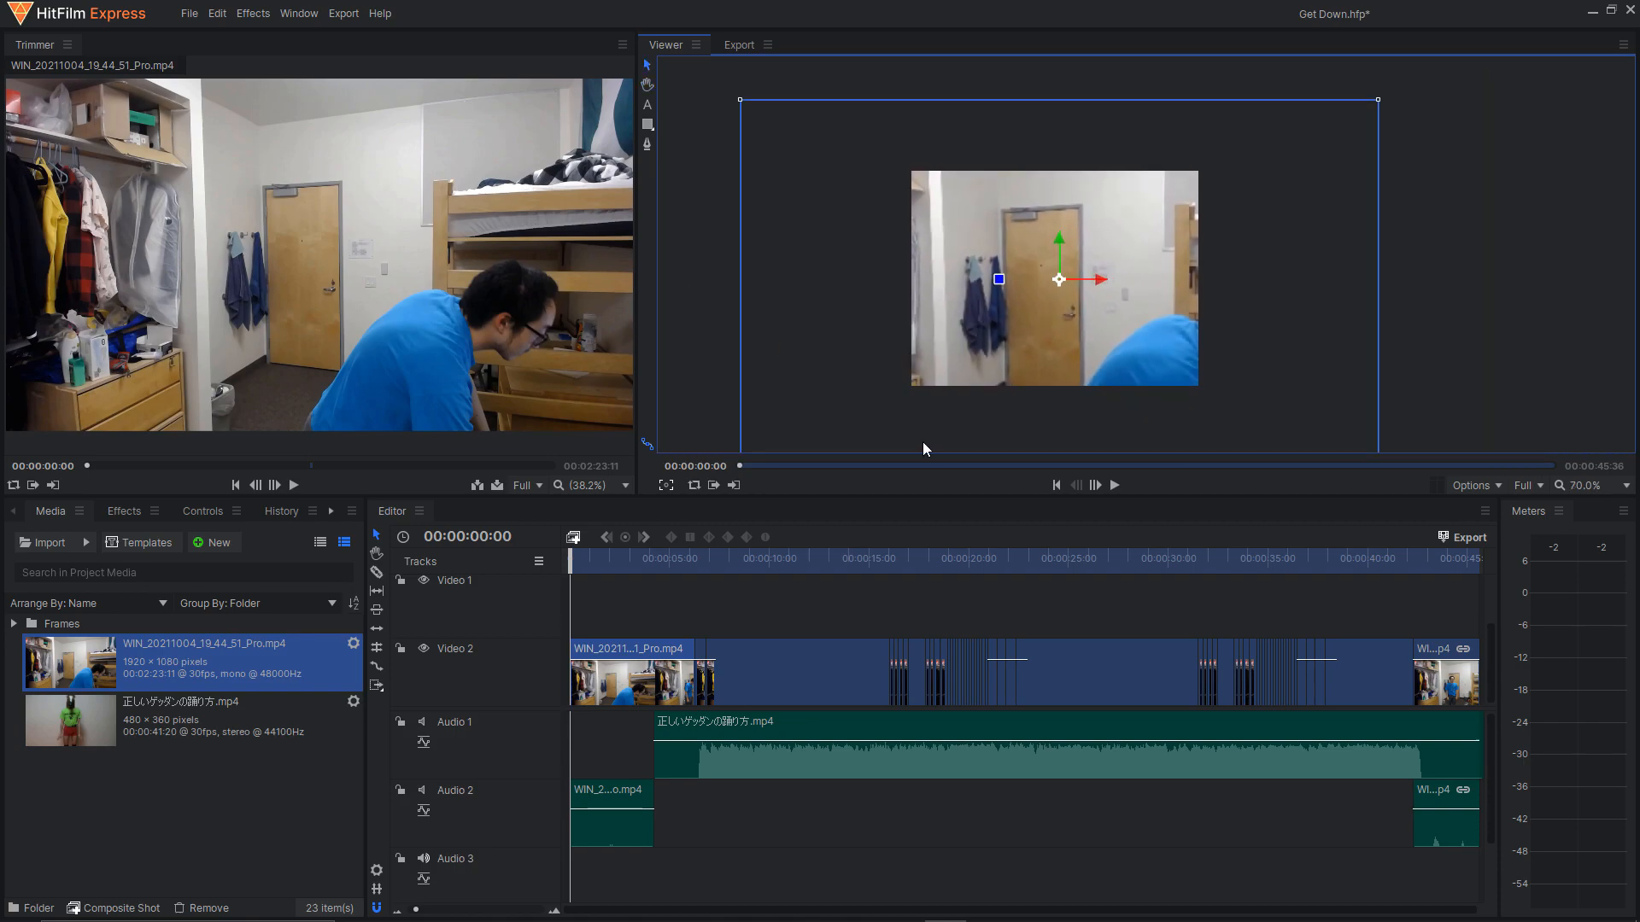
right_click(635, 685)
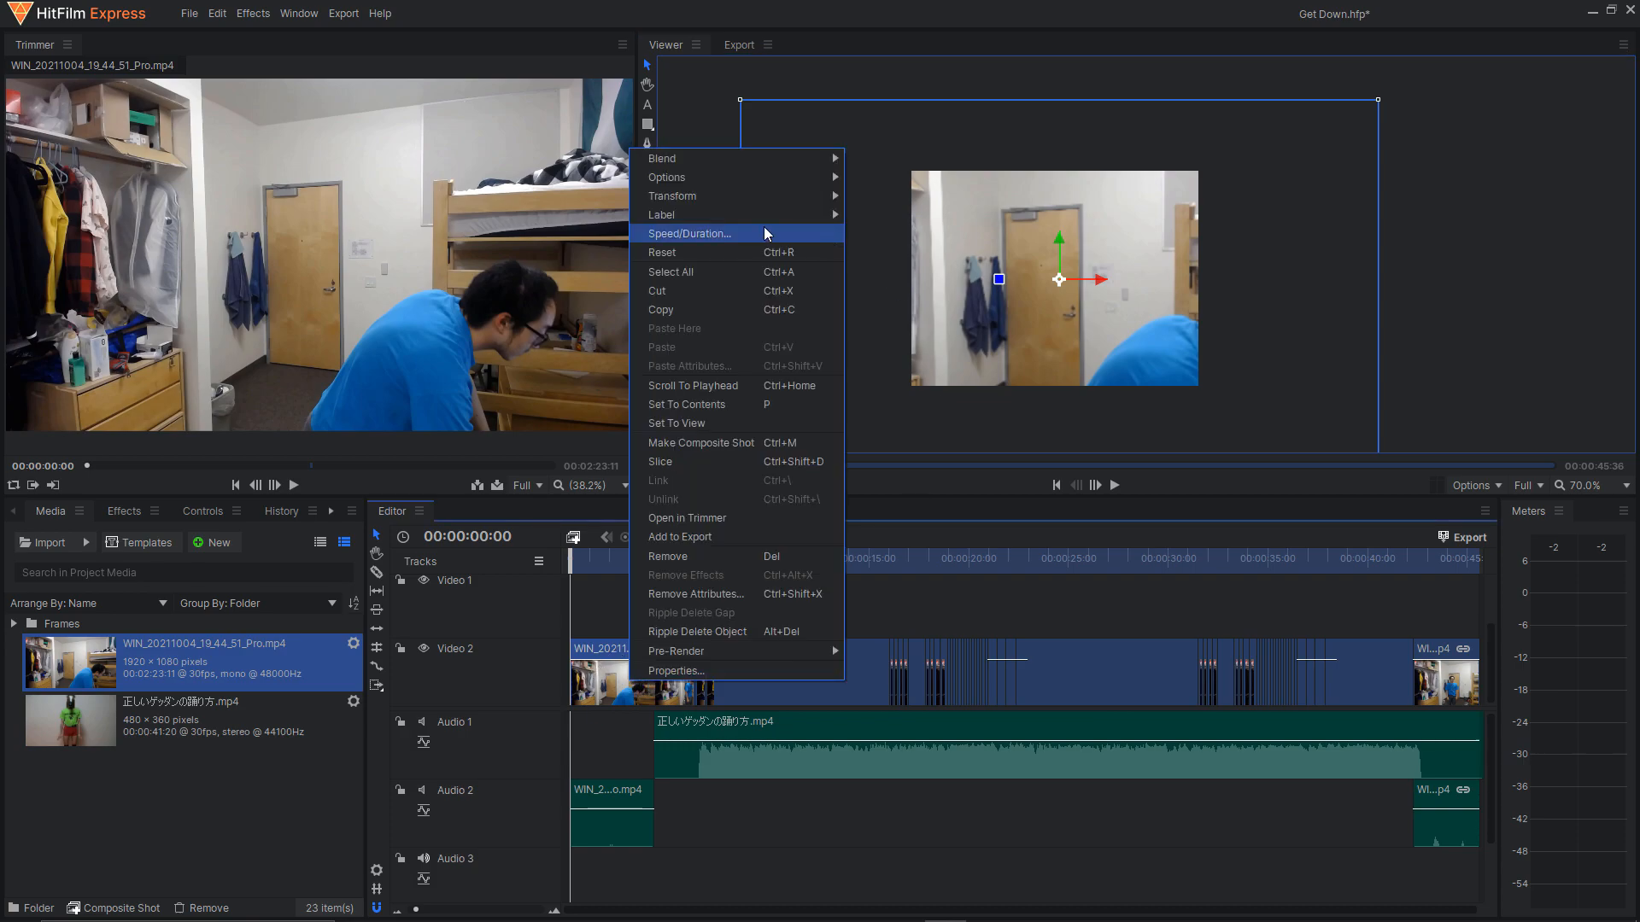
mouse_move(736, 203)
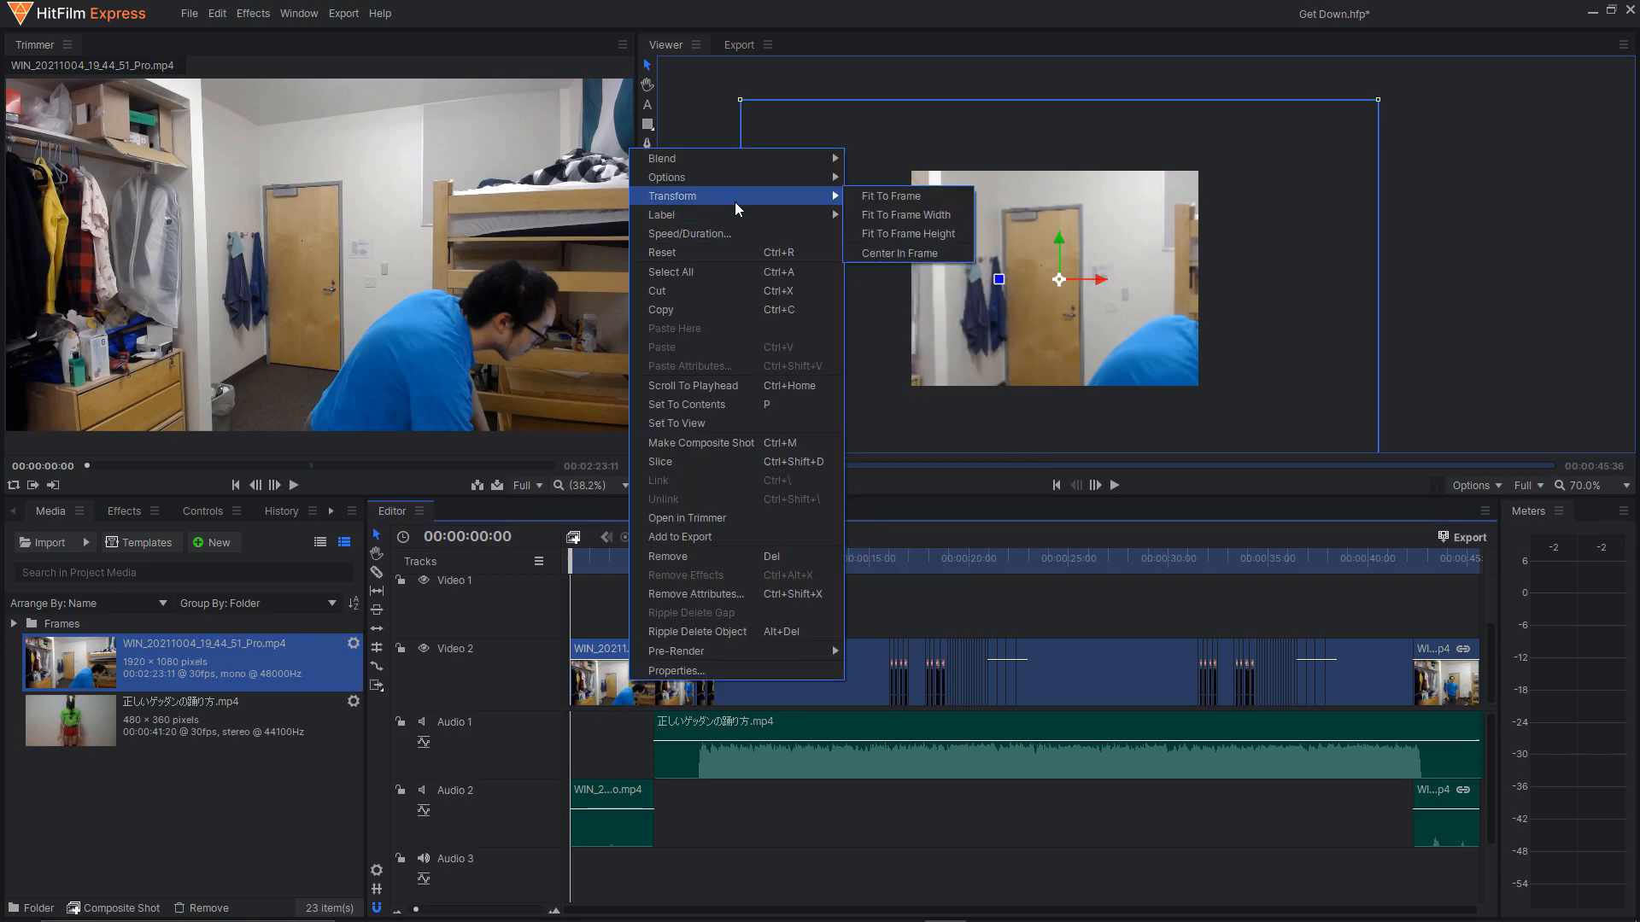
left_click(899, 237)
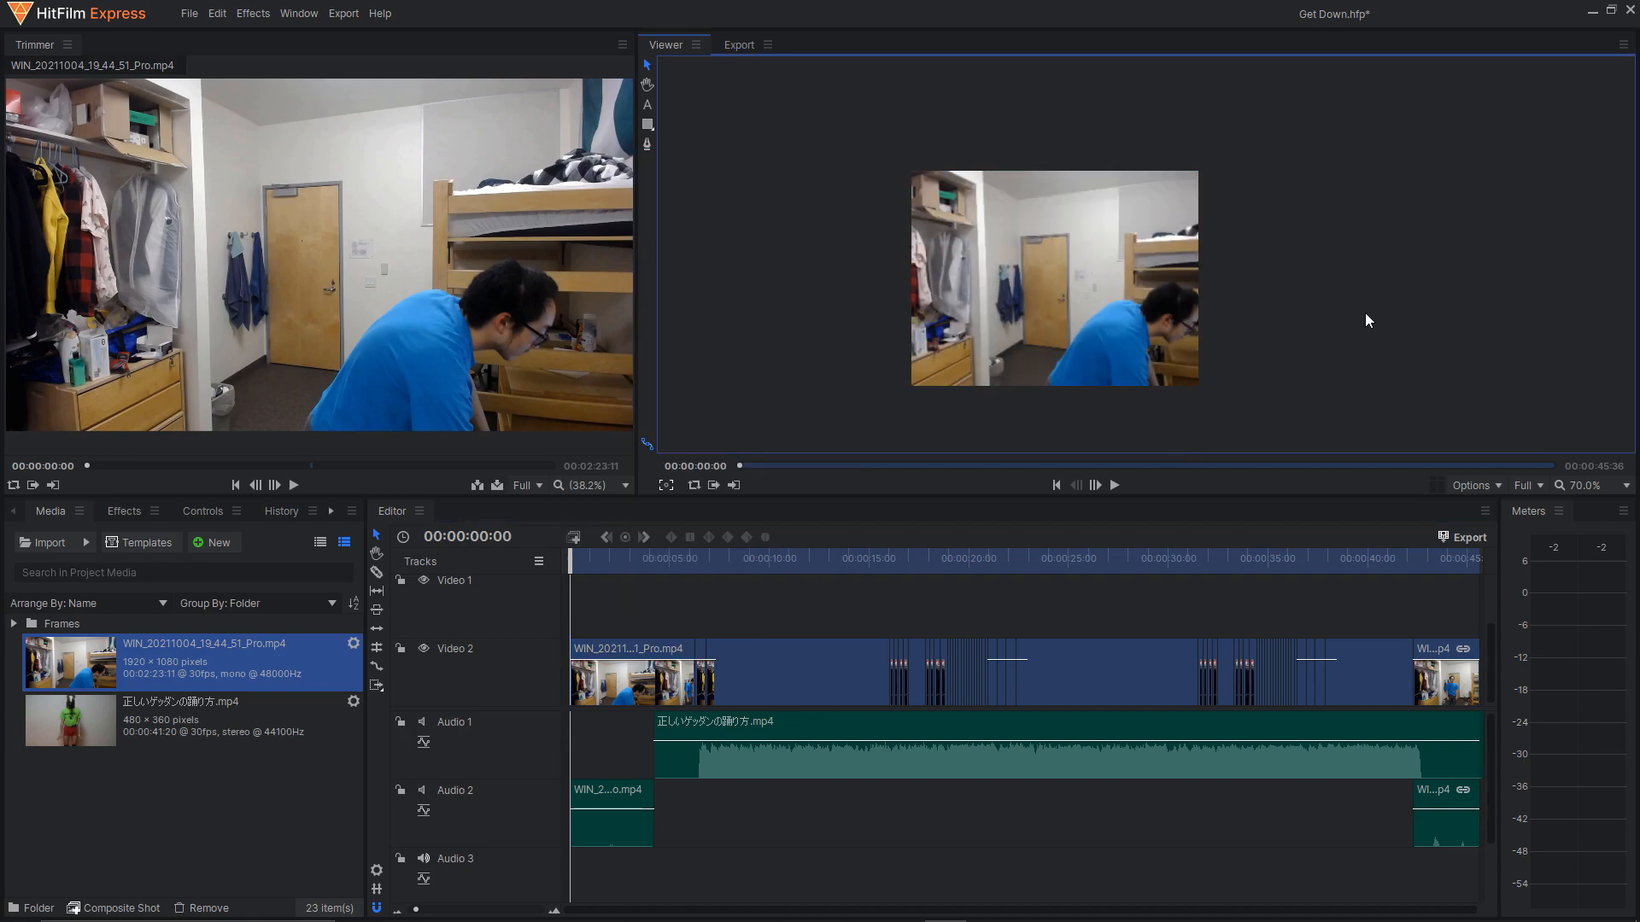
left_click(1302, 346)
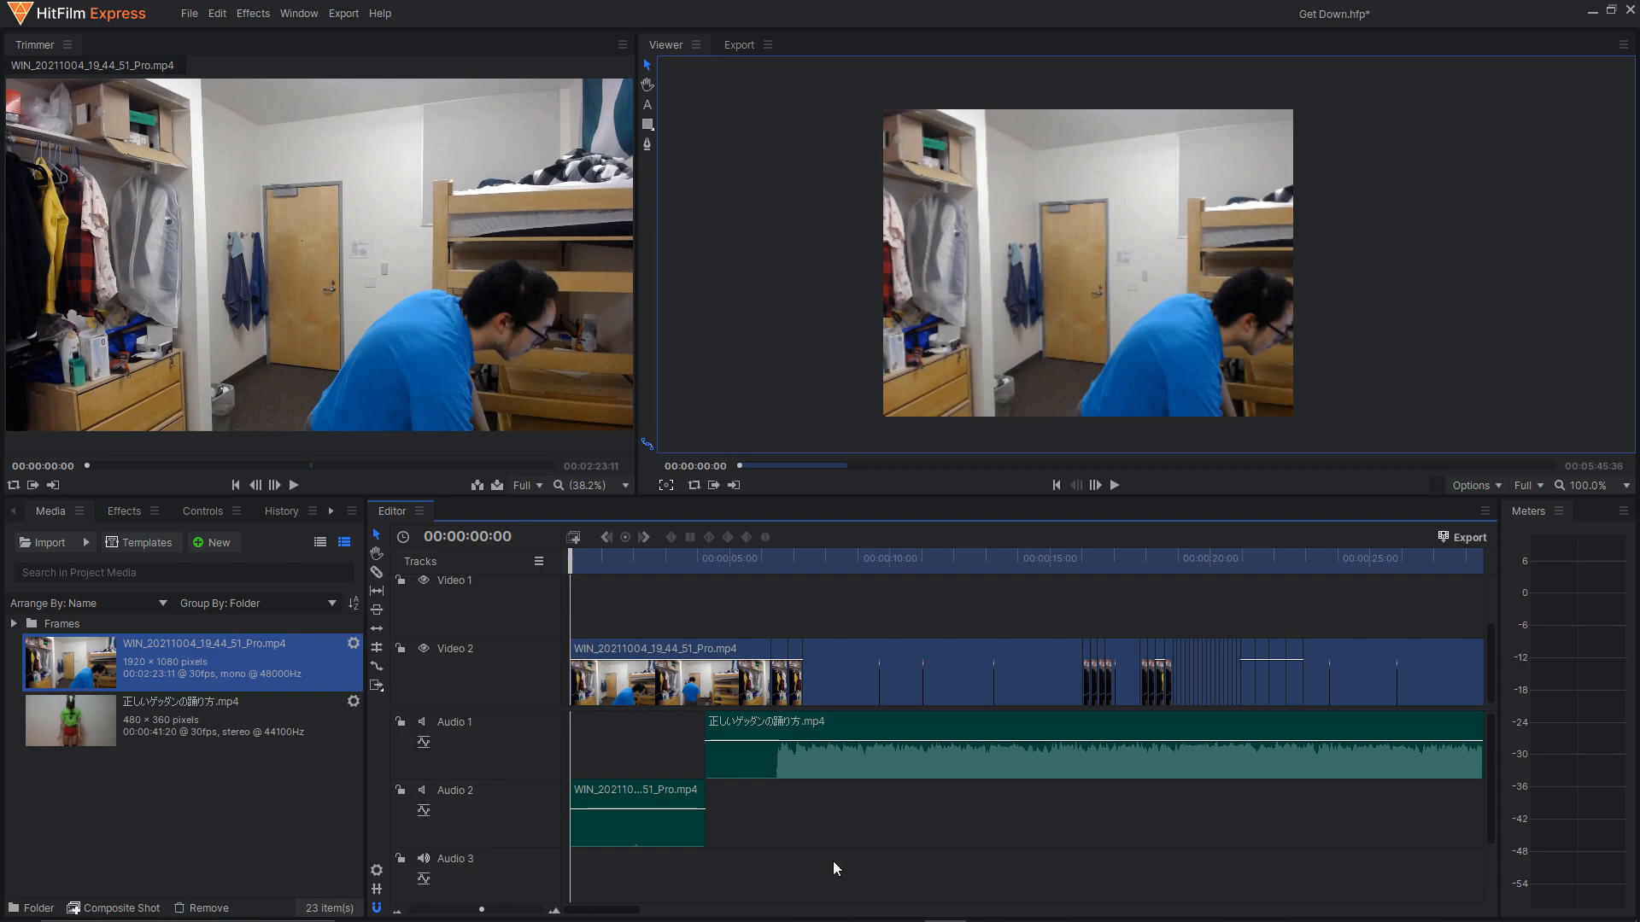
Place the playhead on the end of the last Video 2 clip at 00:00:45:36 and select its timecode for copying.
left_click_drag(607, 910, 700, 914)
left_click_drag(879, 562, 901, 570)
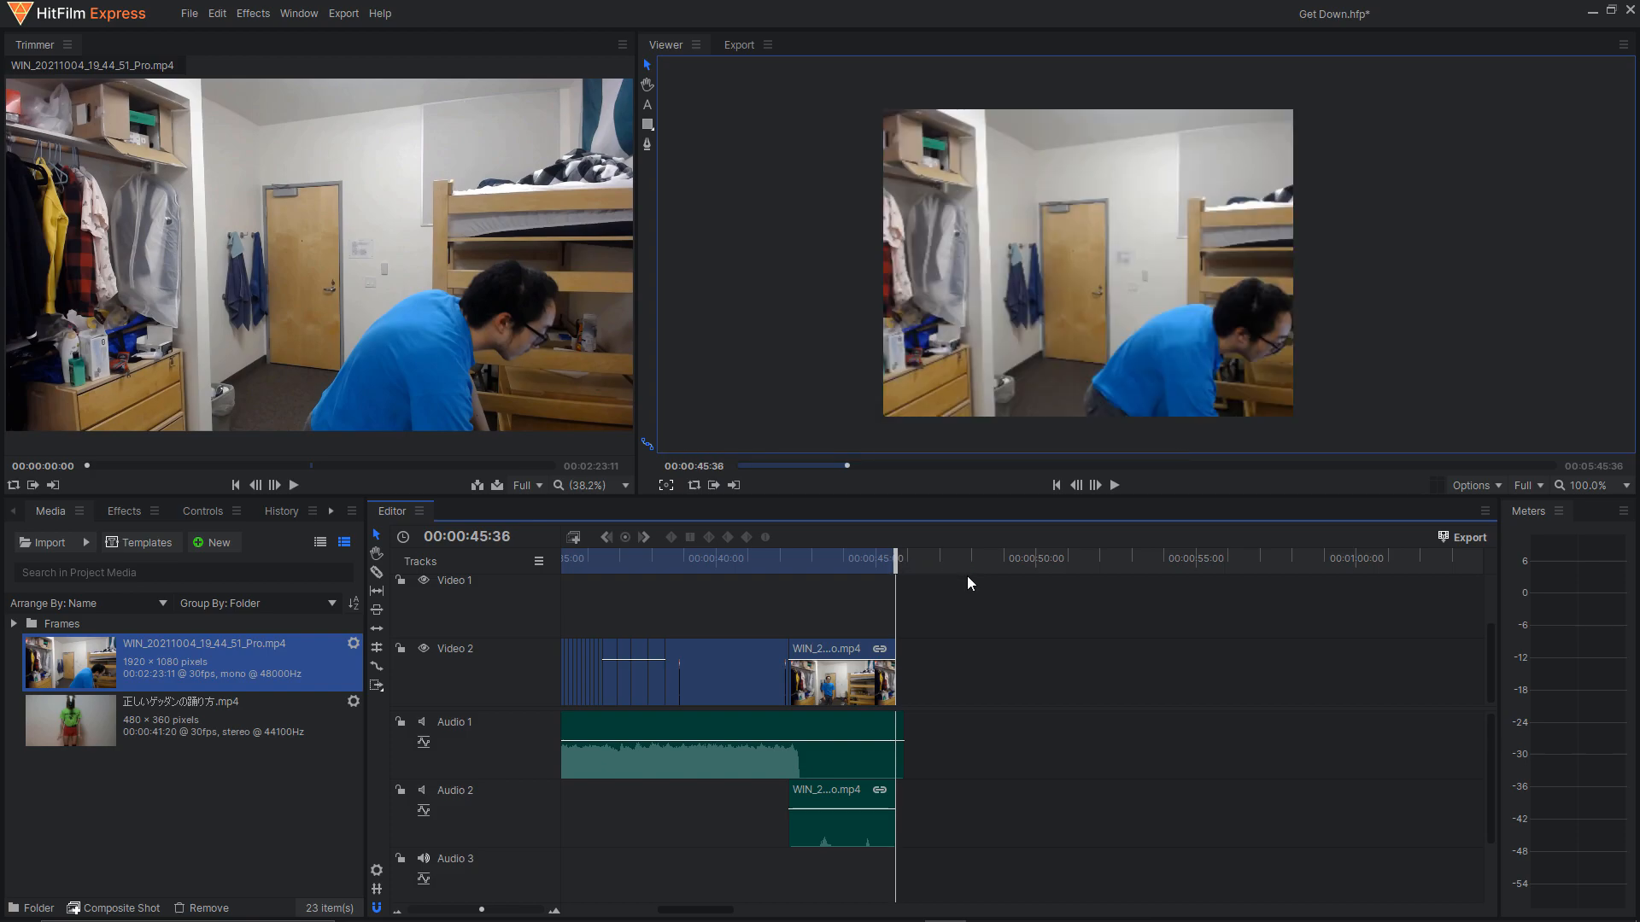
left_click(1096, 486)
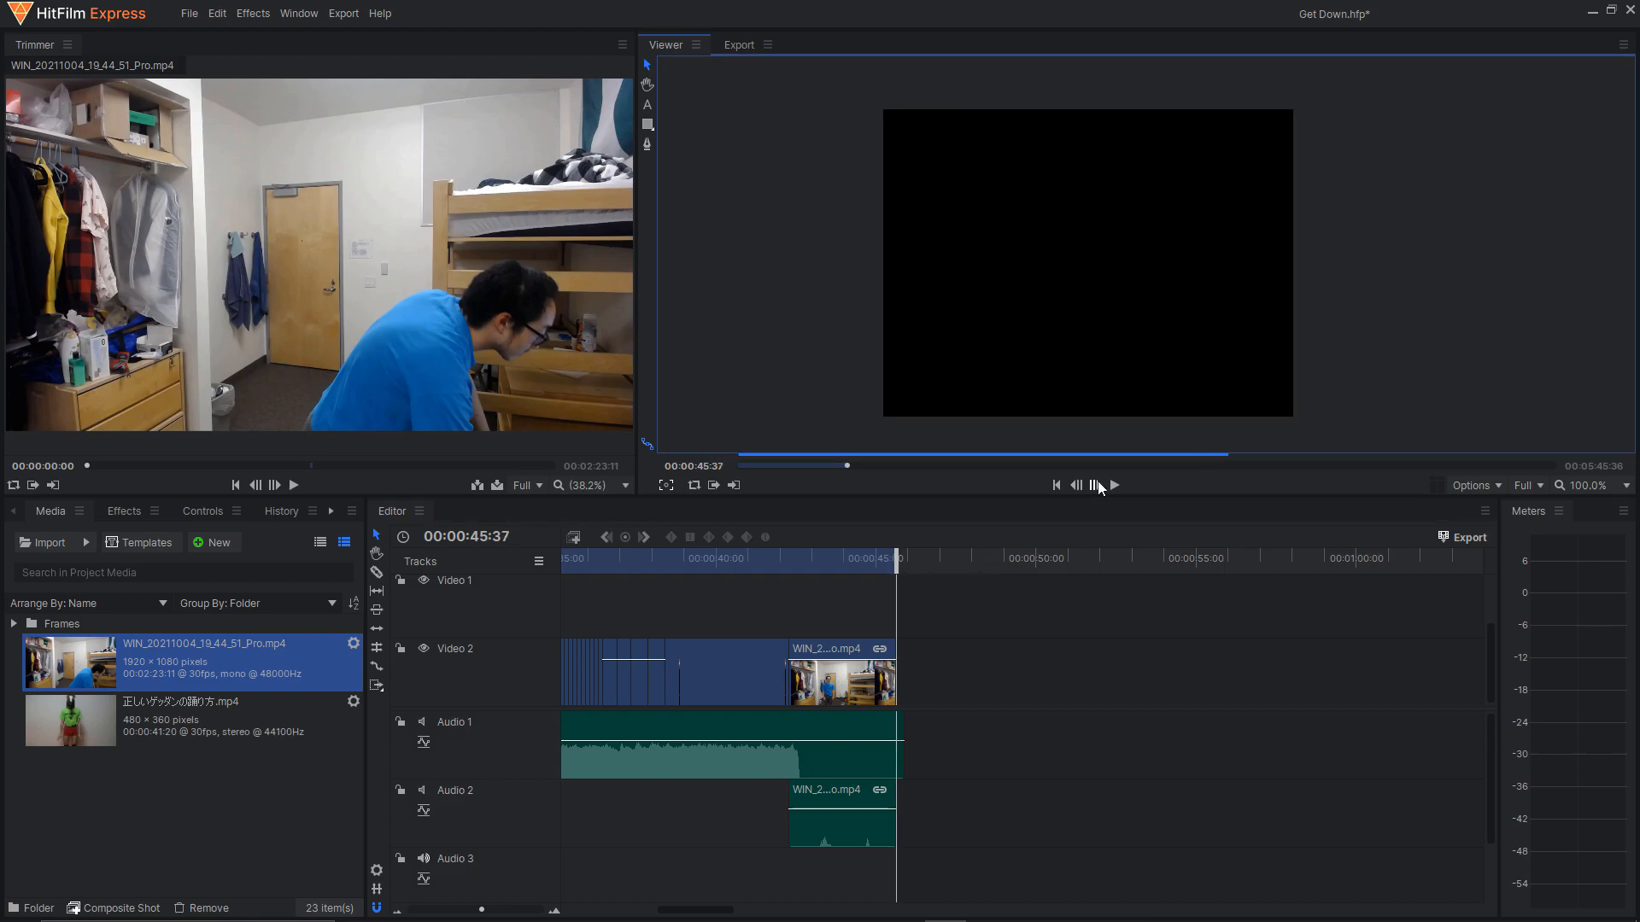
key("Left")
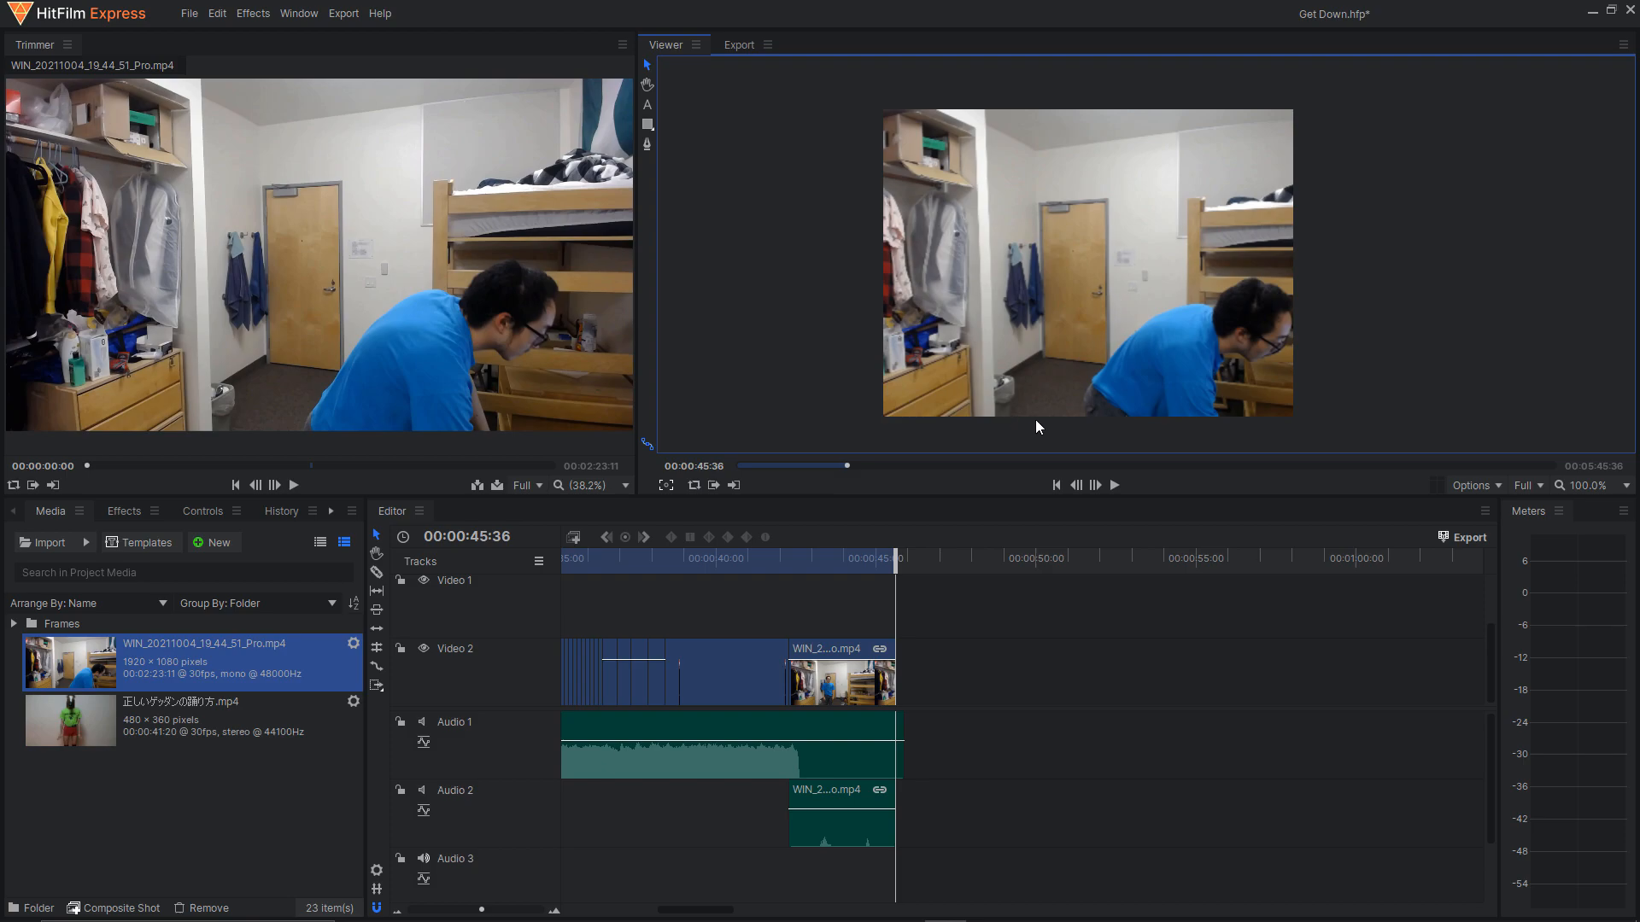
left_click(518, 538)
key("ctrl+c")
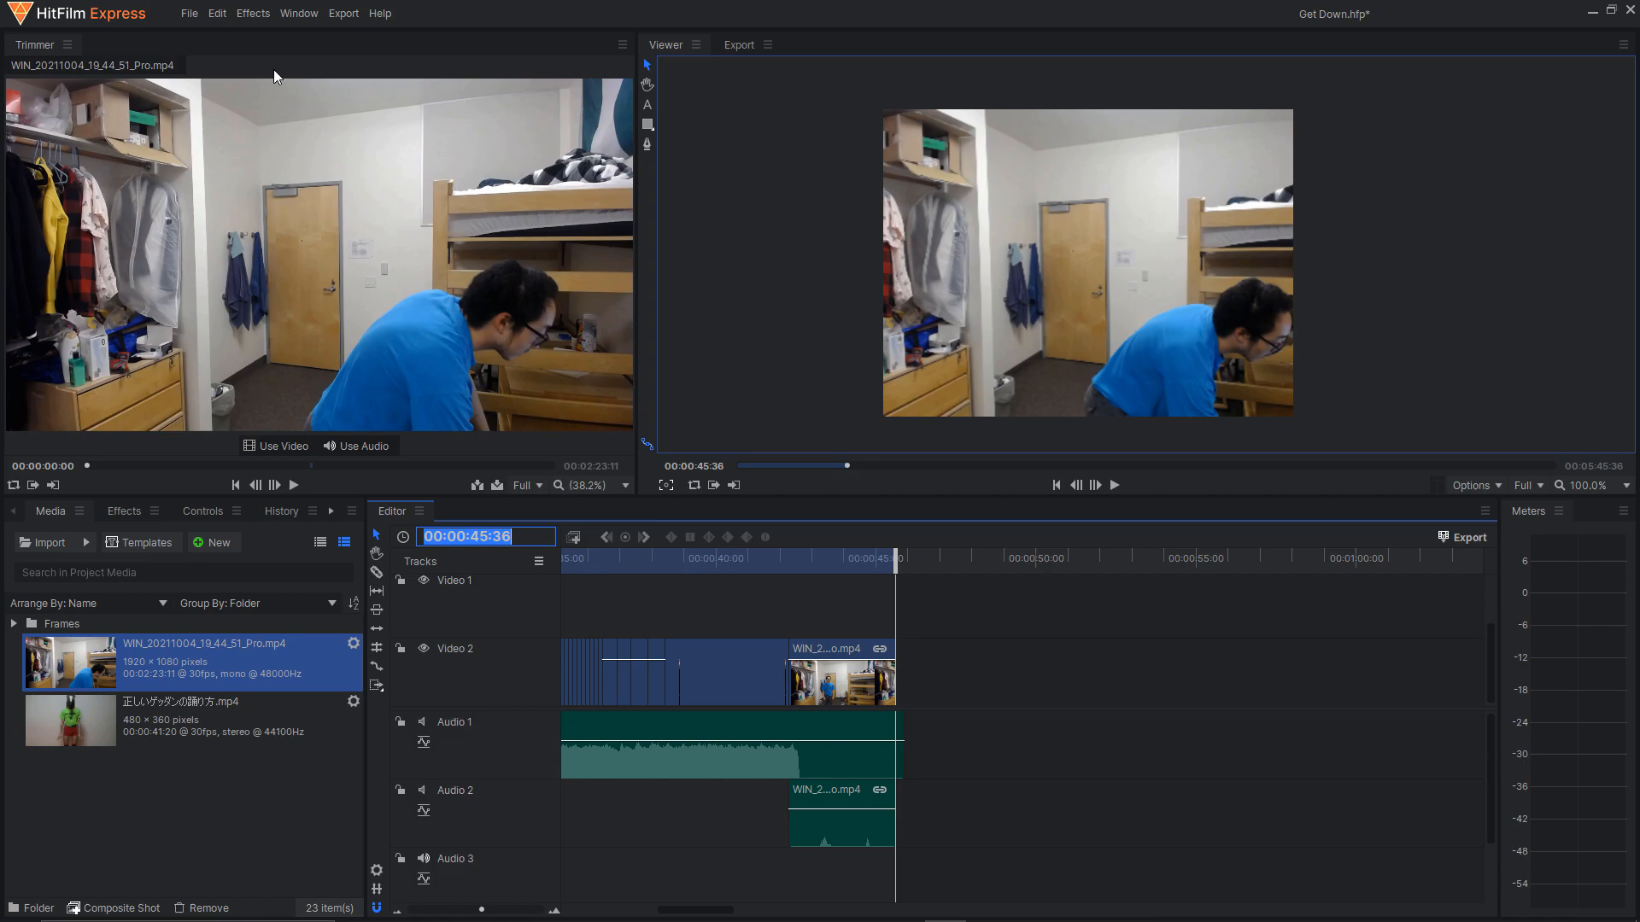
Set the project duration to 00:00:45:36 in the project settings.
left_click(188, 15)
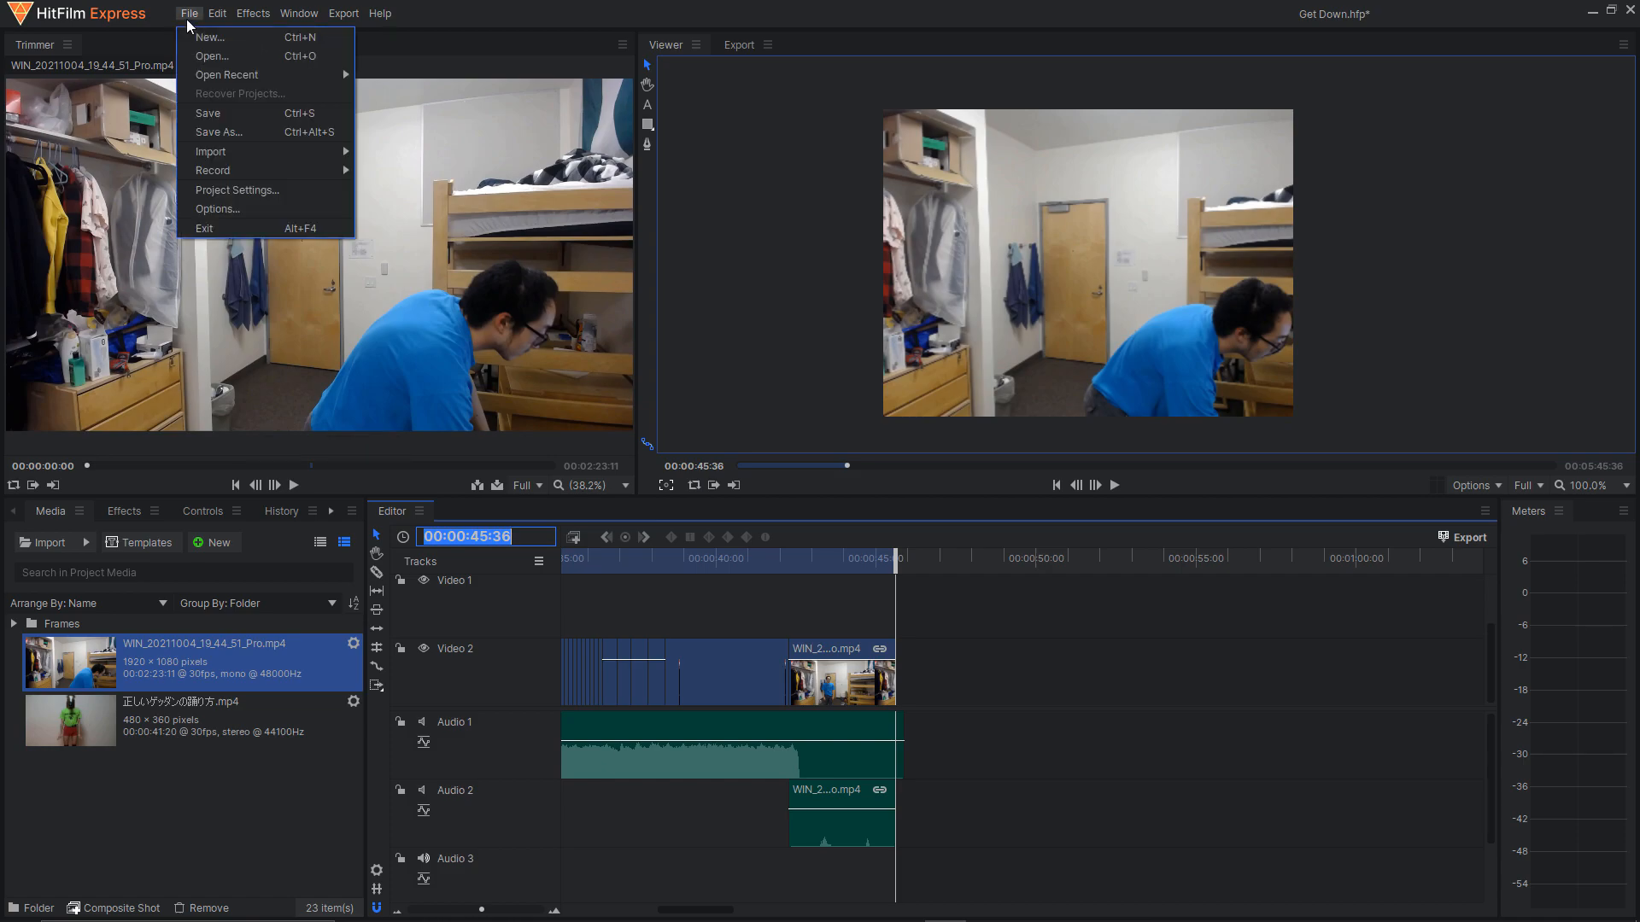
left_click(248, 189)
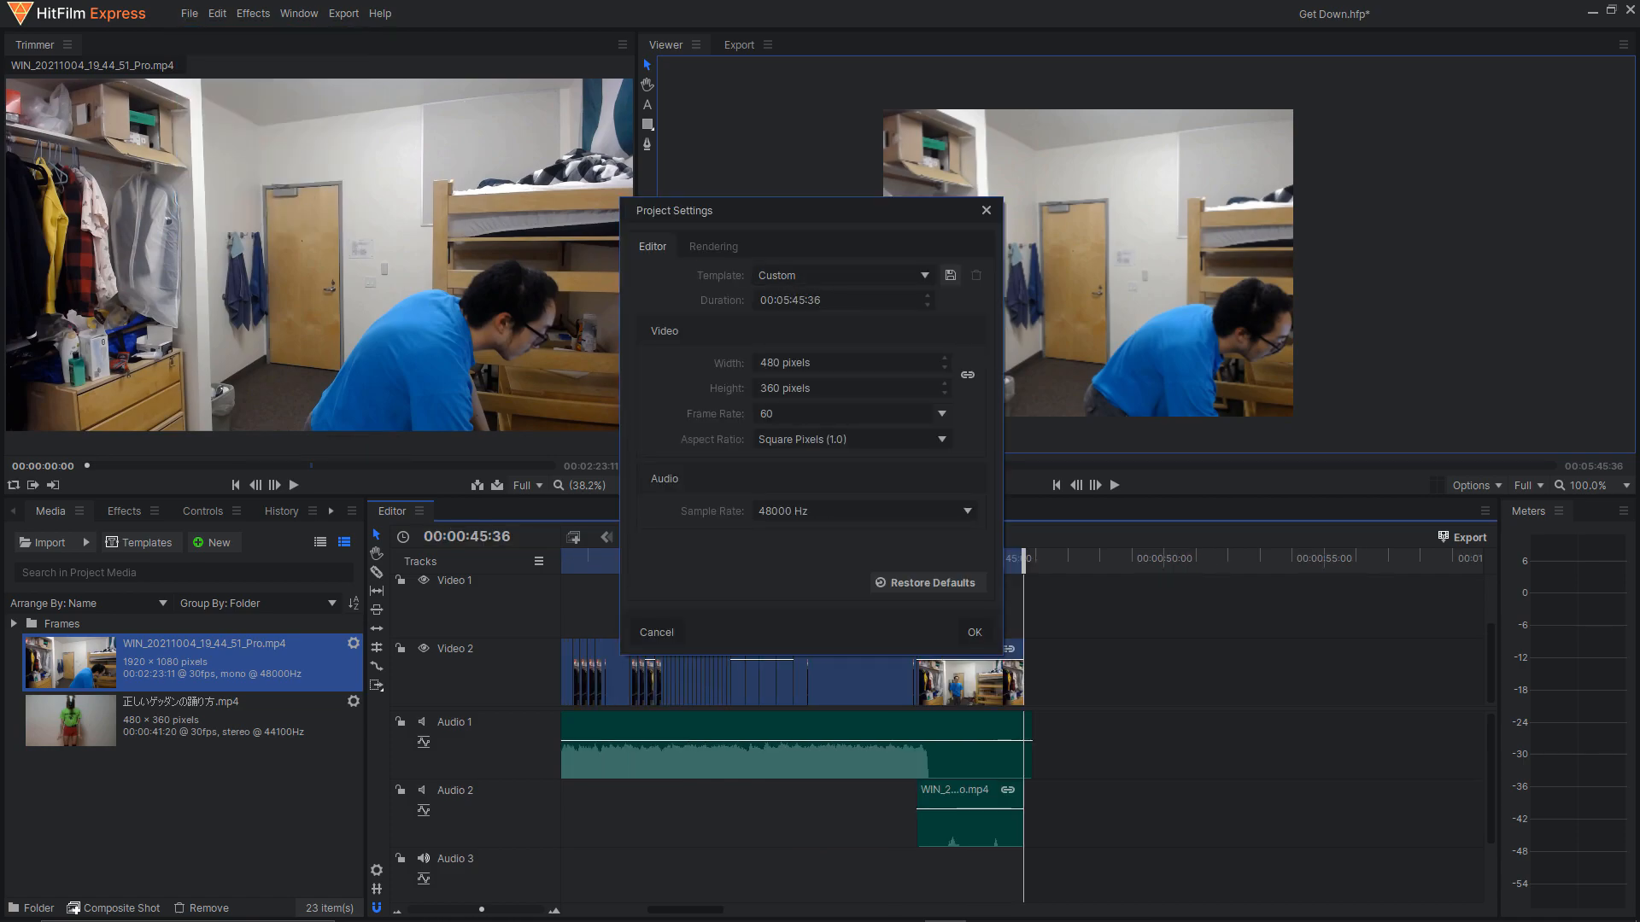
left_click(839, 309)
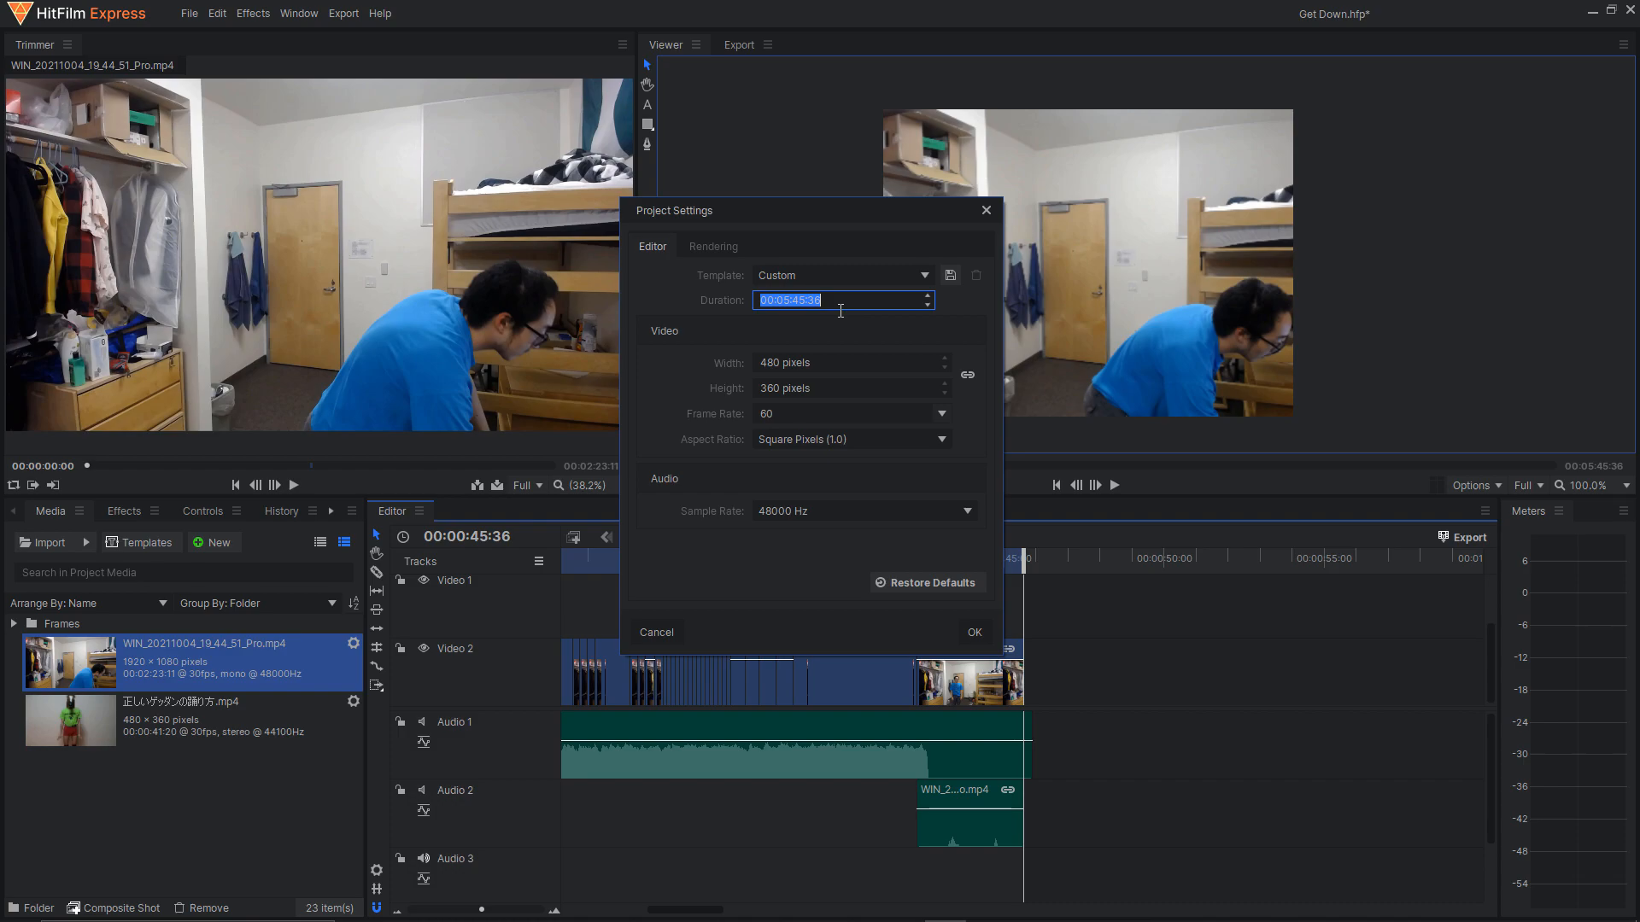
key("ctrl+v")
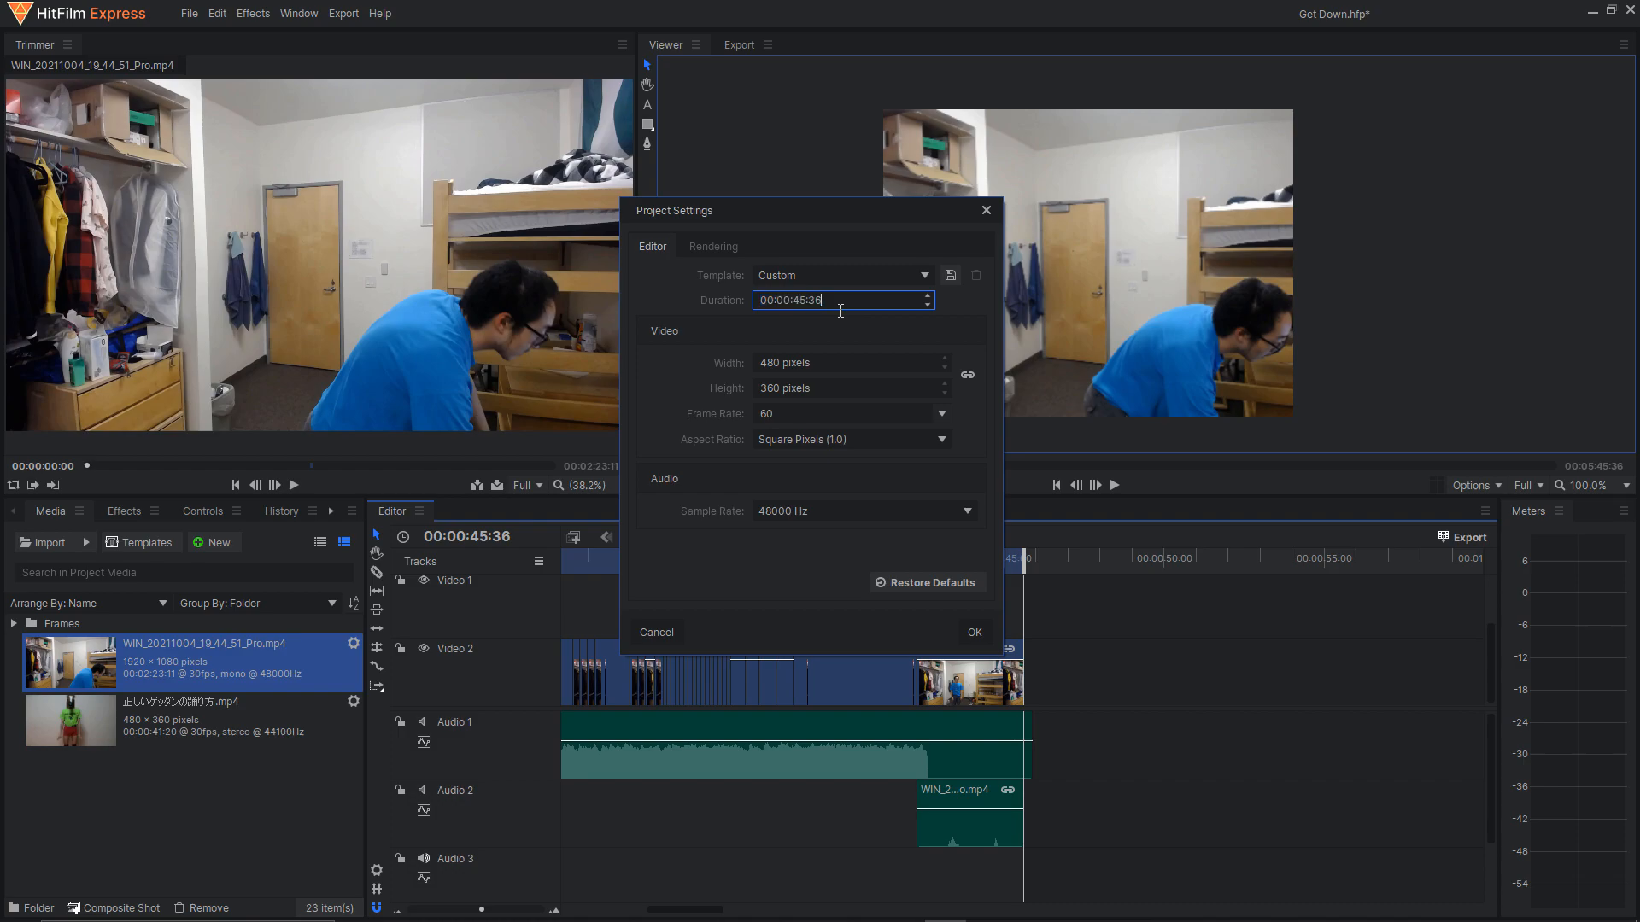
left_click(976, 639)
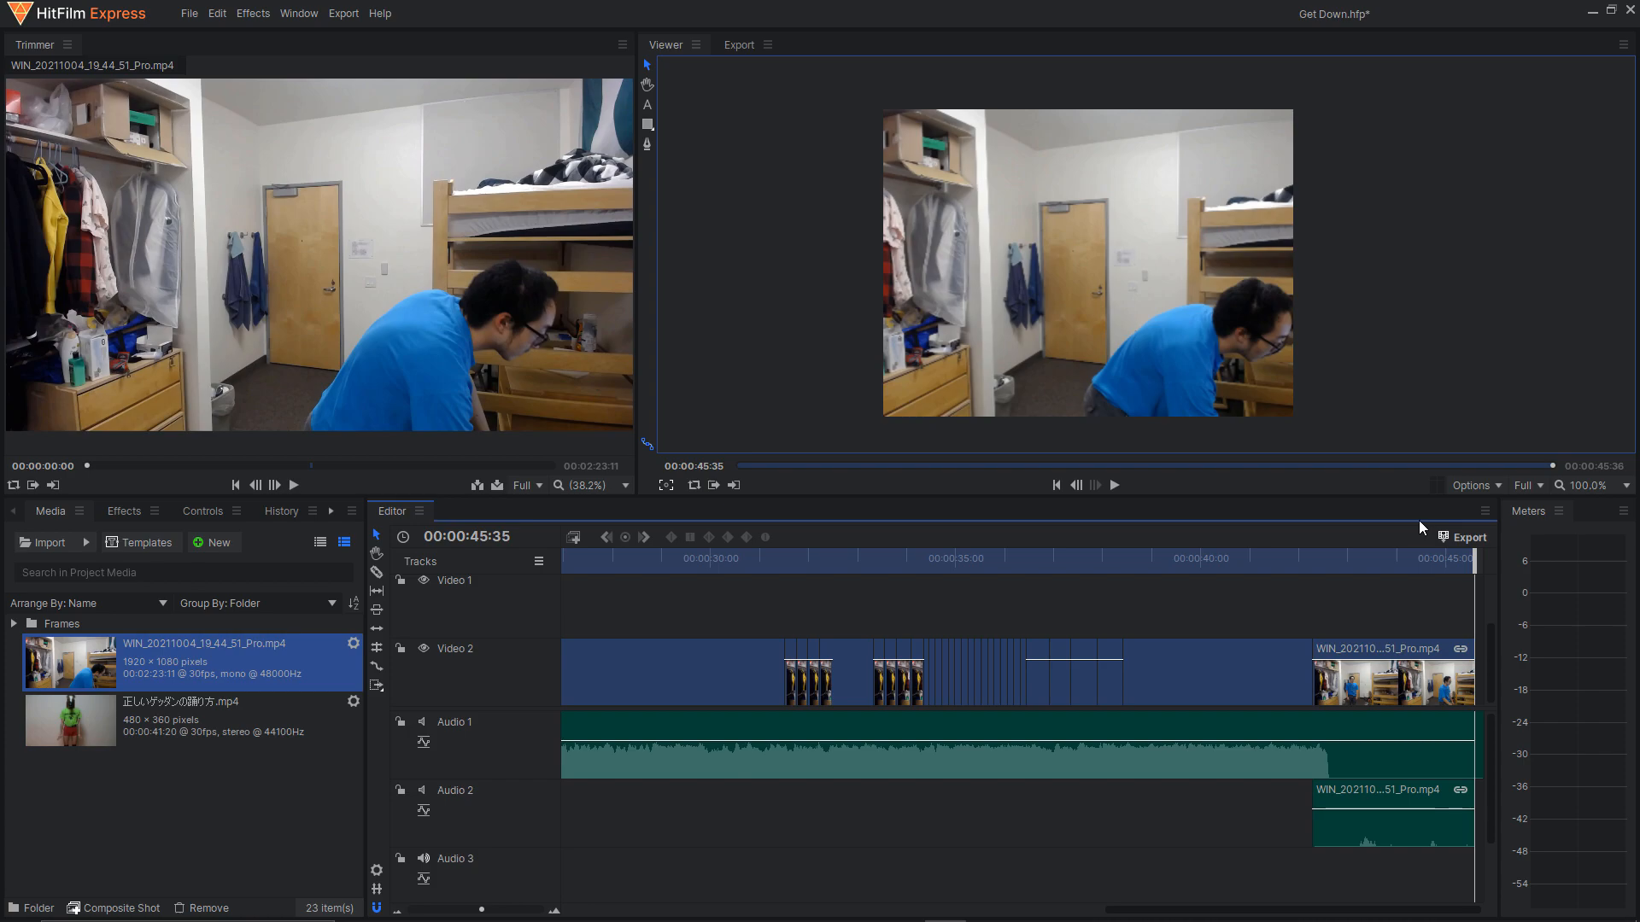
left_click(1460, 538)
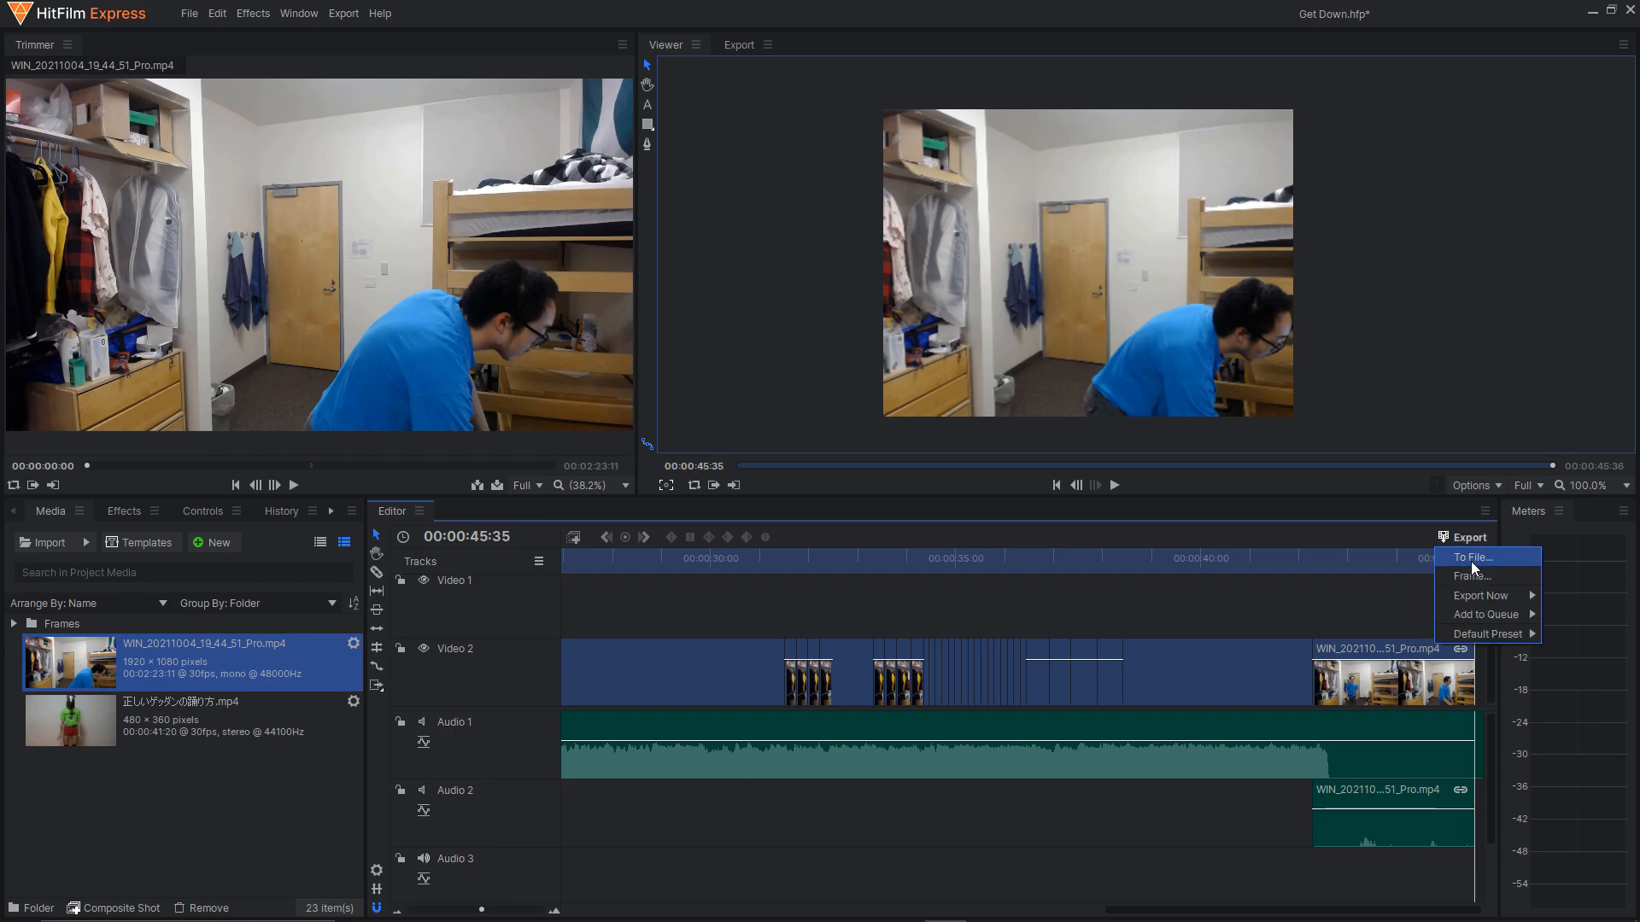
left_click(1470, 558)
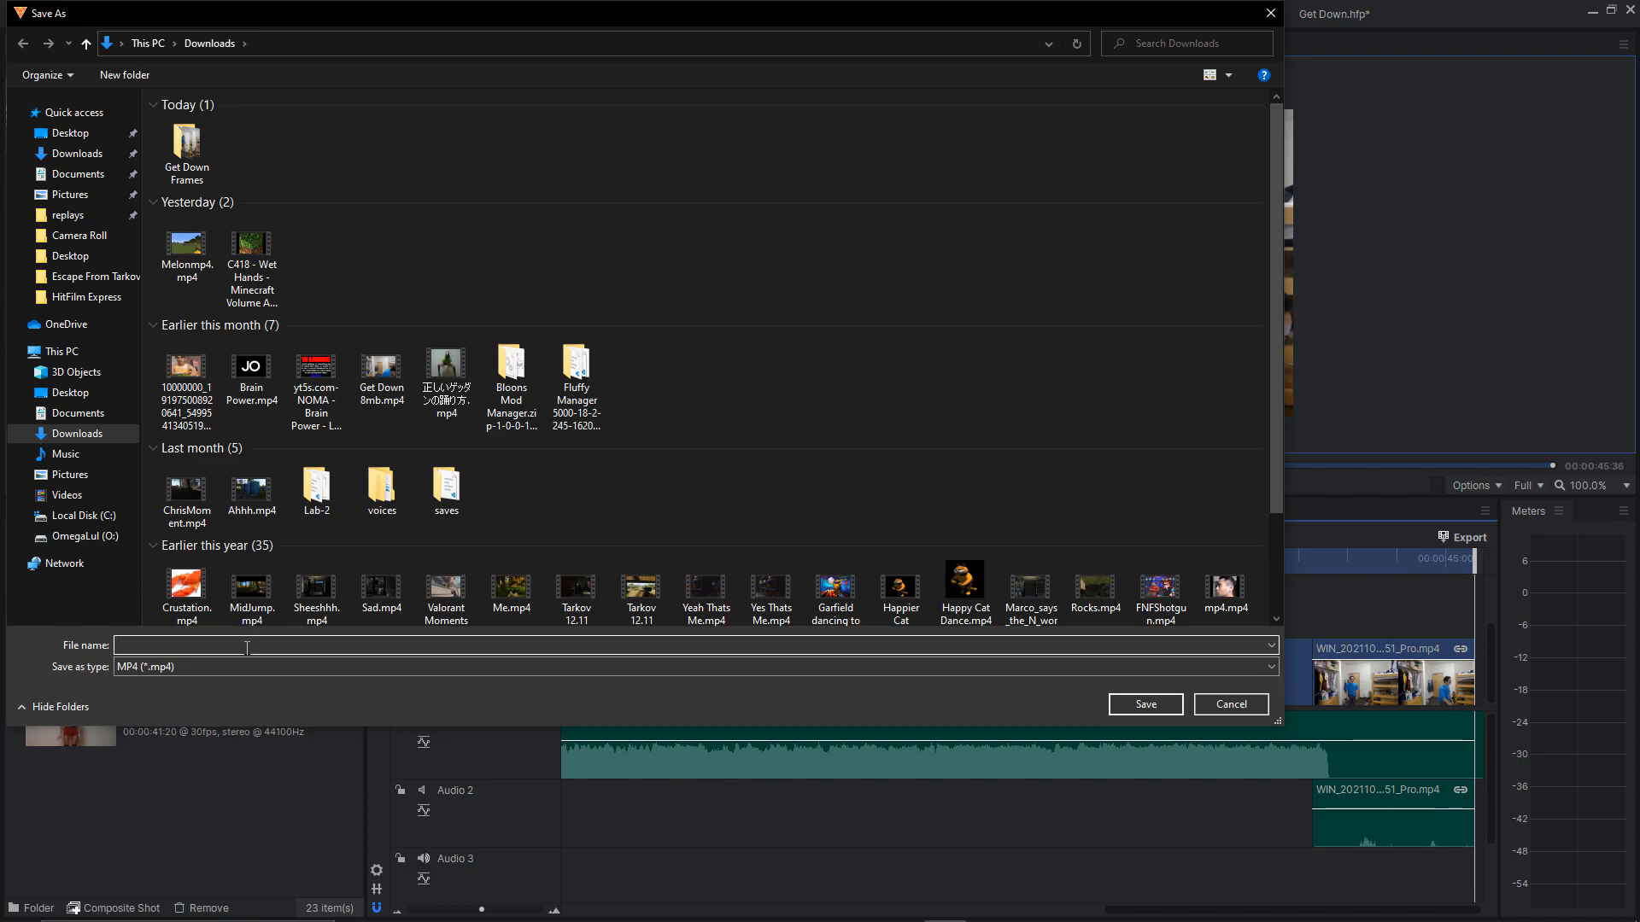
type("g")
left_click(382, 374)
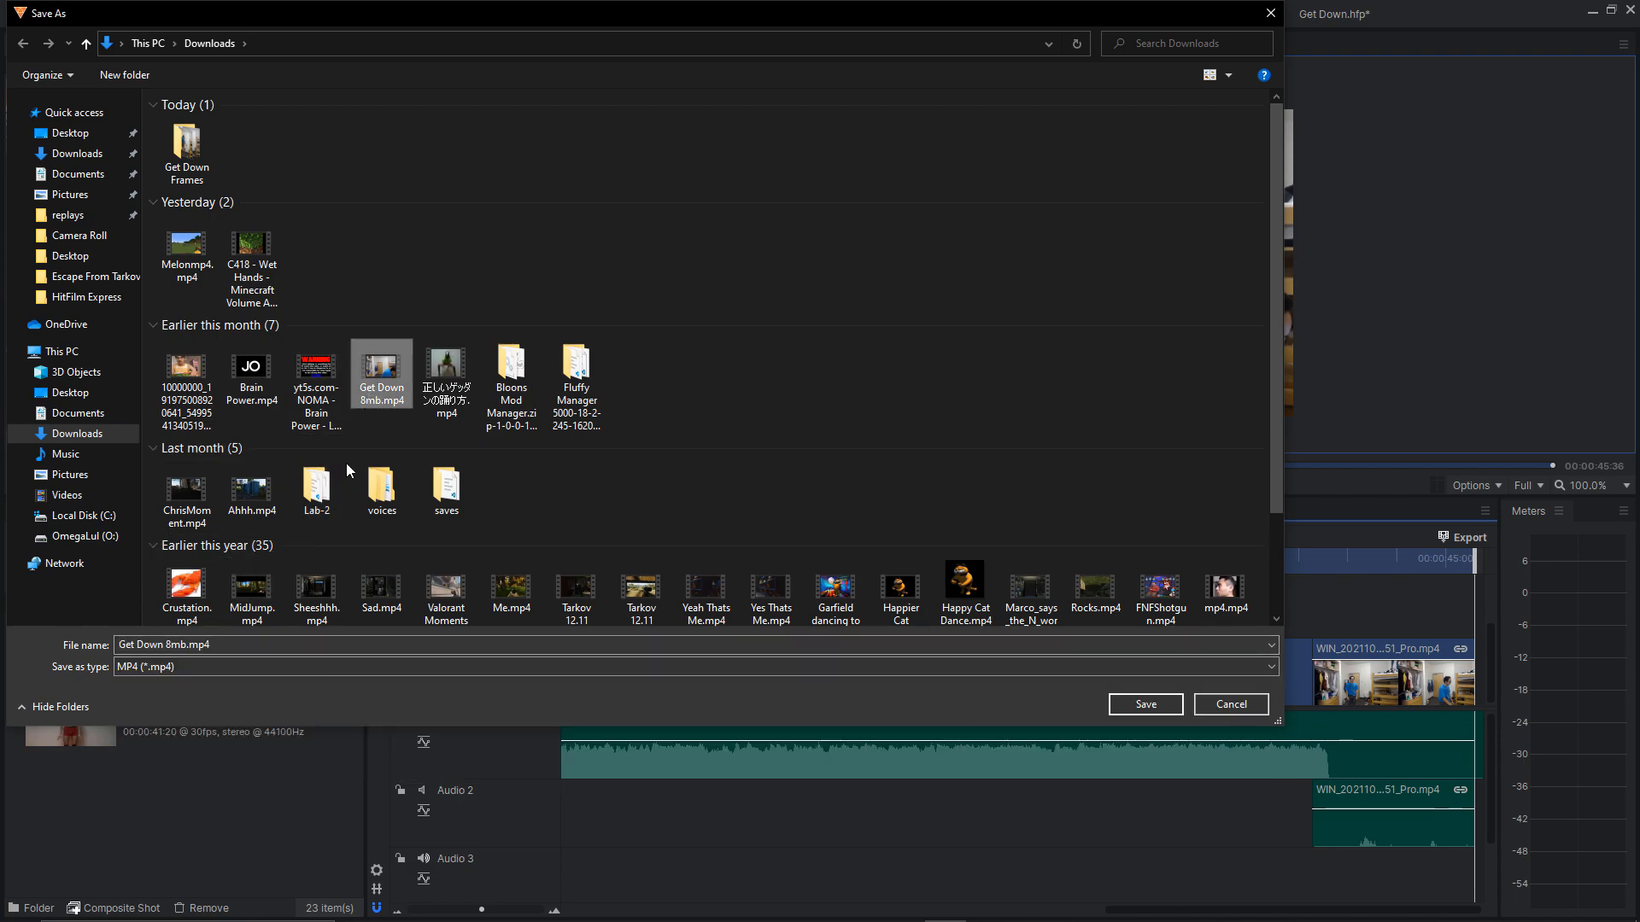
left_click(256, 655)
type("get")
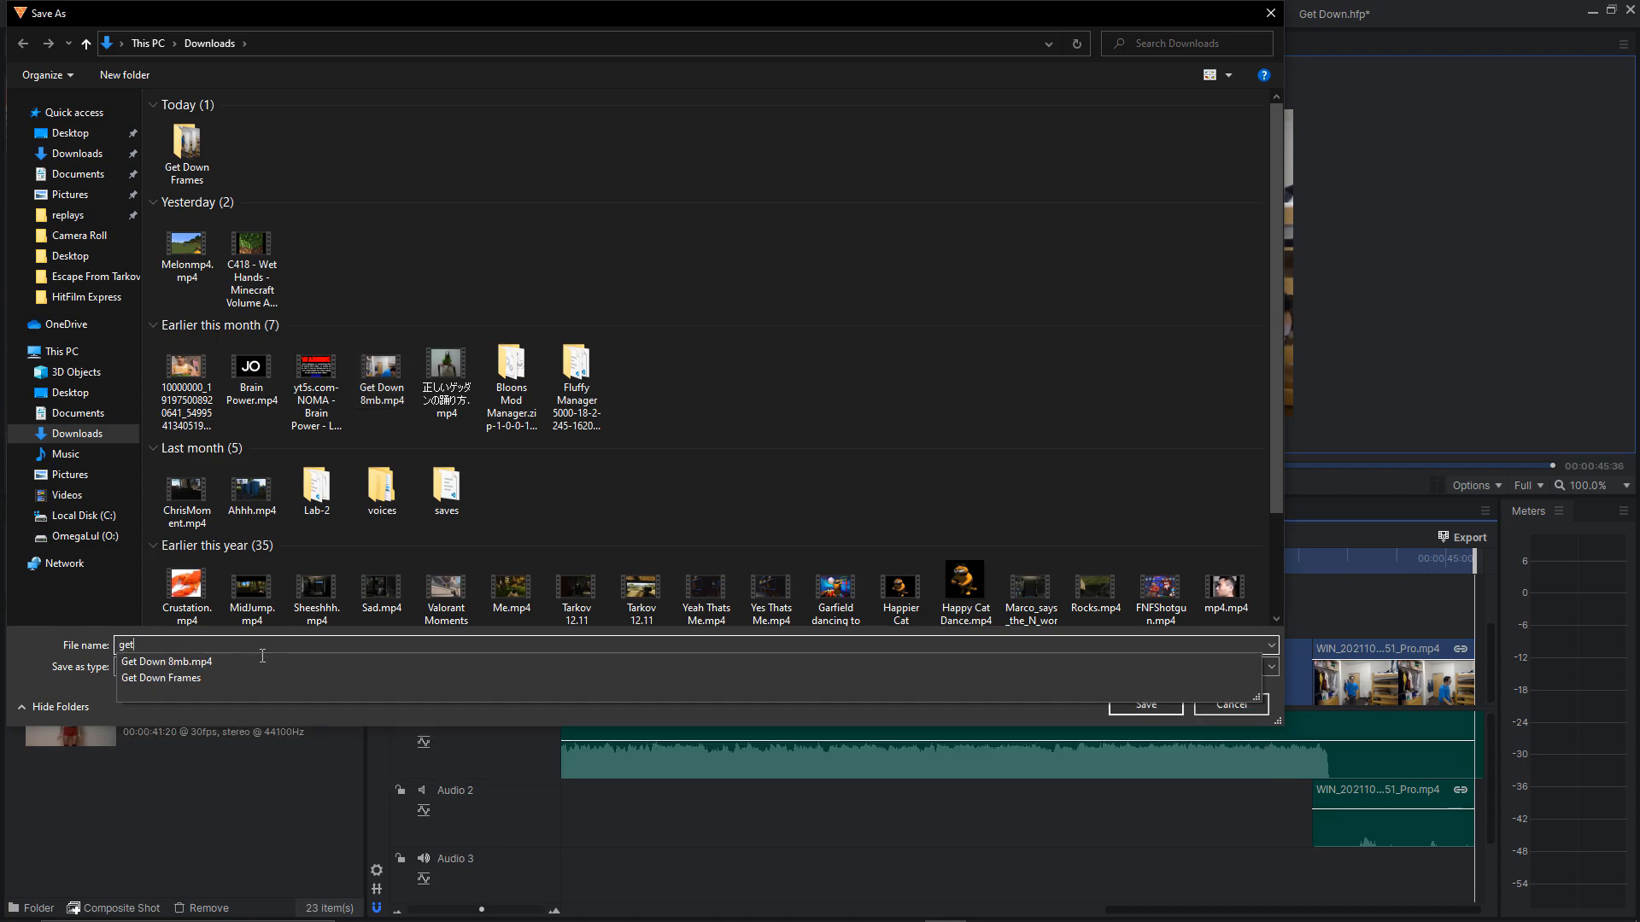
key("BackSpace")
key("BackSpace")
key("BackSpace")
type("test")
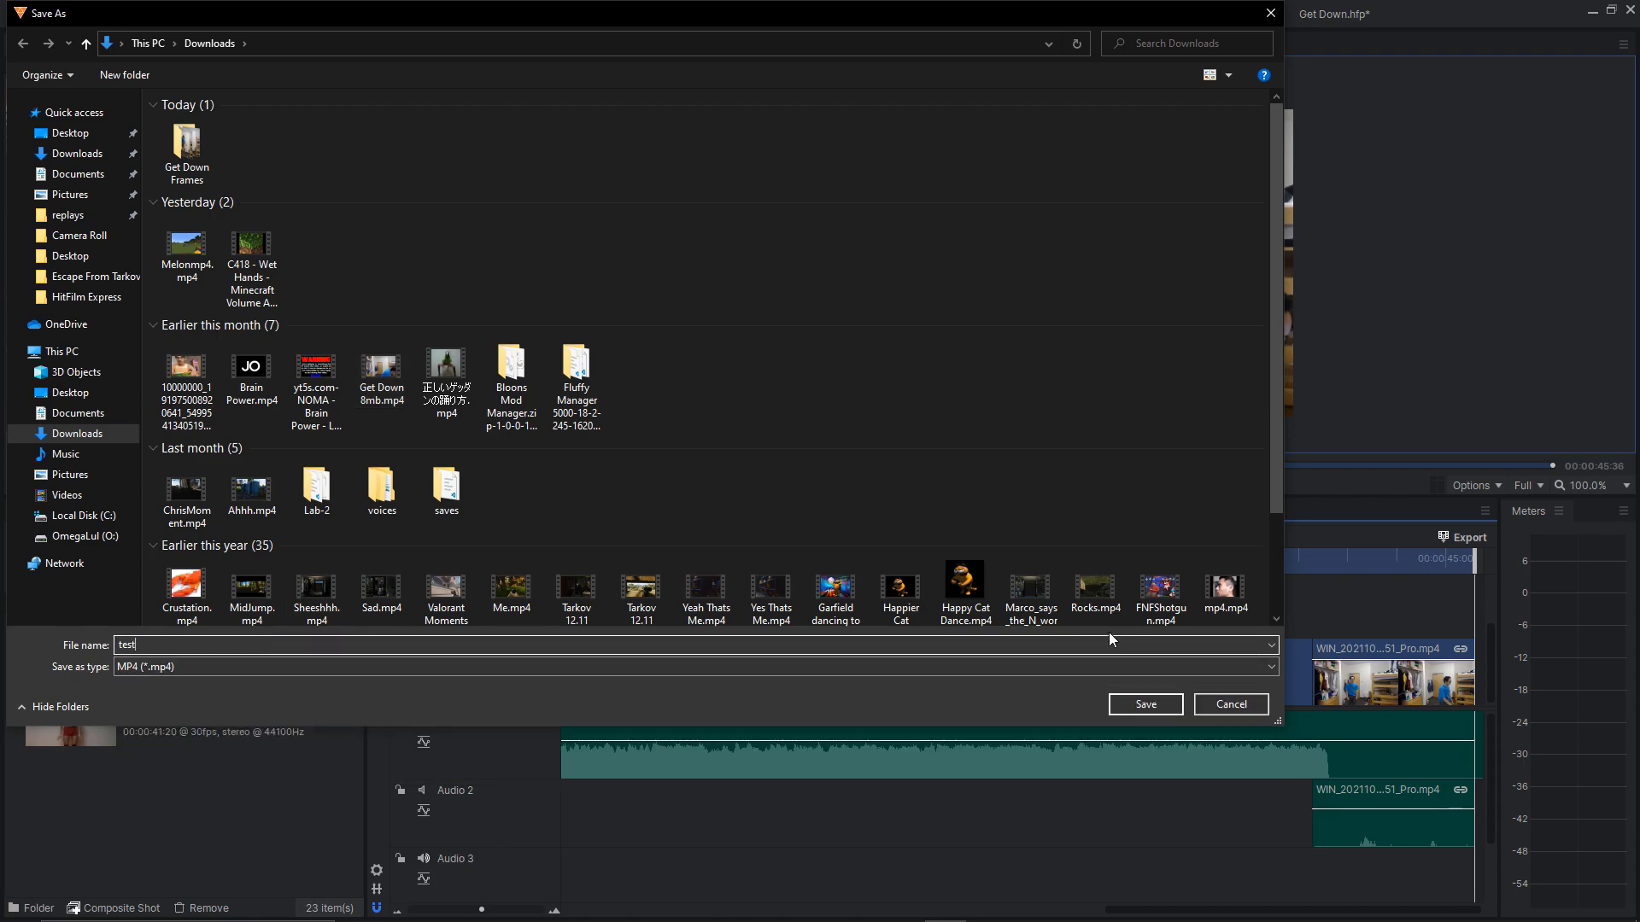
left_click(1213, 702)
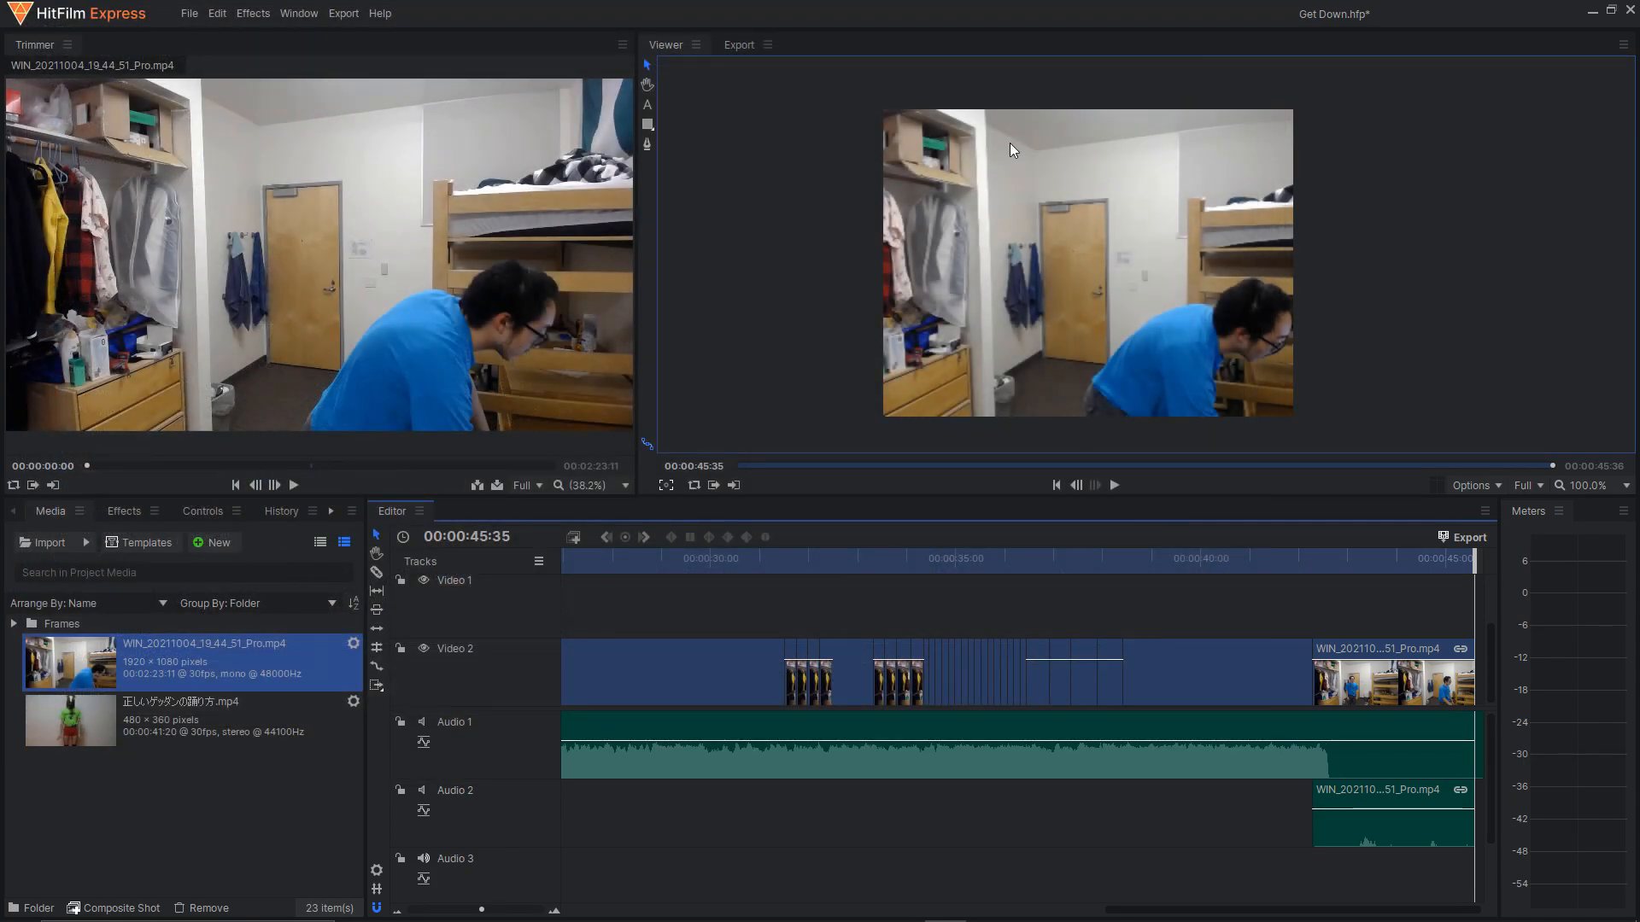
Examine the export queue and return to the viewer.
left_click(740, 47)
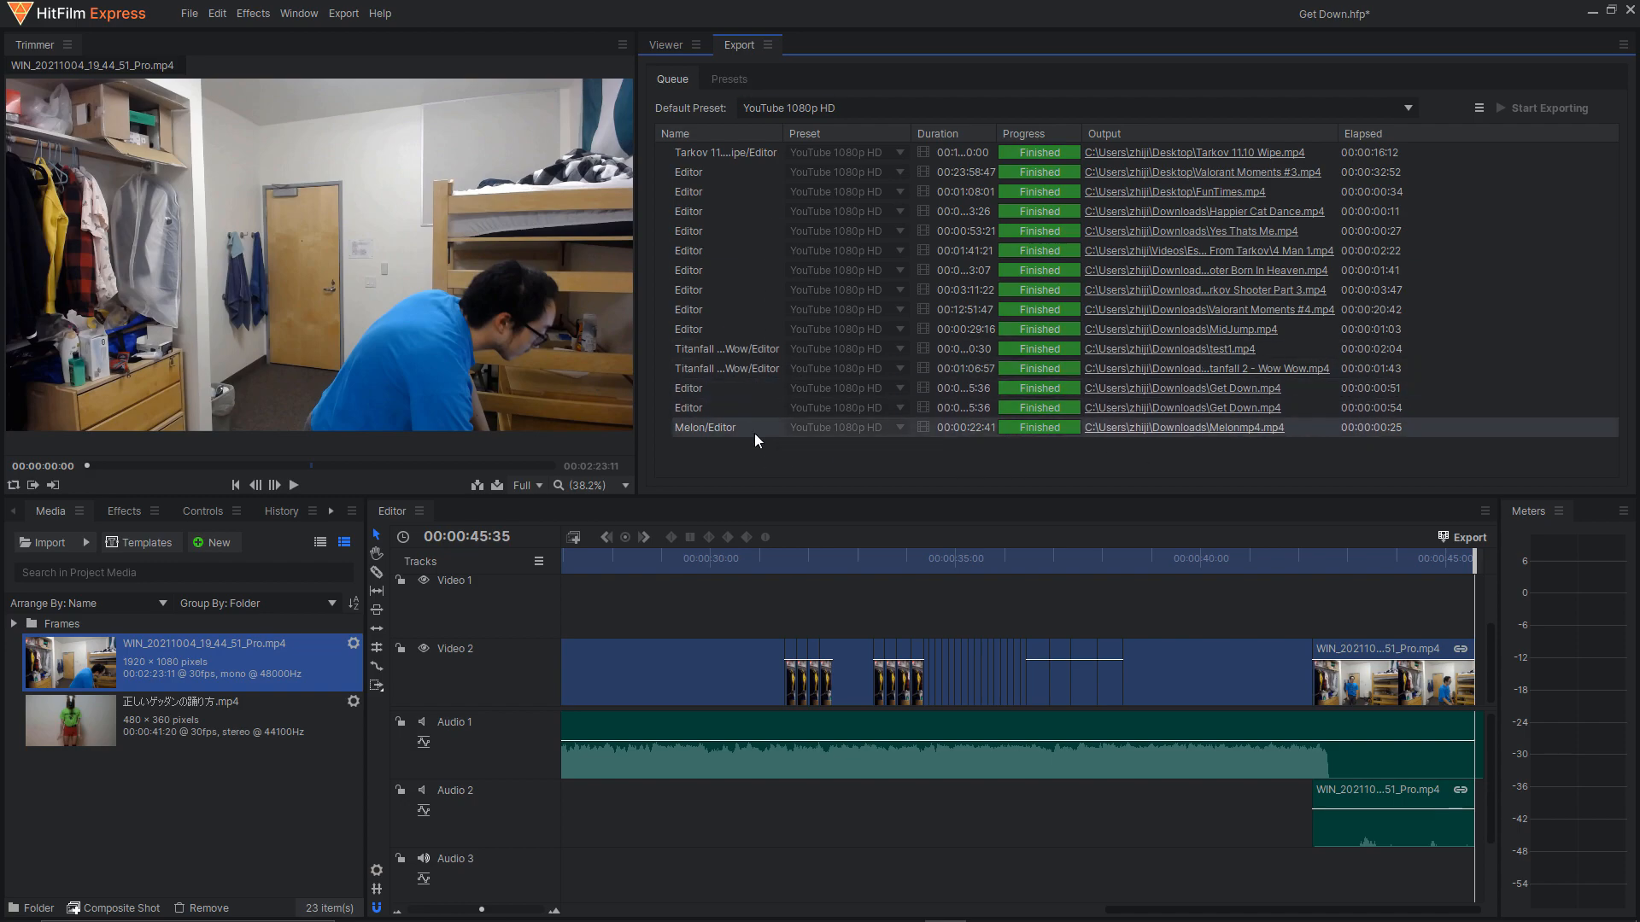
left_click(669, 46)
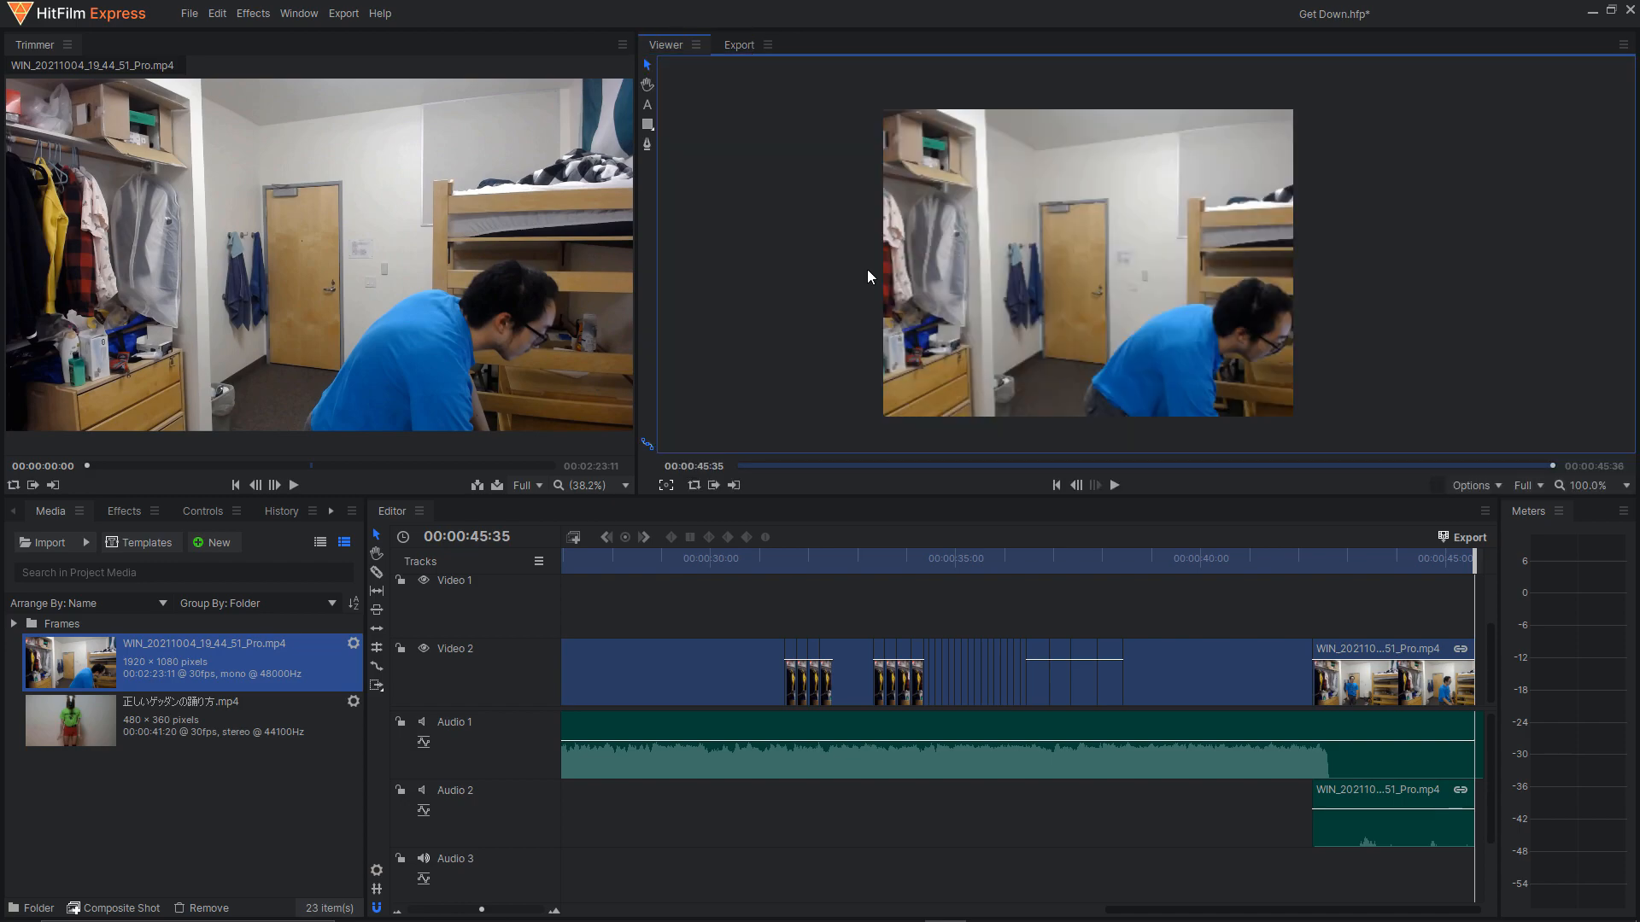